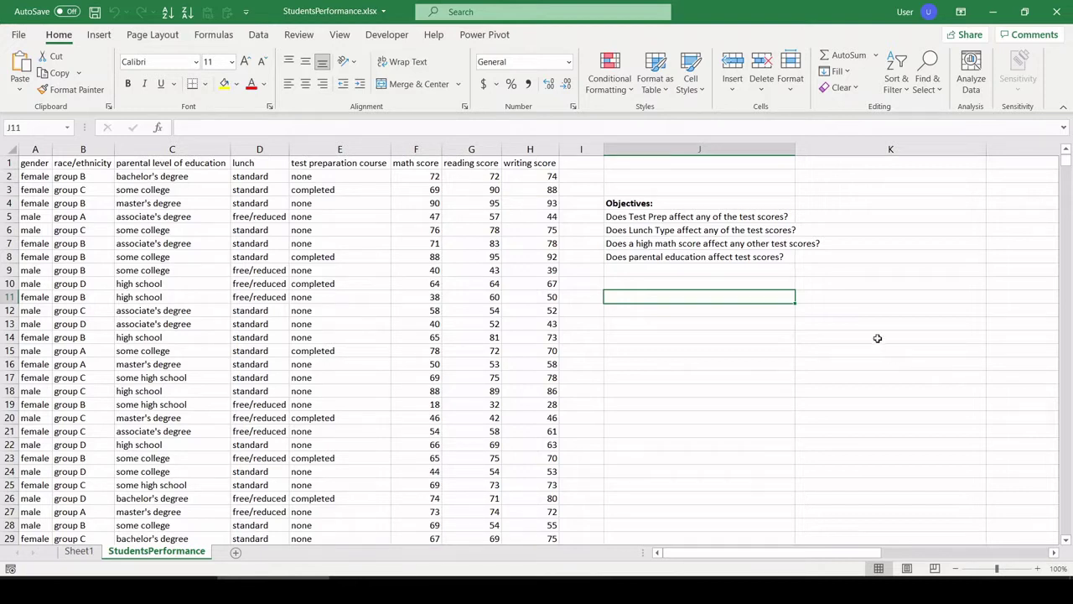
Step: Review the column headings: gender, race/ethnicity, parental education, lunch, test preparation and the three scores
{"action": "left_click", "coordinate": [713, 337]}
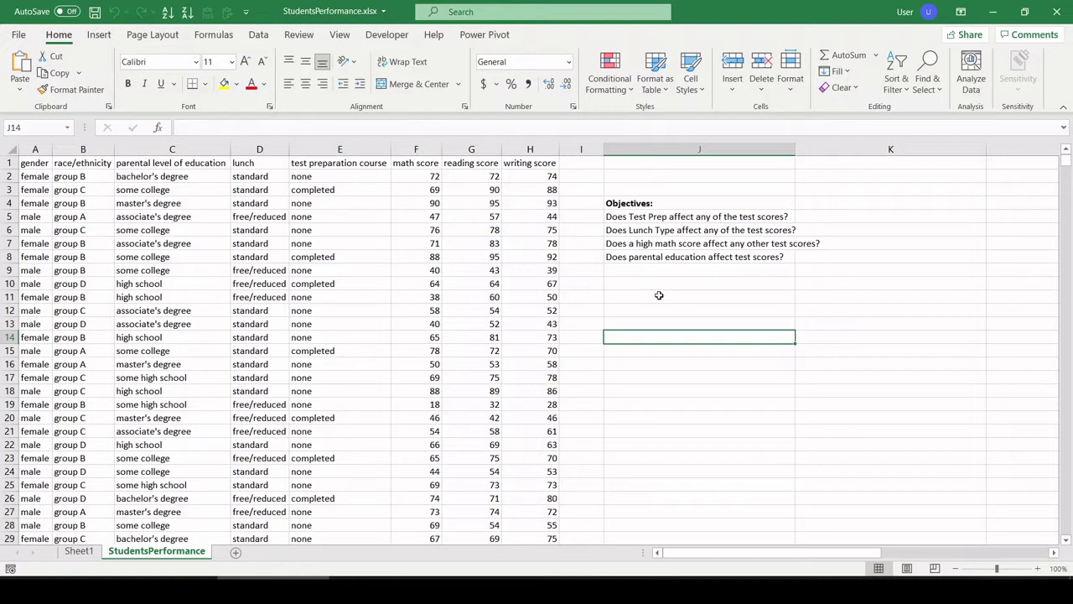
{"action": "left_click", "coordinate": [36, 163]}
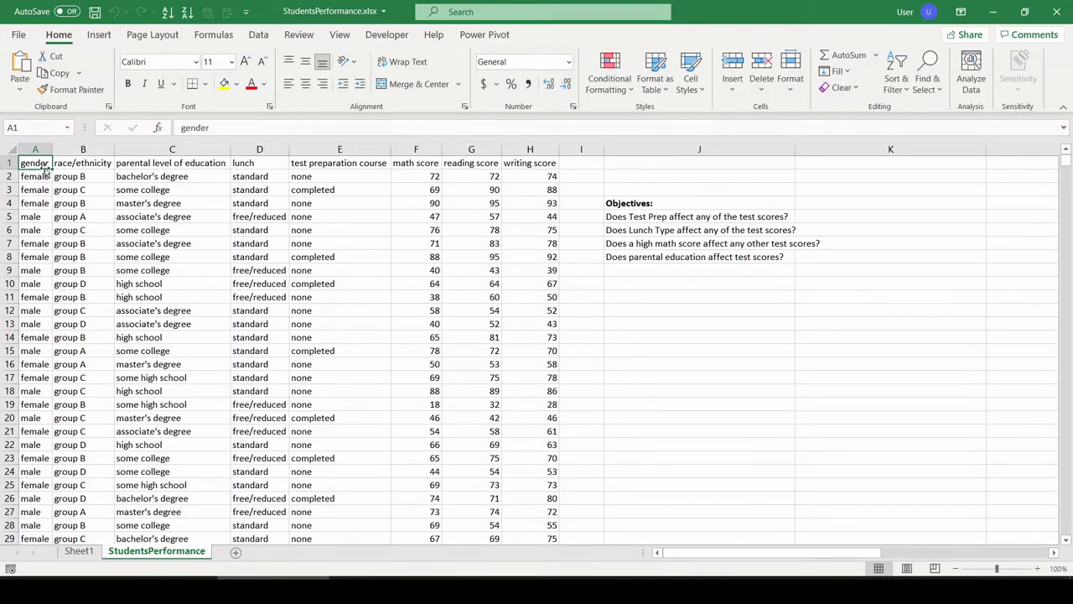
{"action": "left_click", "coordinate": [89, 165]}
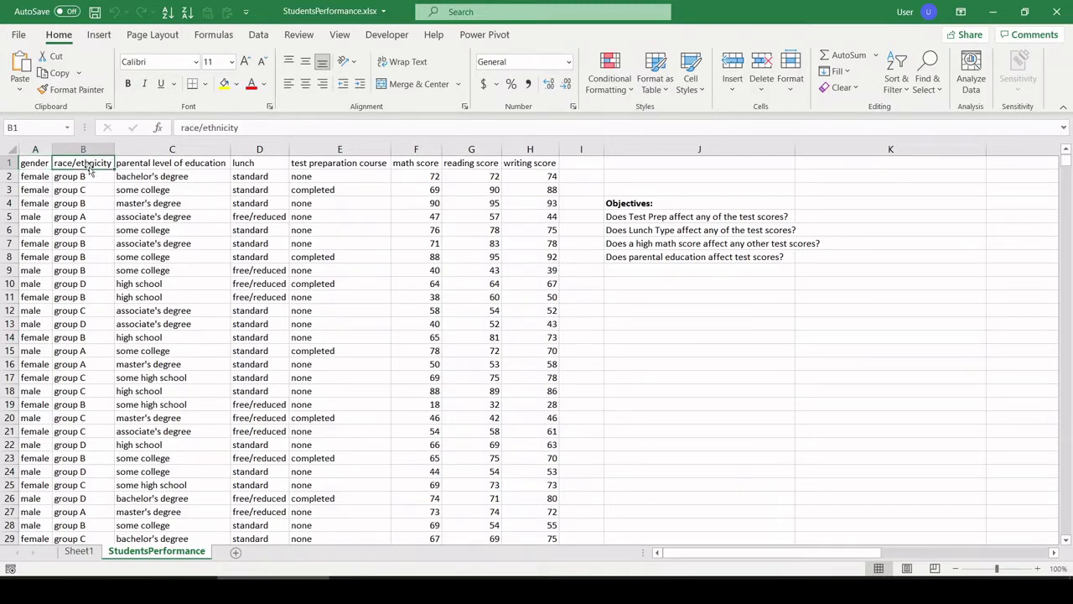
{"action": "left_click", "coordinate": [164, 168]}
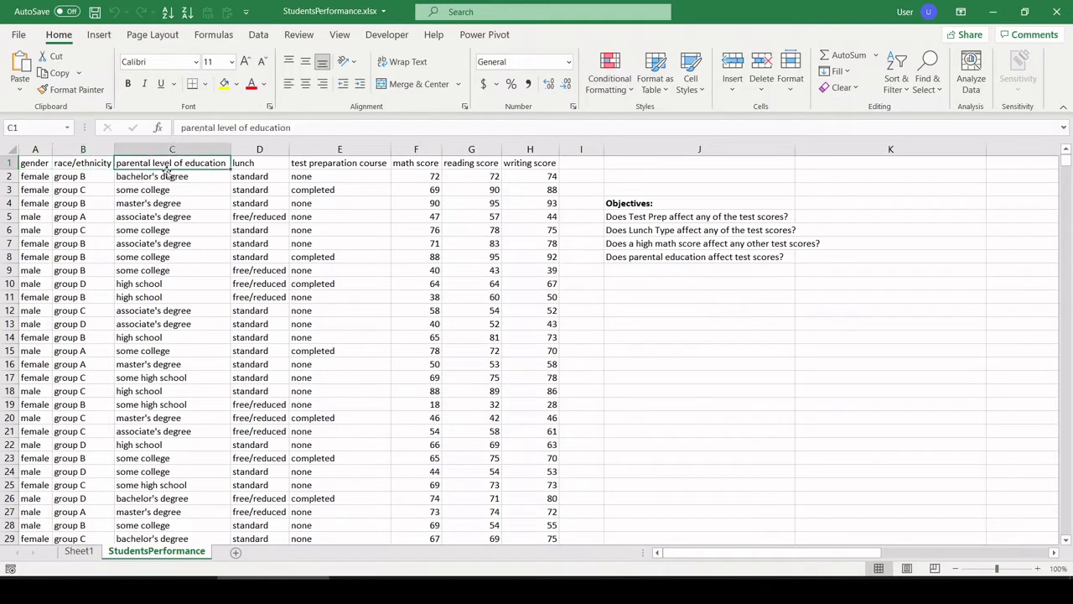
{"action": "left_click", "coordinate": [248, 165]}
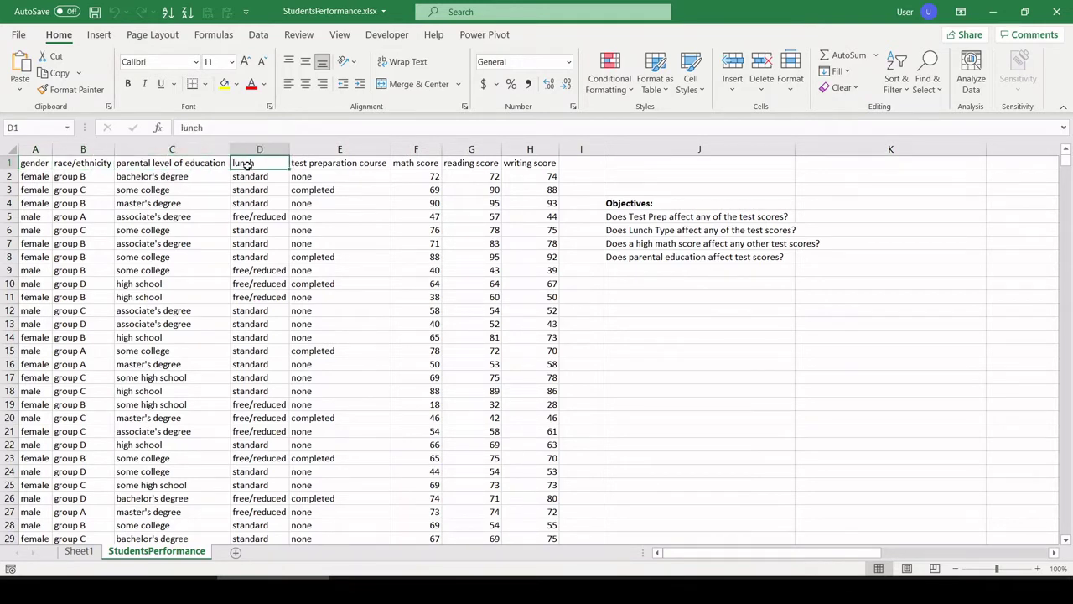
{"action": "left_click", "coordinate": [251, 203]}
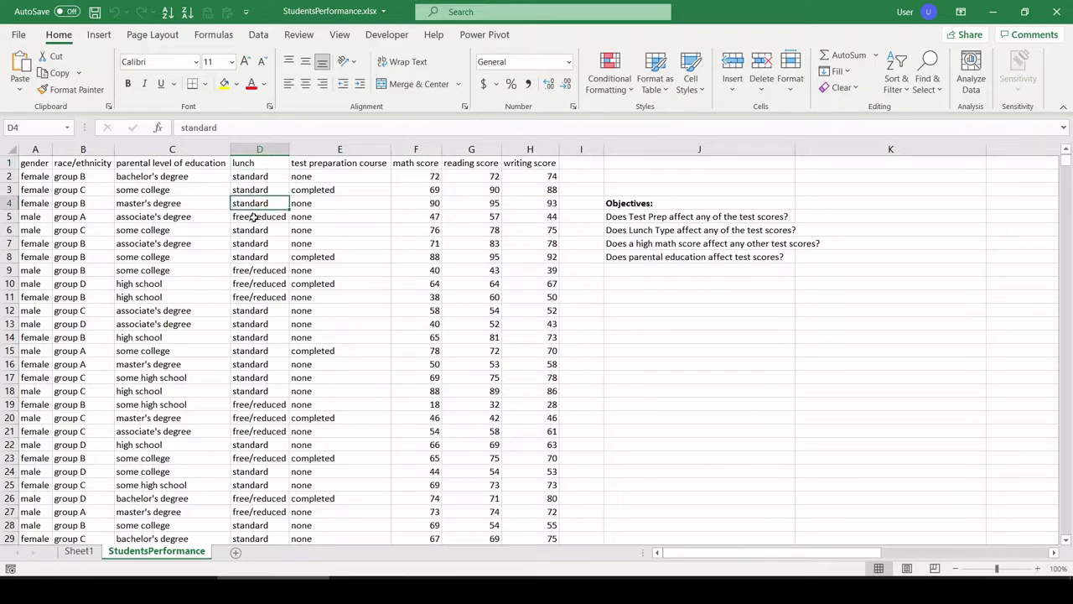
{"action": "left_click", "coordinate": [253, 217]}
{"action": "left_click", "coordinate": [254, 191]}
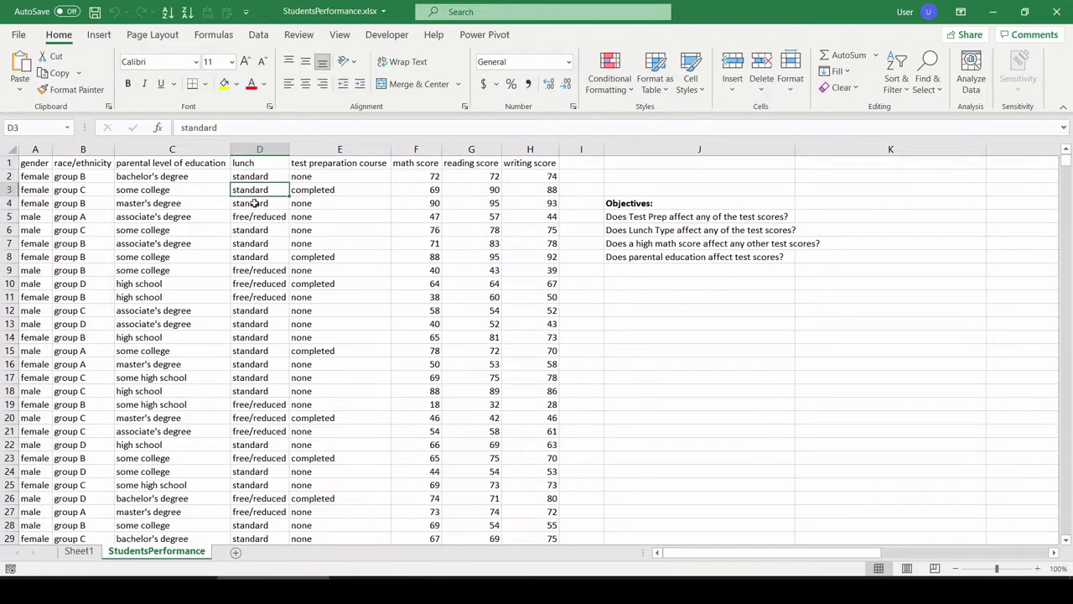
{"action": "left_click", "coordinate": [322, 167]}
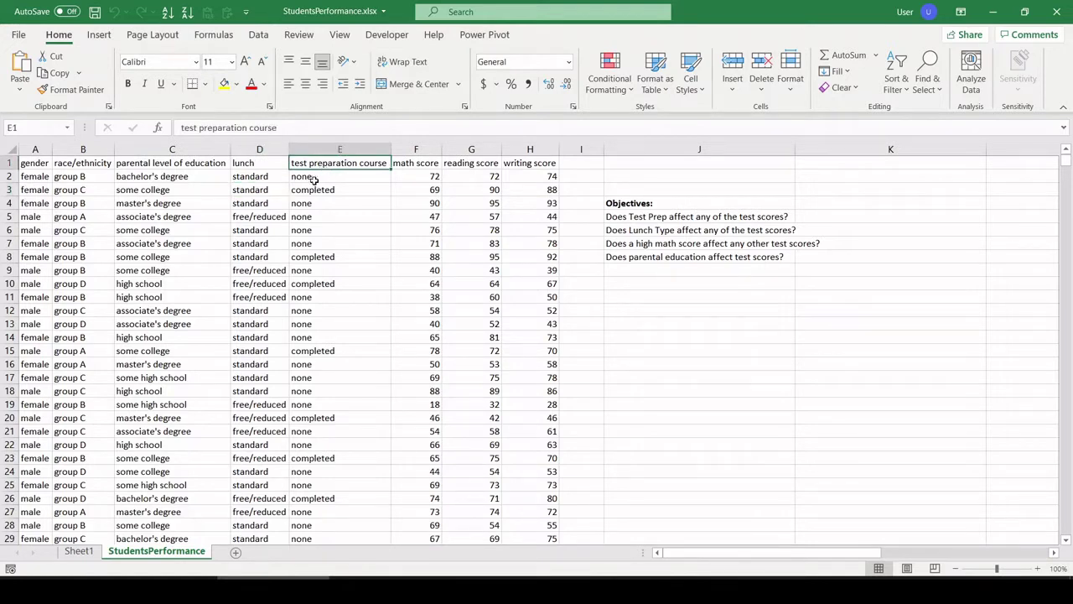
{"action": "left_click", "coordinate": [436, 166]}
{"action": "left_click_drag", "start_coordinate": [440, 166], "coordinate": [518, 168]}
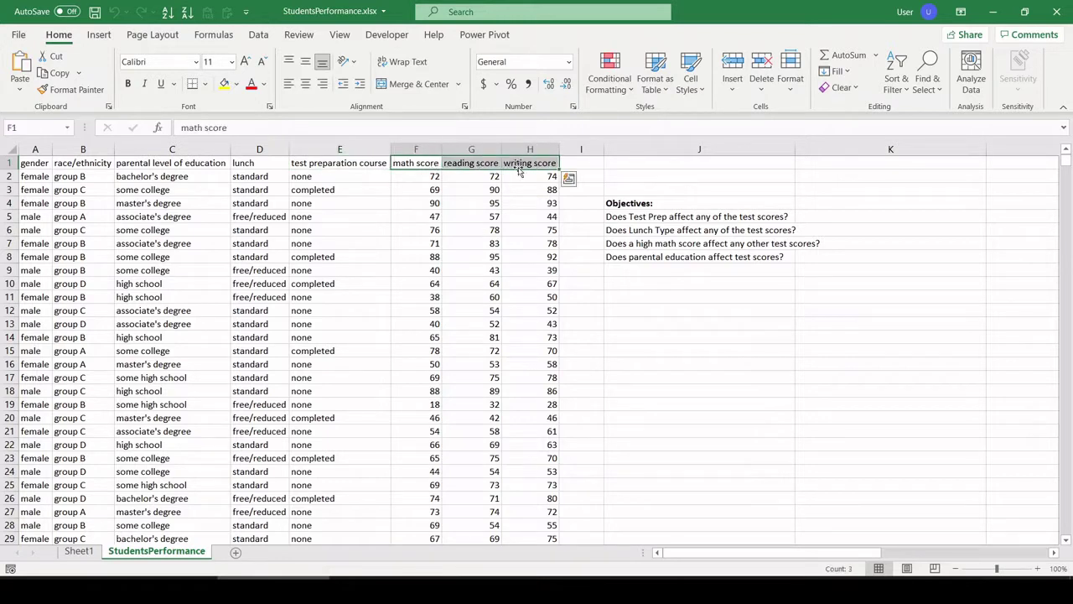
{"action": "left_click", "coordinate": [428, 163]}
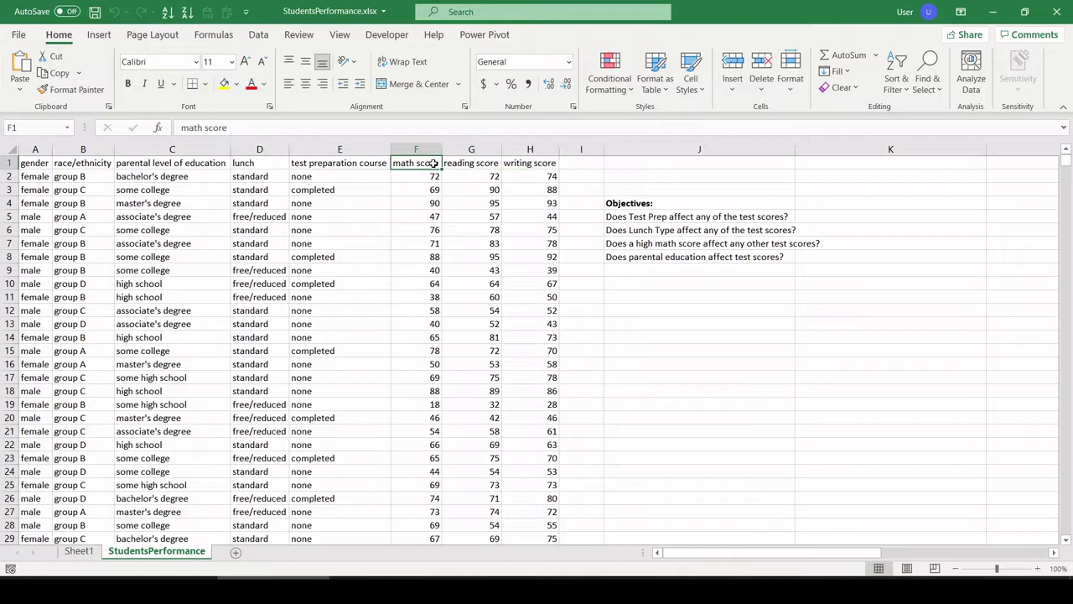
{"action": "left_click", "coordinate": [470, 164]}
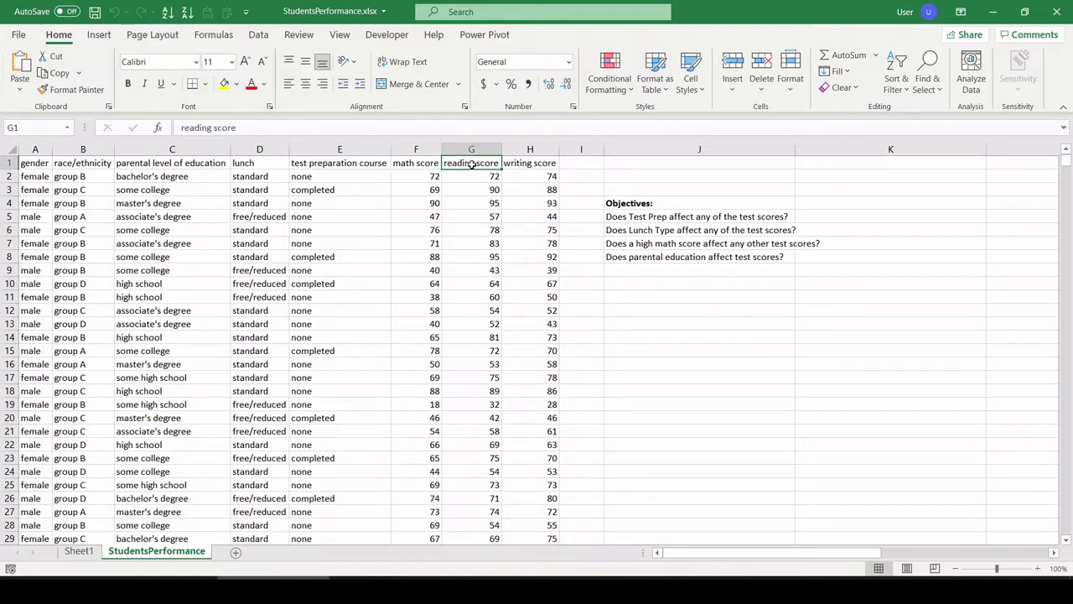
{"action": "left_click", "coordinate": [517, 165]}
Step: Go through the objective questions and inspect sample rows and race/ethnicity values
{"action": "left_click", "coordinate": [668, 323]}
{"action": "left_click", "coordinate": [629, 256]}
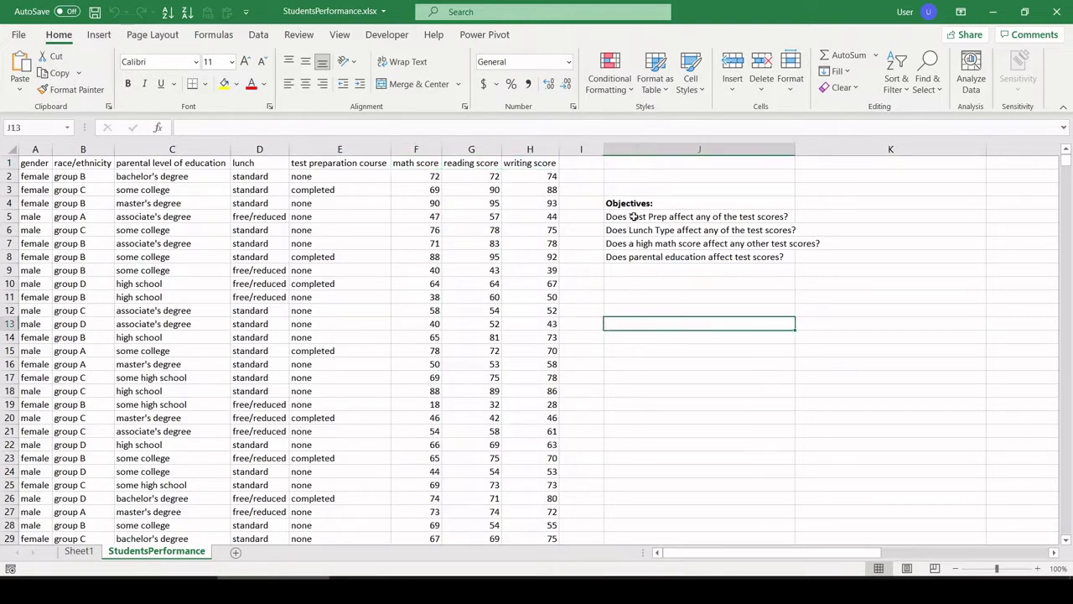
{"action": "left_click", "coordinate": [634, 216]}
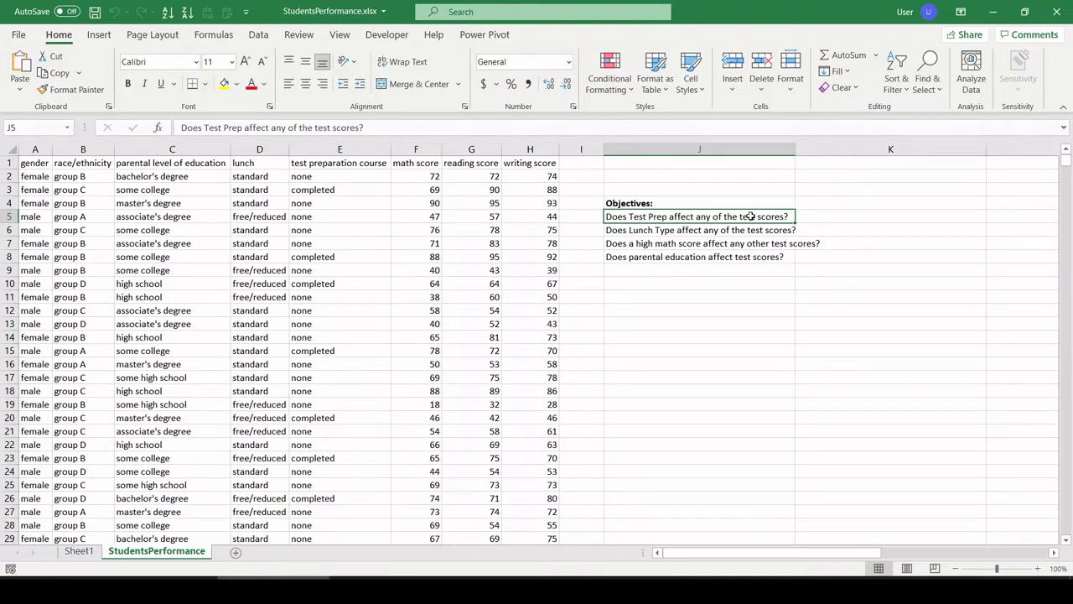
{"action": "key", "text": "Down"}
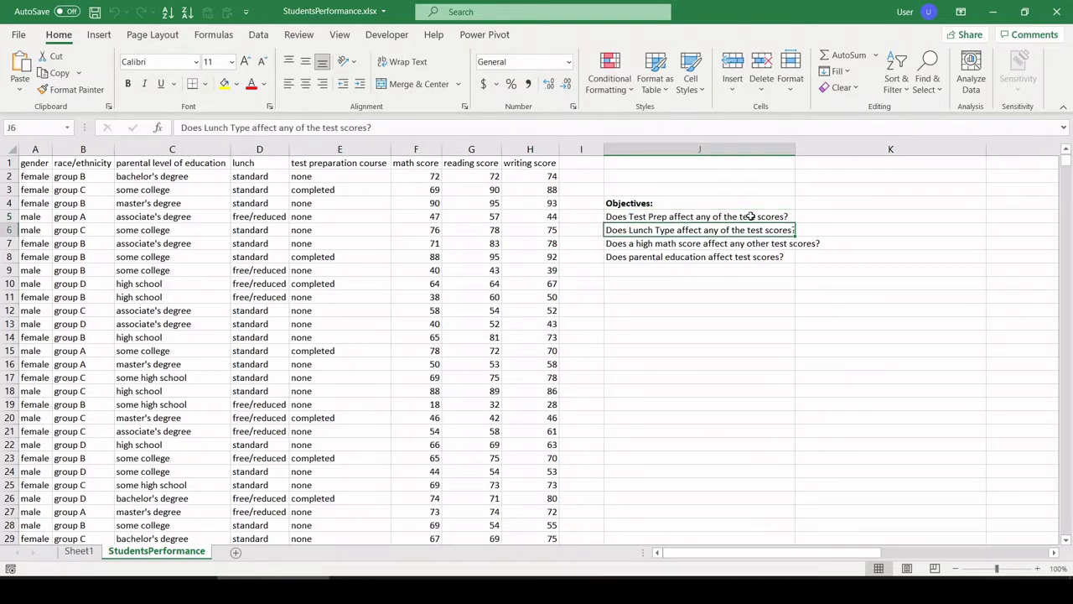
{"action": "key", "text": "Down"}
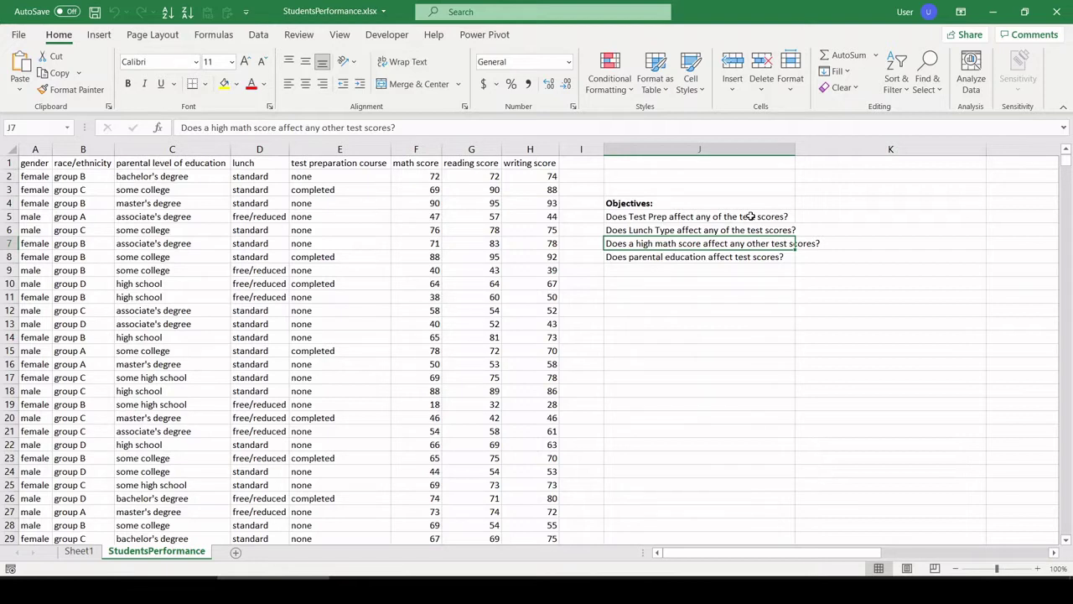
{"action": "key", "text": "Down"}
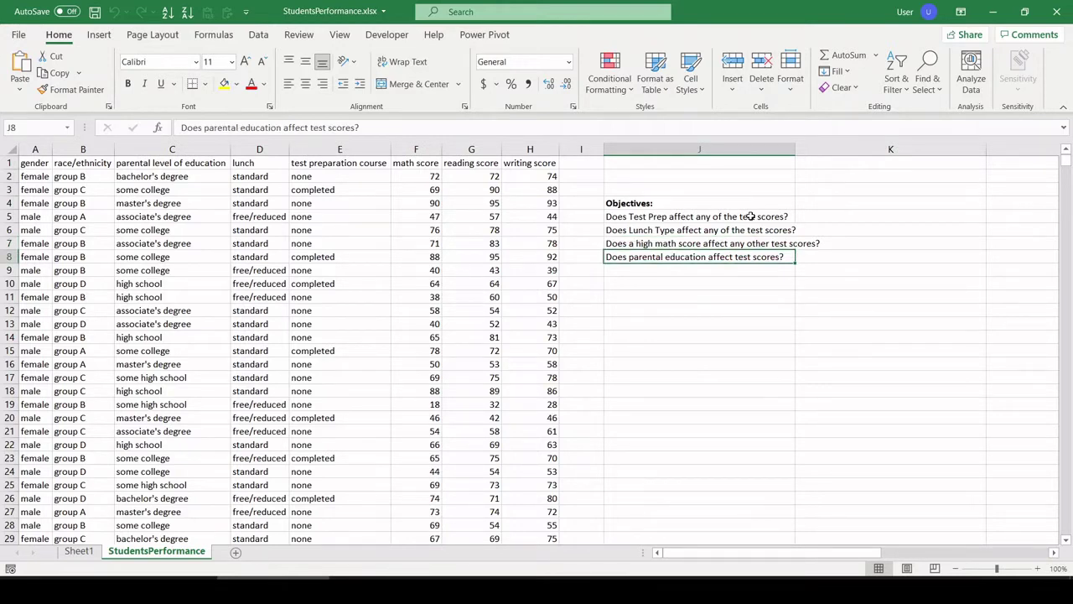
{"action": "left_click", "coordinate": [186, 227]}
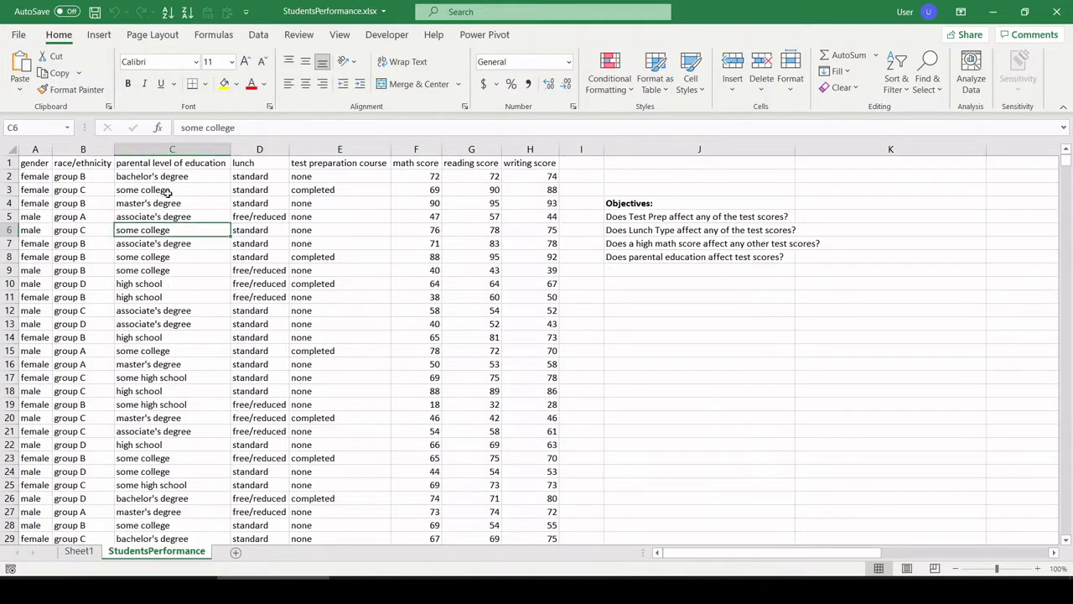
{"action": "left_click", "coordinate": [44, 163]}
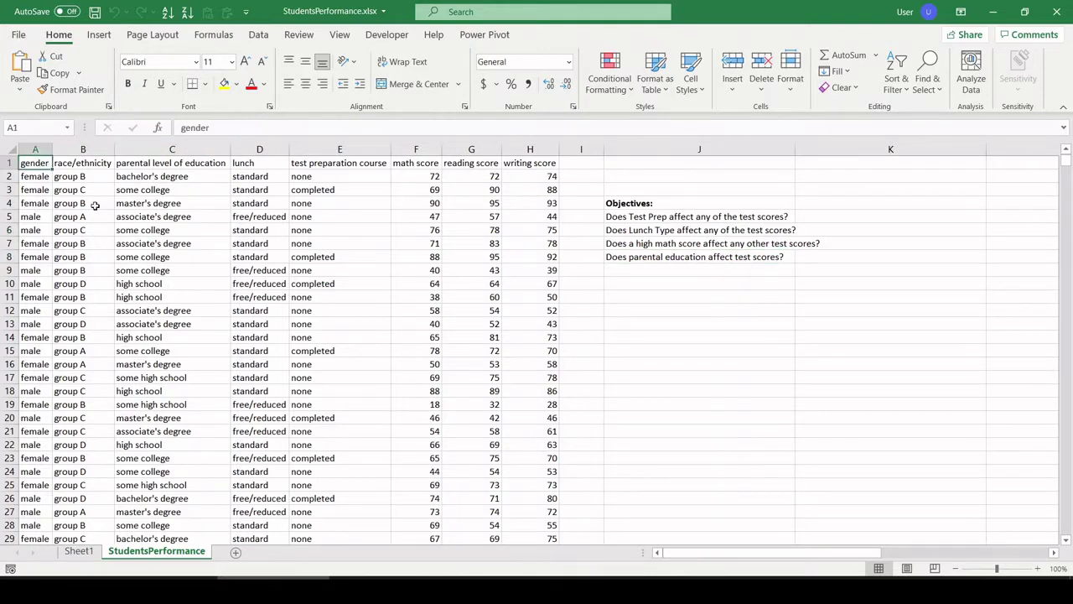
{"action": "left_click", "coordinate": [123, 253]}
{"action": "left_click", "coordinate": [62, 204]}
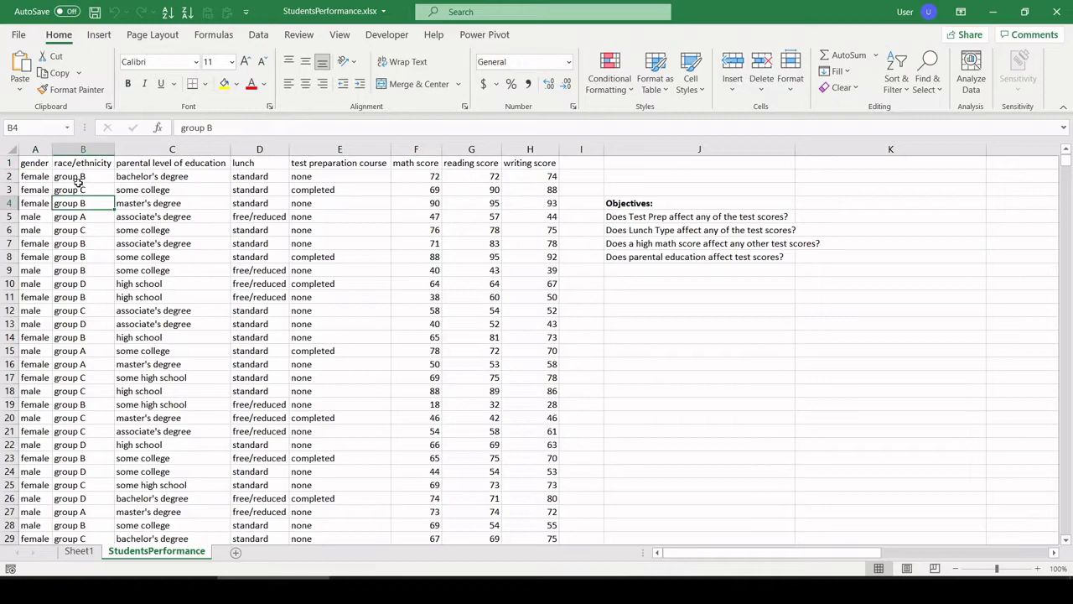
Step: Check where the data ends at the last row and right edge, then return to the top
{"action": "key", "text": "Left"}
{"action": "key", "text": "ctrl+Down"}
{"action": "key", "text": "Down"}
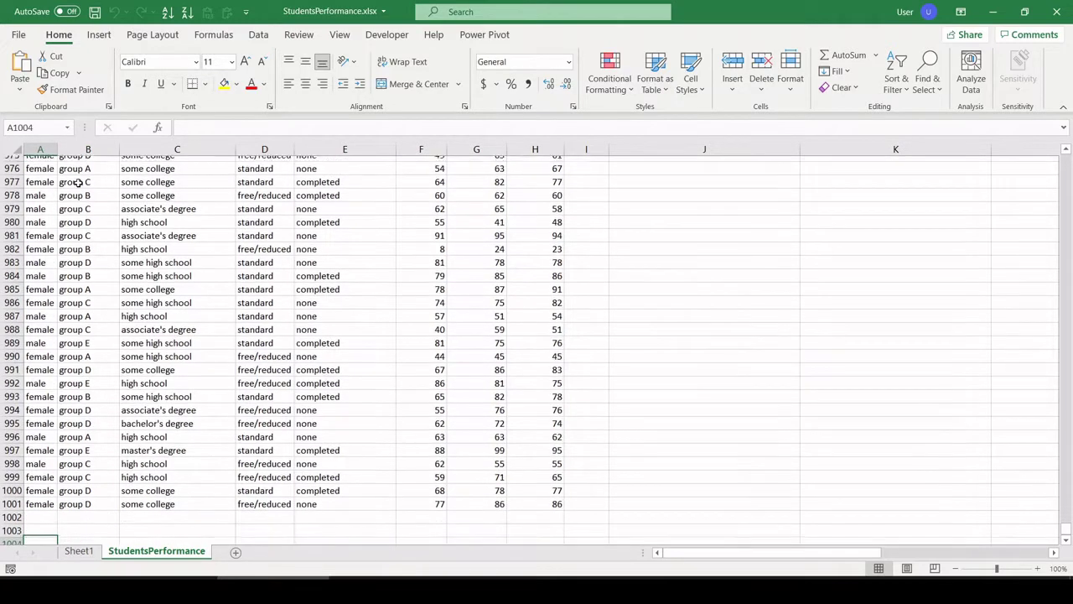
{"action": "key", "text": "Up"}
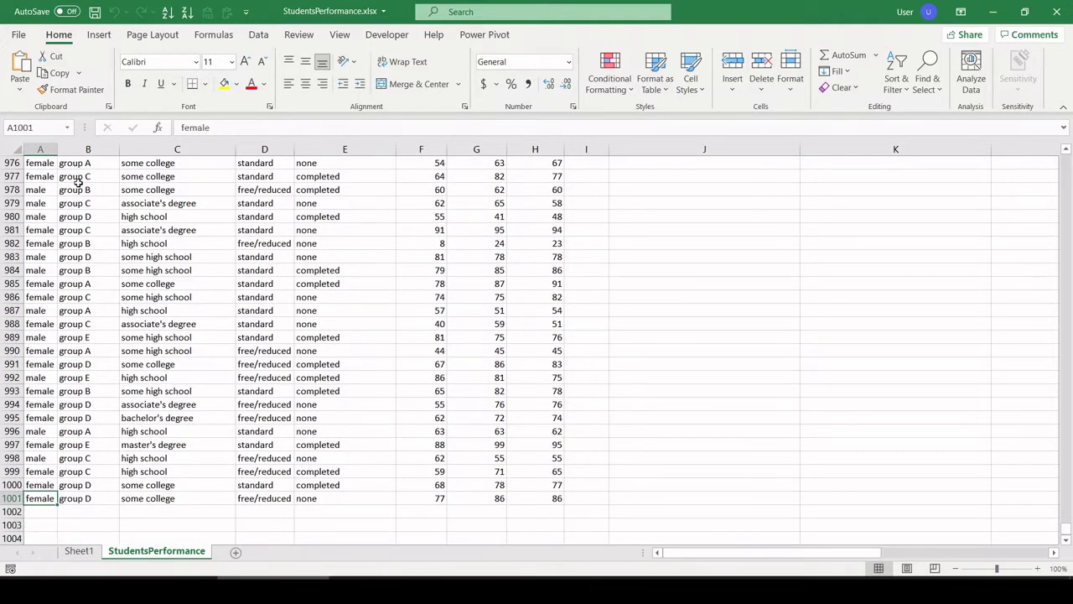
{"action": "key", "text": "Up"}
{"action": "key", "text": "Down"}
{"action": "key", "text": "Right"}
{"action": "key", "text": "Right"}
{"action": "key", "text": "Right"}
{"action": "key", "text": "Right"}
{"action": "key", "text": "Right"}
{"action": "key", "text": "Right"}
{"action": "key", "text": "Right"}
{"action": "key", "text": "Right"}
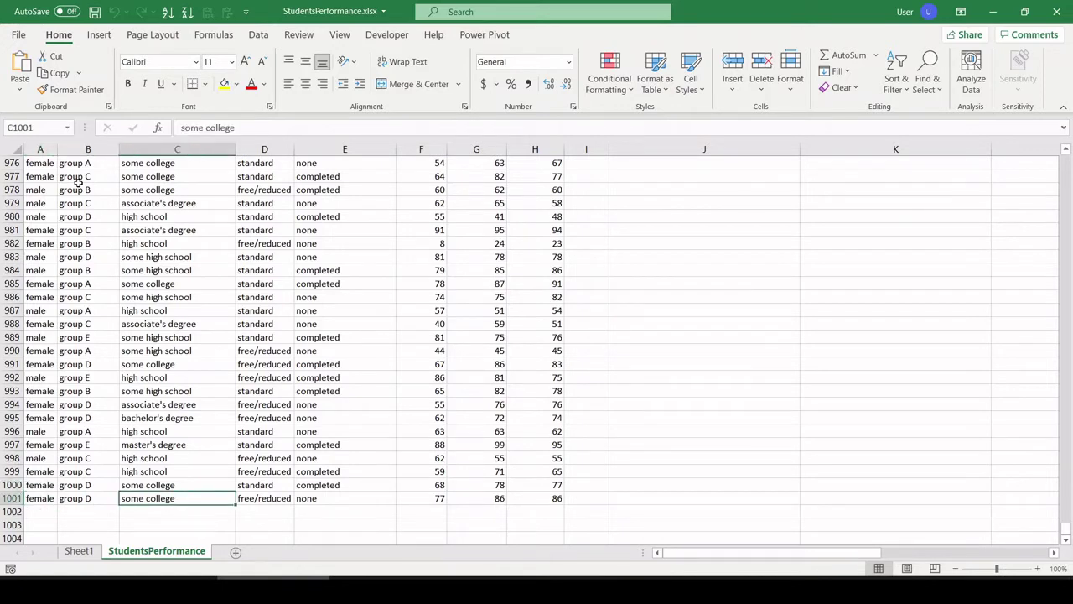
{"action": "key", "text": "Left"}
{"action": "key", "text": "ctrl+Up"}
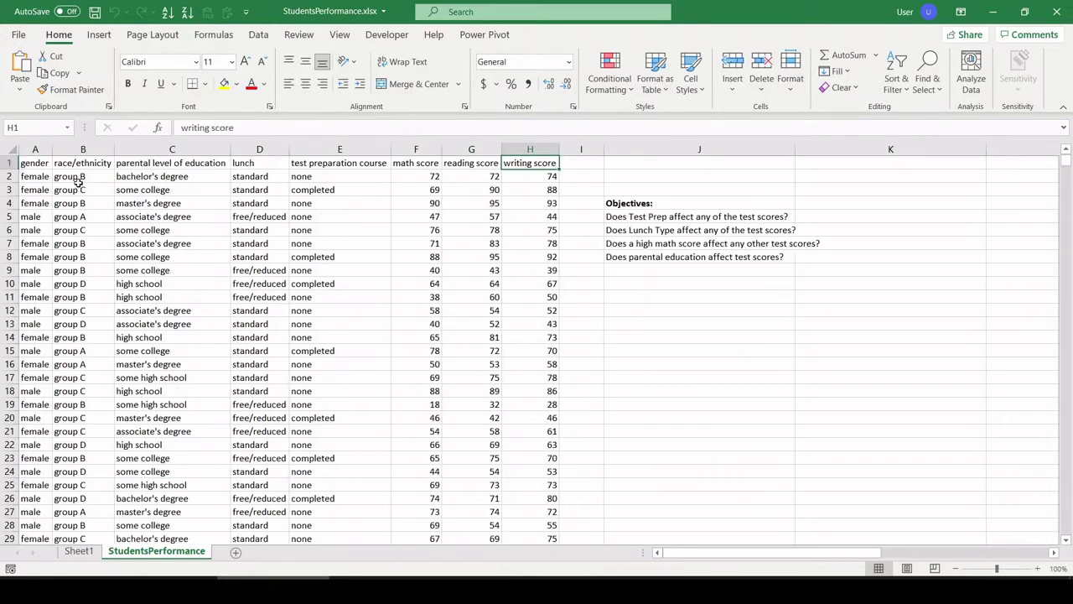
{"action": "key", "text": "Left"}
{"action": "key", "text": "Left"}
{"action": "key", "text": "Left"}
{"action": "key", "text": "Left"}
{"action": "key", "text": "Left"}
{"action": "key", "text": "Left"}
{"action": "key", "text": "Left"}
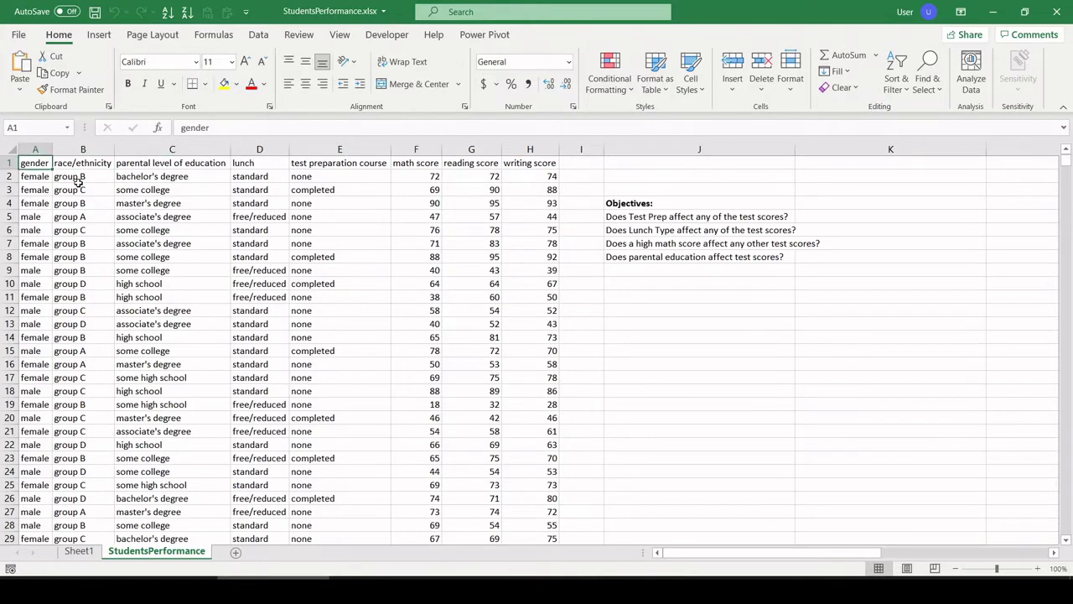
Step: Select the whole table A1:H1001 and insert a PivotTable on a new worksheet
{"action": "key", "text": "ctrl+a"}
{"action": "scroll", "coordinate": [118, 248], "scroll_direction": "down", "scroll_amount": 2}
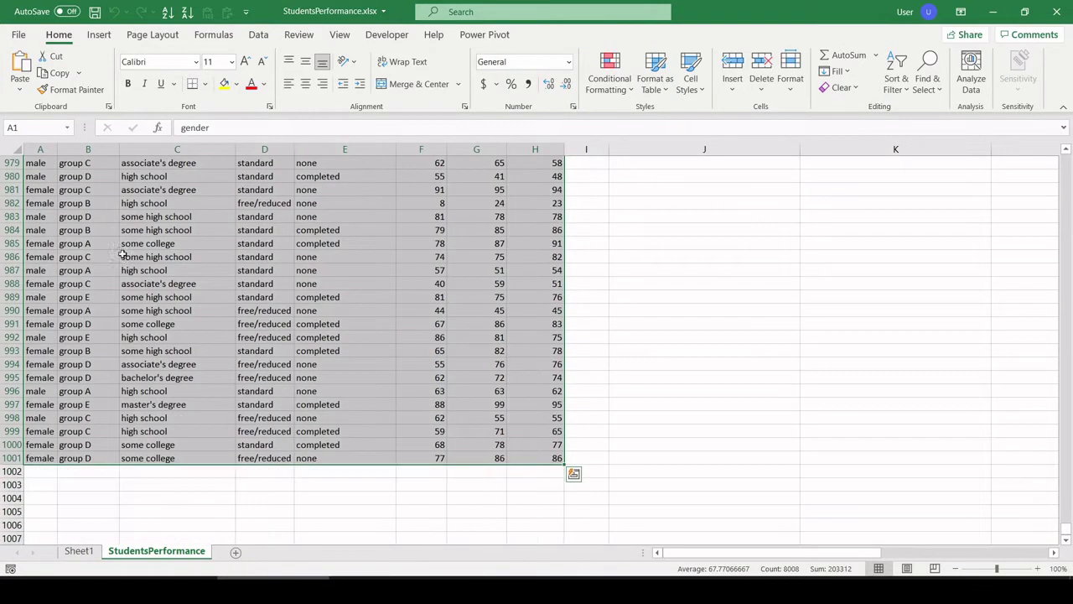
{"action": "left_click", "coordinate": [99, 36]}
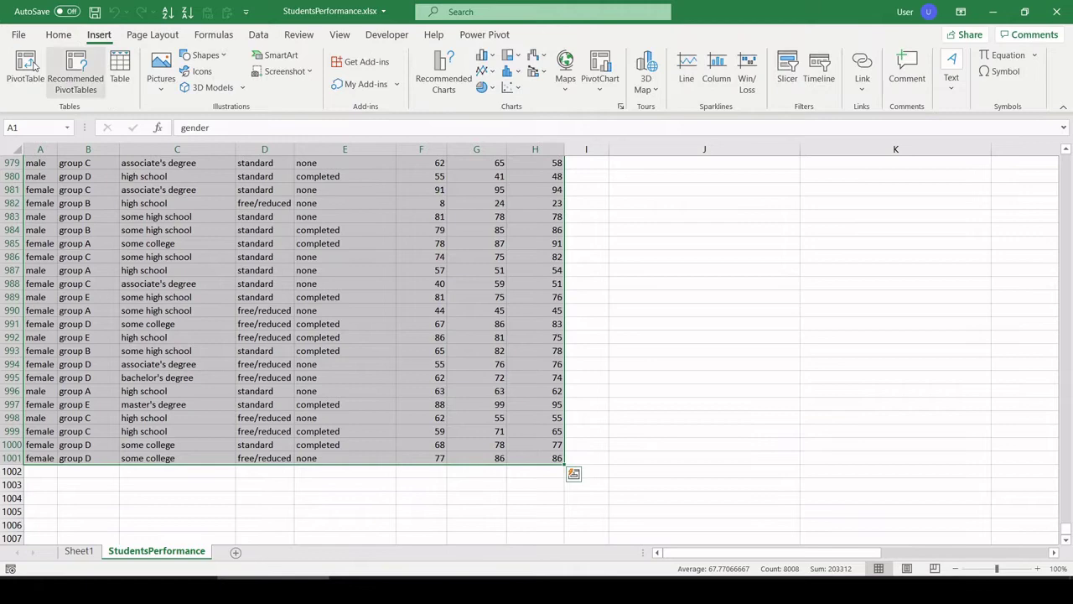
{"action": "left_click", "coordinate": [23, 71]}
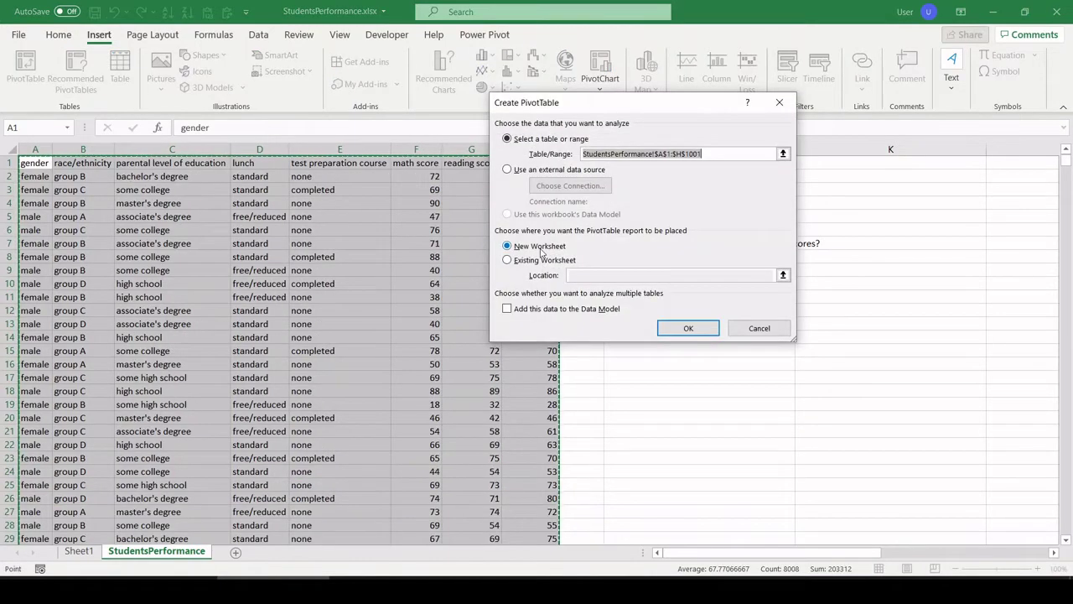
{"action": "left_click", "coordinate": [688, 328]}
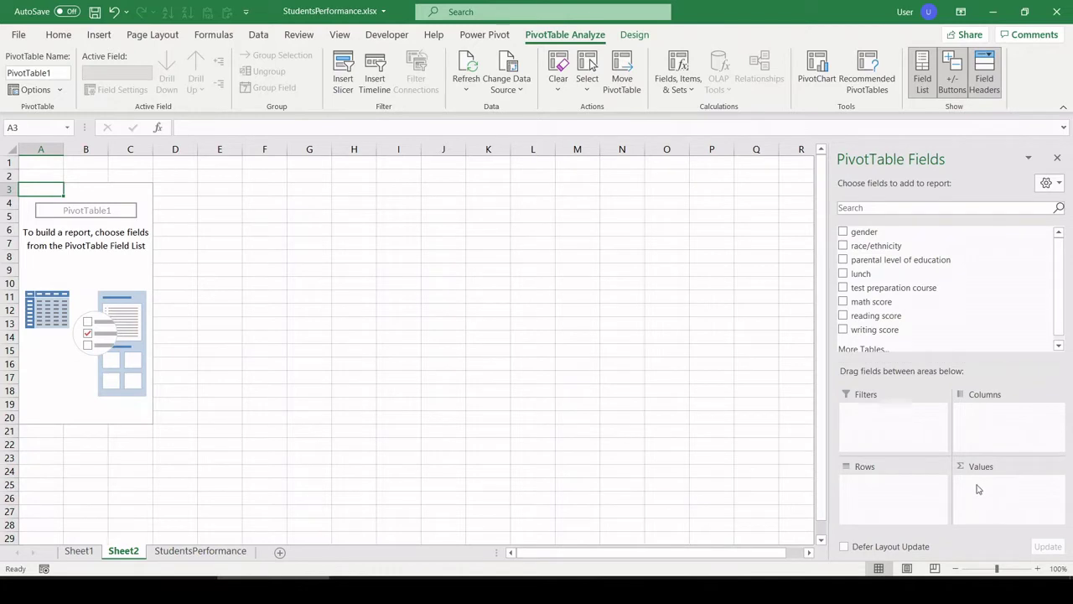
Step: Add math, reading and writing score to Values, giving sums 66089, 69169 and 68054
{"action": "left_click_drag", "start_coordinate": [904, 303], "coordinate": [989, 503]}
{"action": "left_click_drag", "start_coordinate": [880, 325], "coordinate": [997, 515]}
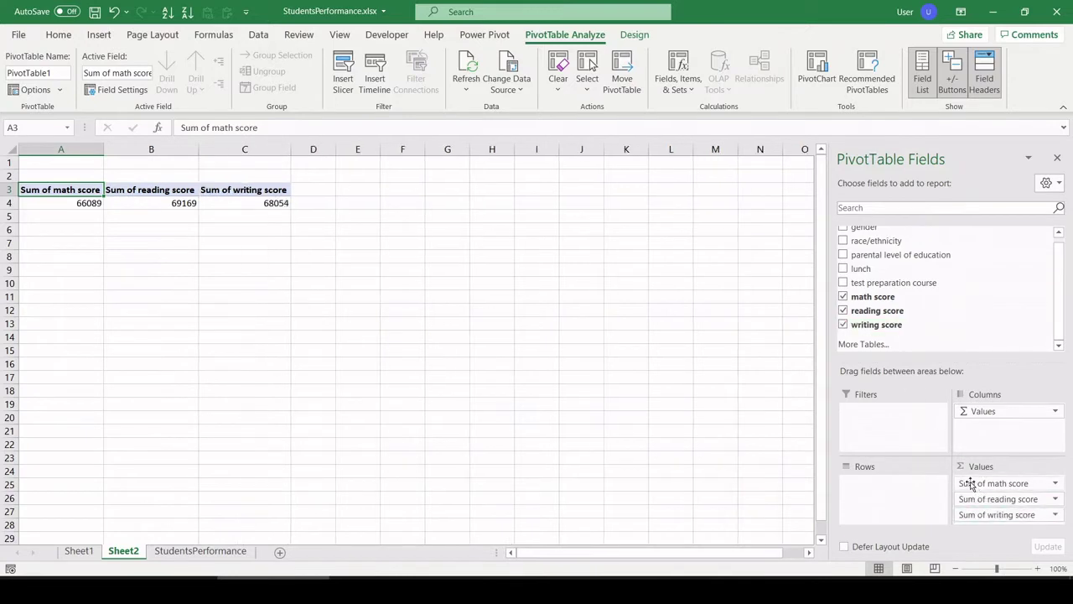
{"action": "left_click", "coordinate": [968, 484]}
{"action": "left_click", "coordinate": [982, 487]}
Step: Summarize math score by Average in Number format with 2 decimals (66.09)
{"action": "left_click", "coordinate": [983, 486]}
{"action": "left_click", "coordinate": [983, 484]}
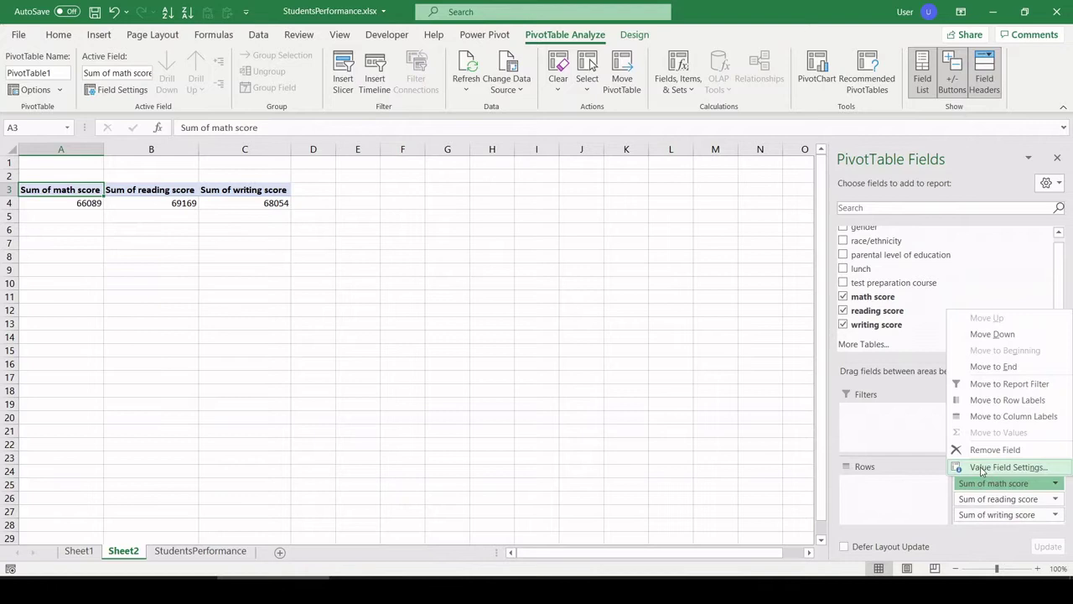
{"action": "left_click", "coordinate": [989, 465]}
{"action": "left_click", "coordinate": [533, 249]}
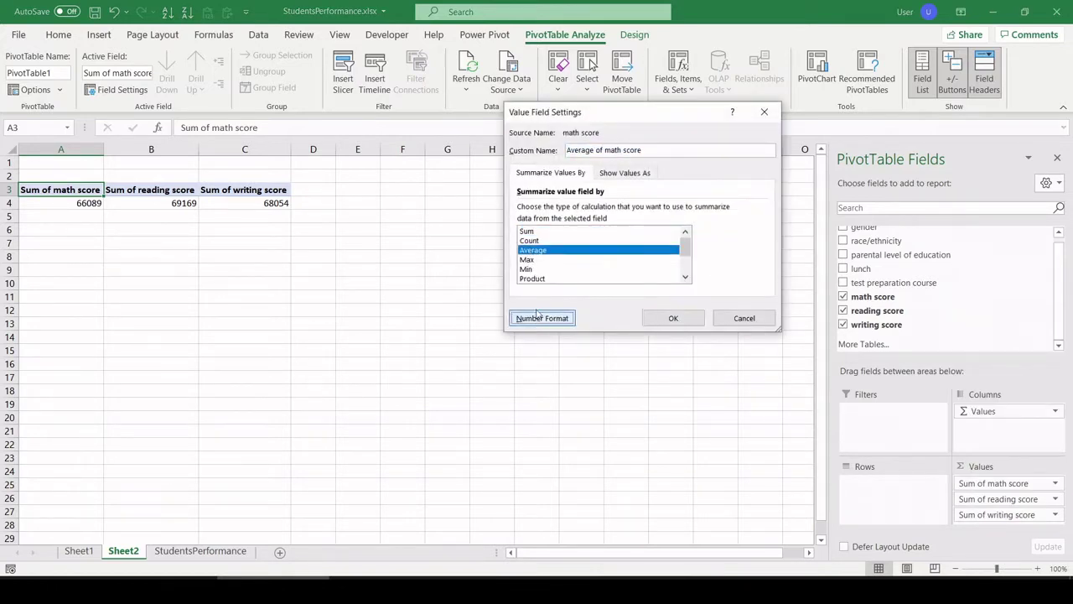
{"action": "left_click", "coordinate": [542, 318]}
{"action": "left_click", "coordinate": [507, 118]}
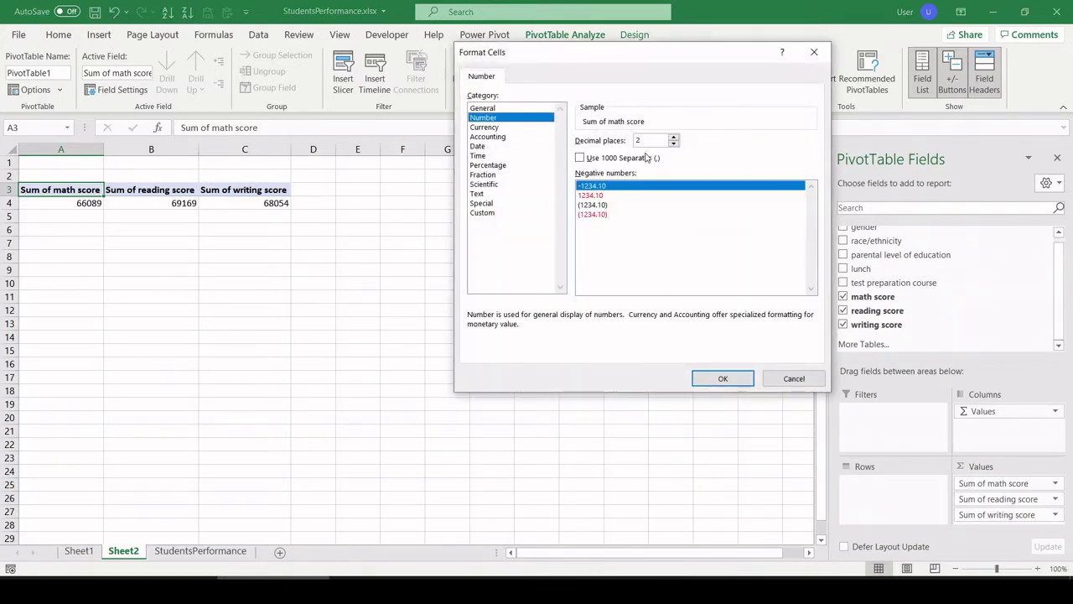
{"action": "left_click", "coordinate": [721, 379]}
{"action": "left_click", "coordinate": [673, 318]}
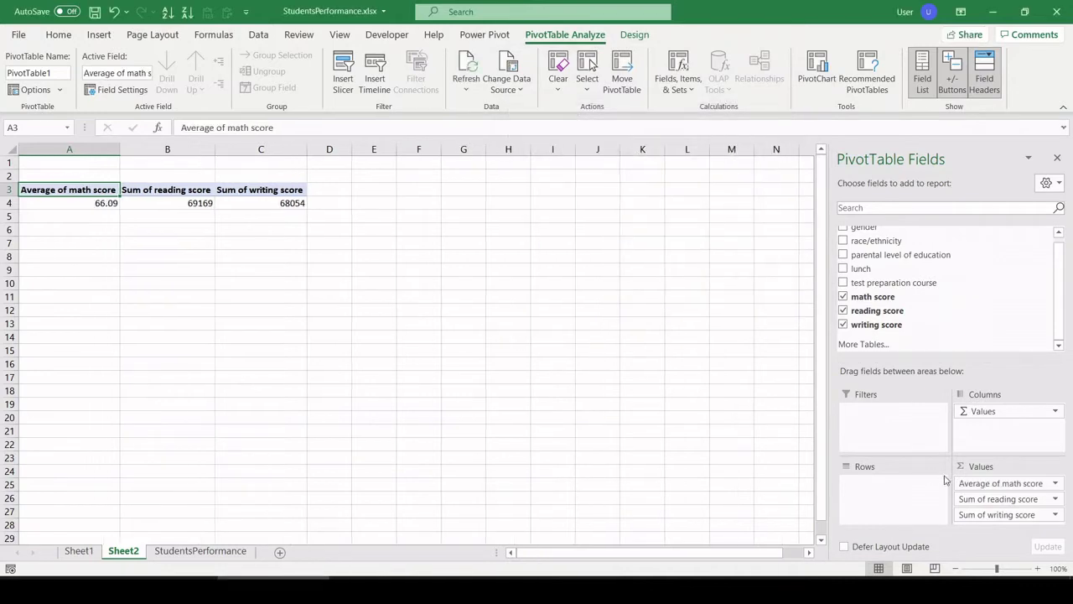
Step: Summarize reading score by Average in Number format with 2 decimals (69.17)
{"action": "left_click", "coordinate": [997, 498]}
{"action": "left_click", "coordinate": [989, 480]}
{"action": "left_click", "coordinate": [551, 259]}
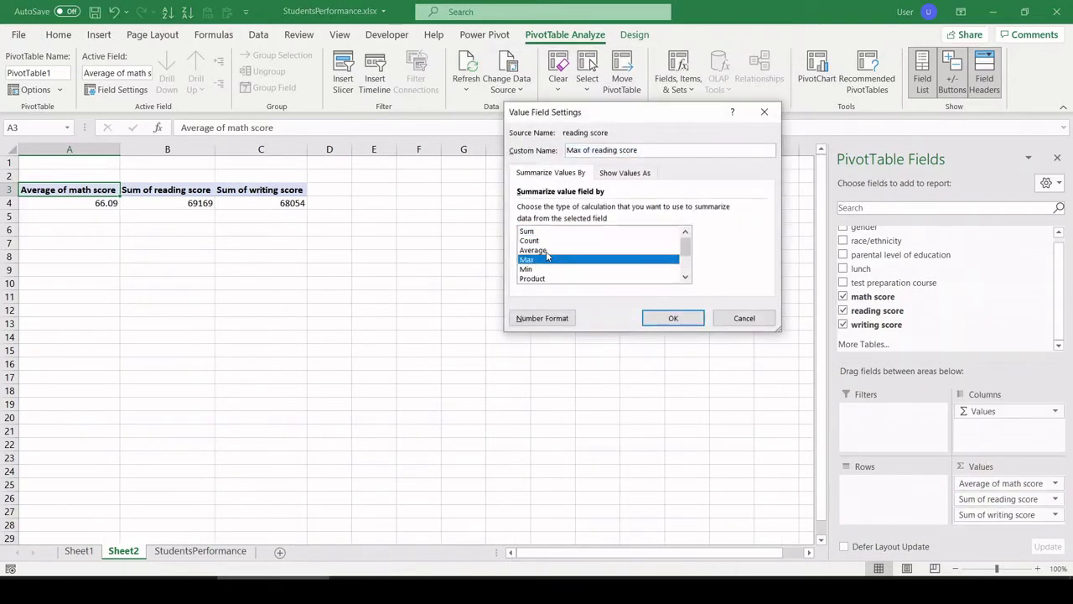
{"action": "left_click", "coordinate": [551, 250]}
{"action": "left_click", "coordinate": [541, 318]}
{"action": "left_click", "coordinate": [490, 118]}
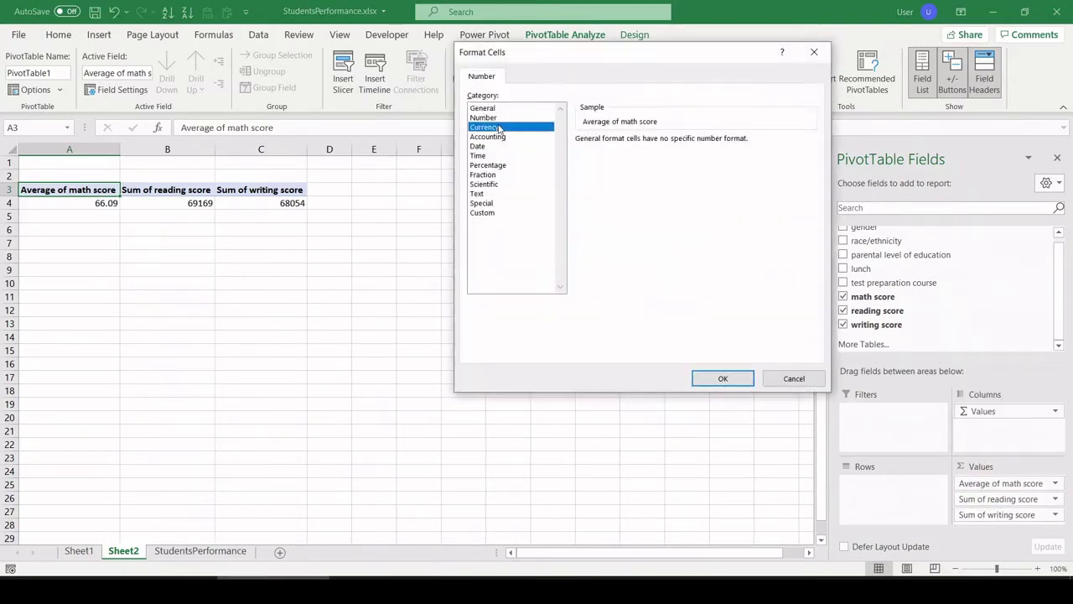
{"action": "left_click", "coordinate": [722, 378]}
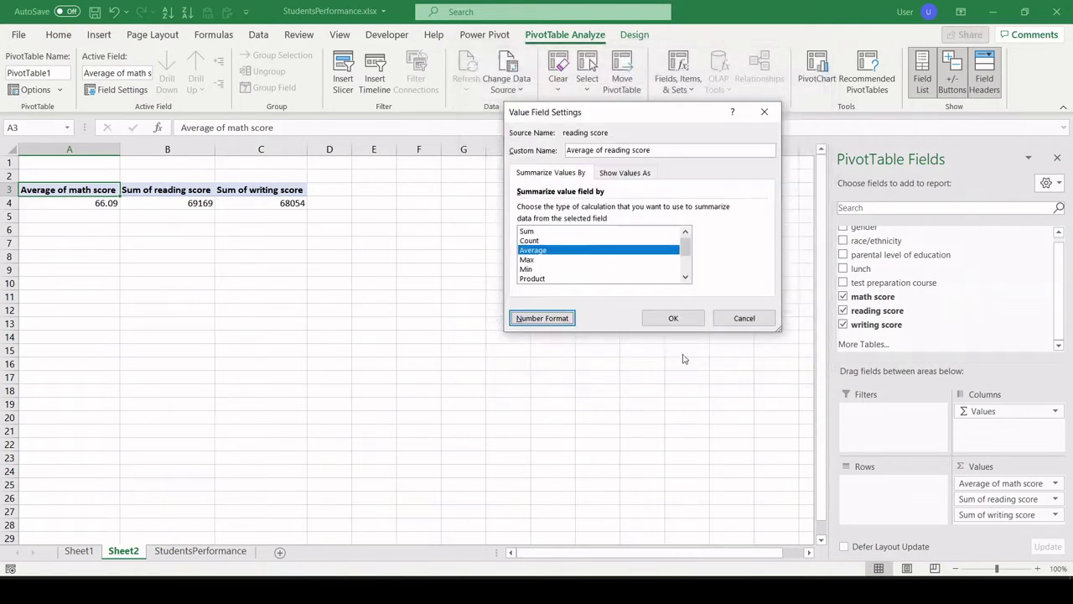
{"action": "left_click", "coordinate": [674, 317]}
Step: Begin setting writing score to Average with Number format
{"action": "left_click", "coordinate": [970, 513]}
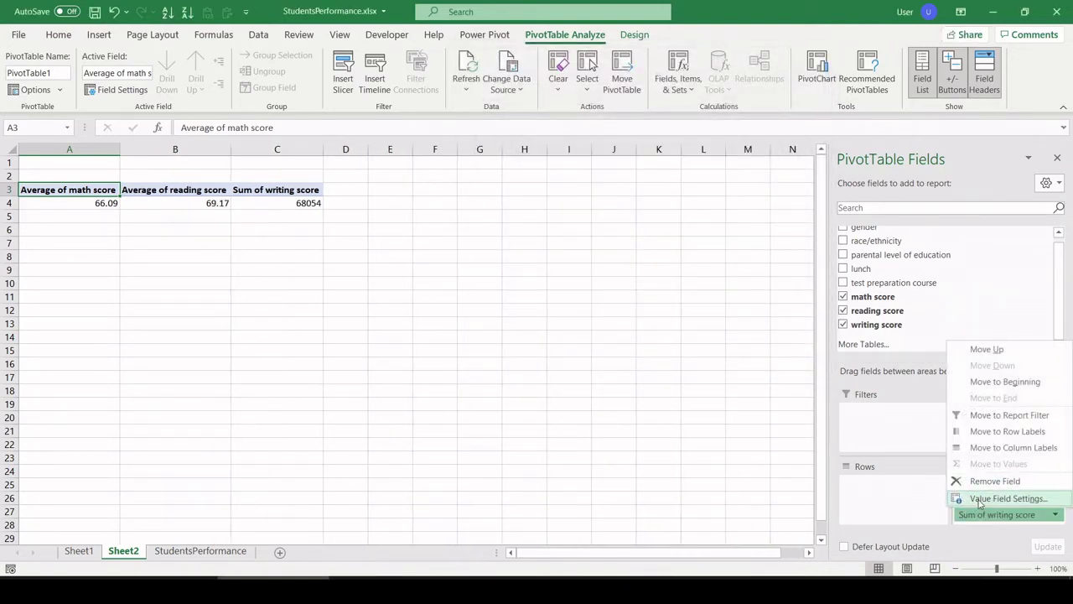
{"action": "left_click", "coordinate": [1001, 498]}
{"action": "left_click", "coordinate": [530, 250]}
{"action": "left_click", "coordinate": [542, 318]}
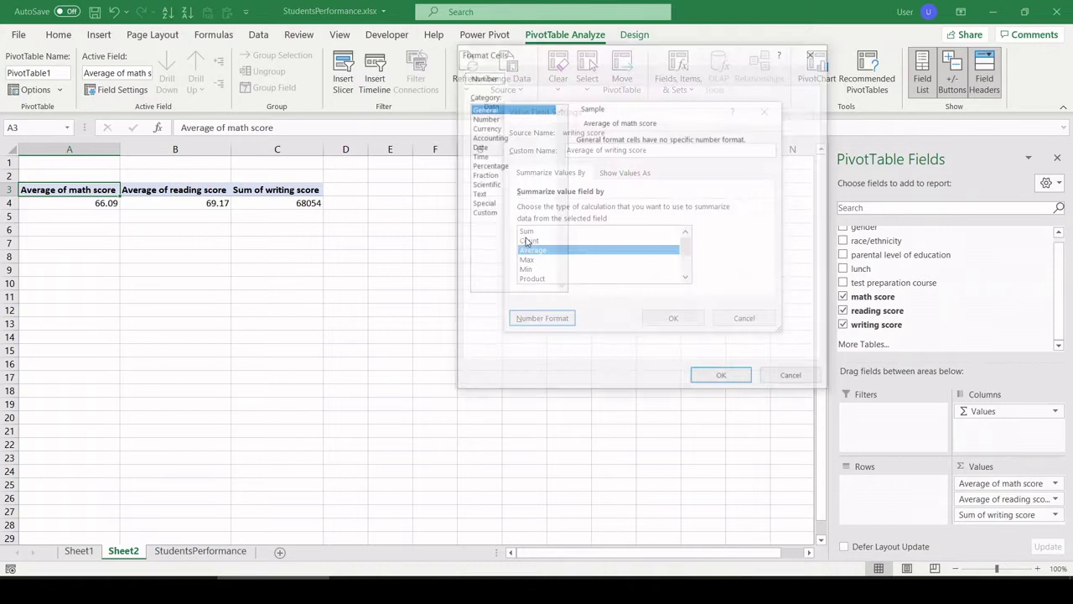
{"action": "left_click_drag", "start_coordinate": [503, 146], "coordinate": [567, 124]}
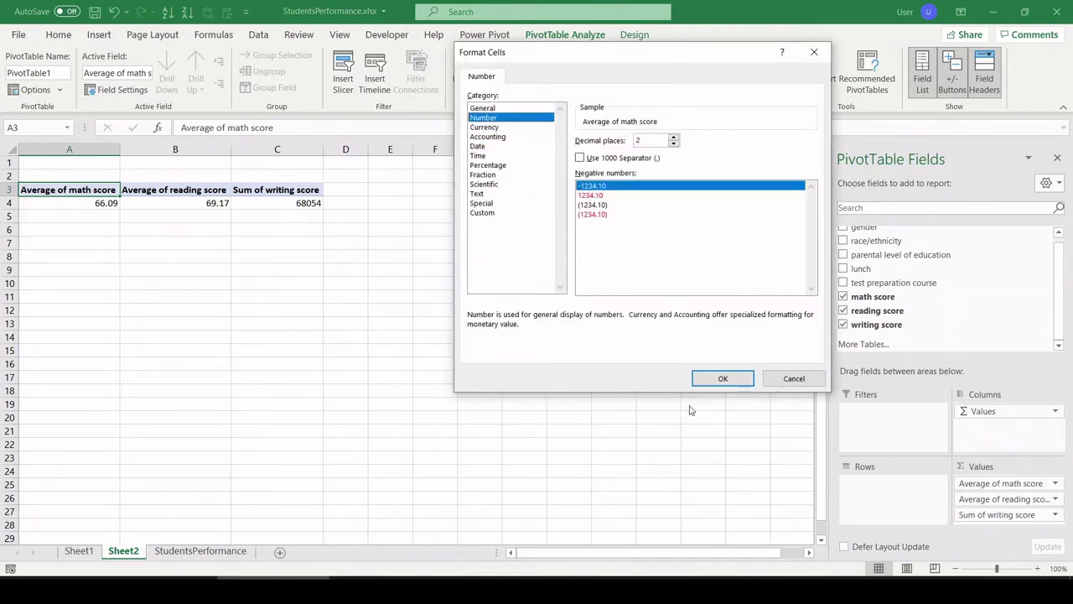
Step: Apply Average to writing score (68.05) and add gender to the Rows area
{"action": "left_click", "coordinate": [721, 378]}
{"action": "left_click", "coordinate": [674, 317]}
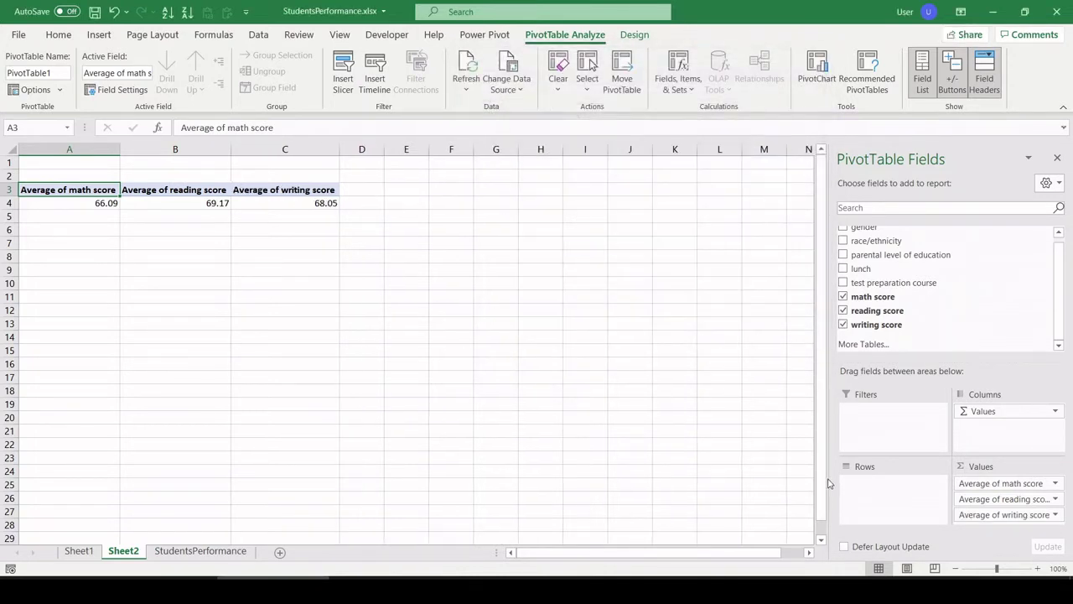
{"action": "scroll", "coordinate": [1060, 279], "scroll_direction": "up", "scroll_amount": 1}
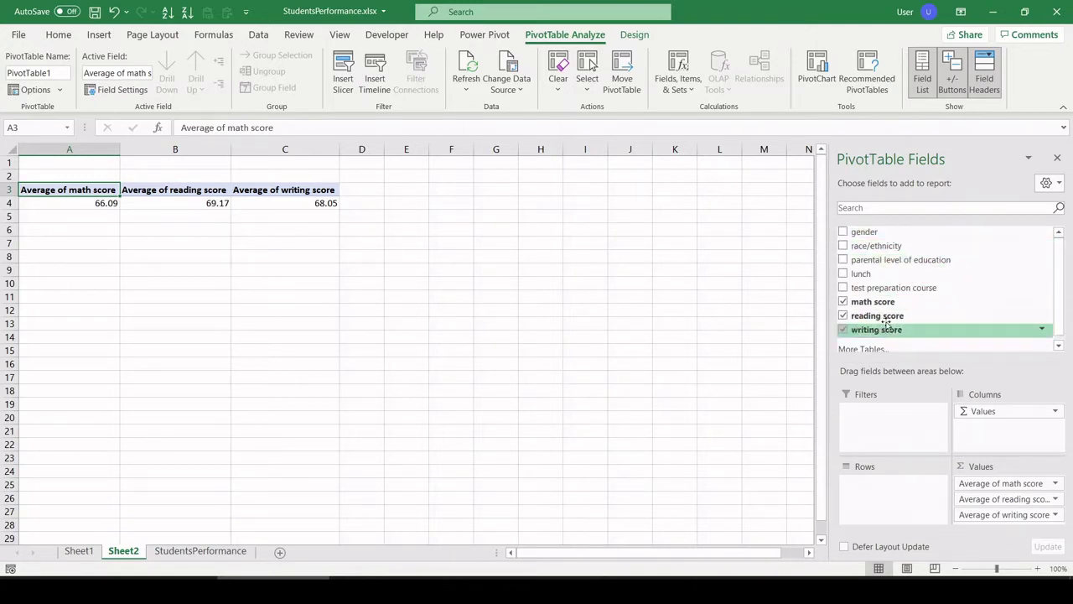
{"action": "left_click_drag", "start_coordinate": [889, 232], "coordinate": [887, 491]}
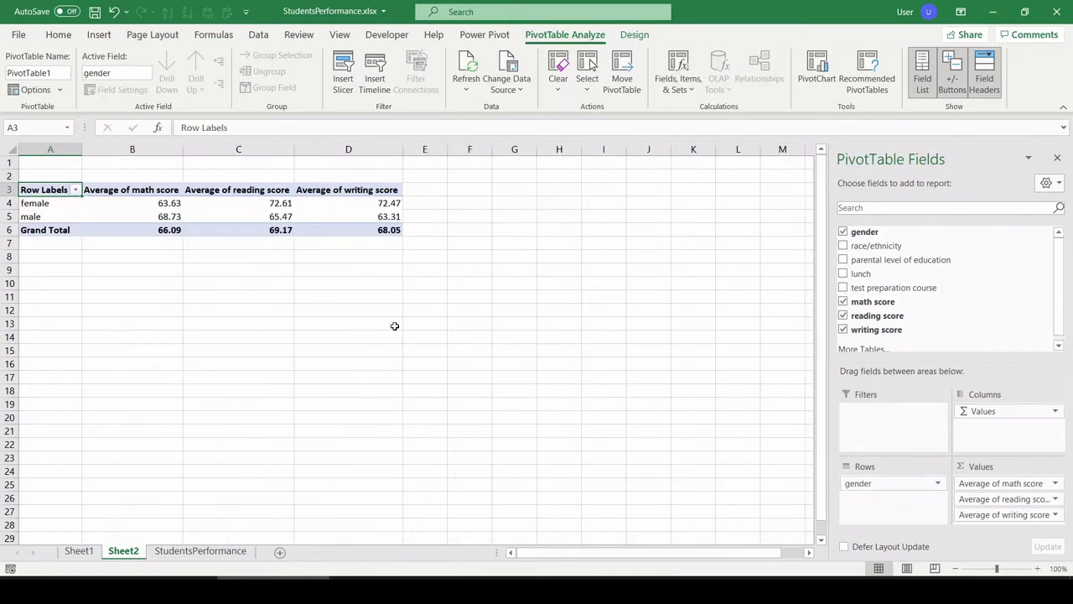
Step: Review female averages 63.63/72.61/72.47 against male 68.73/65.47/63.31 for math/reading/writing
{"action": "left_click", "coordinate": [103, 281]}
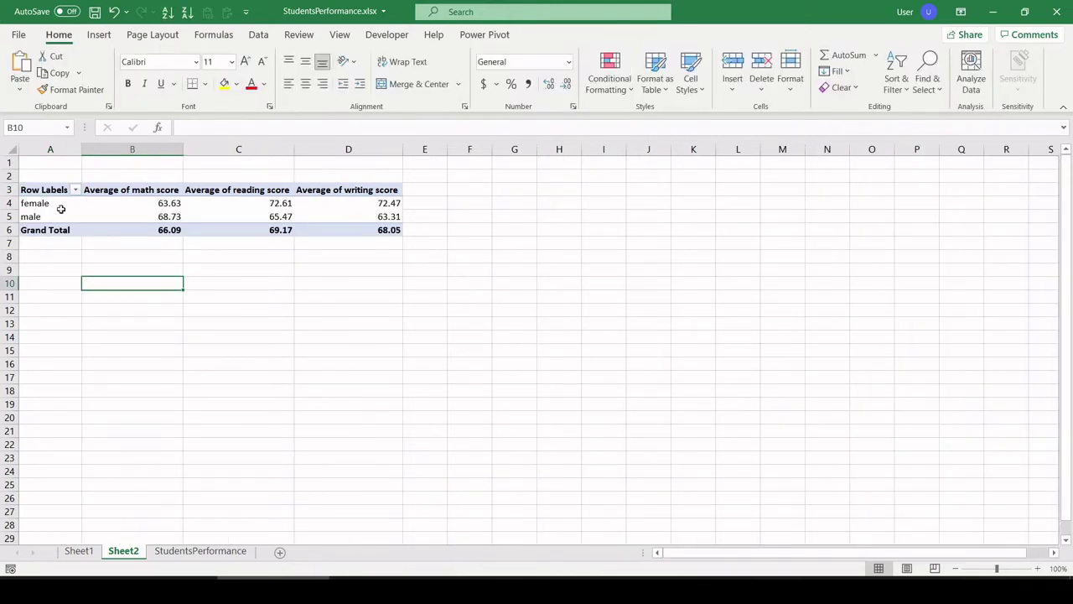
{"action": "left_click", "coordinate": [54, 208]}
{"action": "left_click_drag", "start_coordinate": [41, 213], "coordinate": [84, 220]}
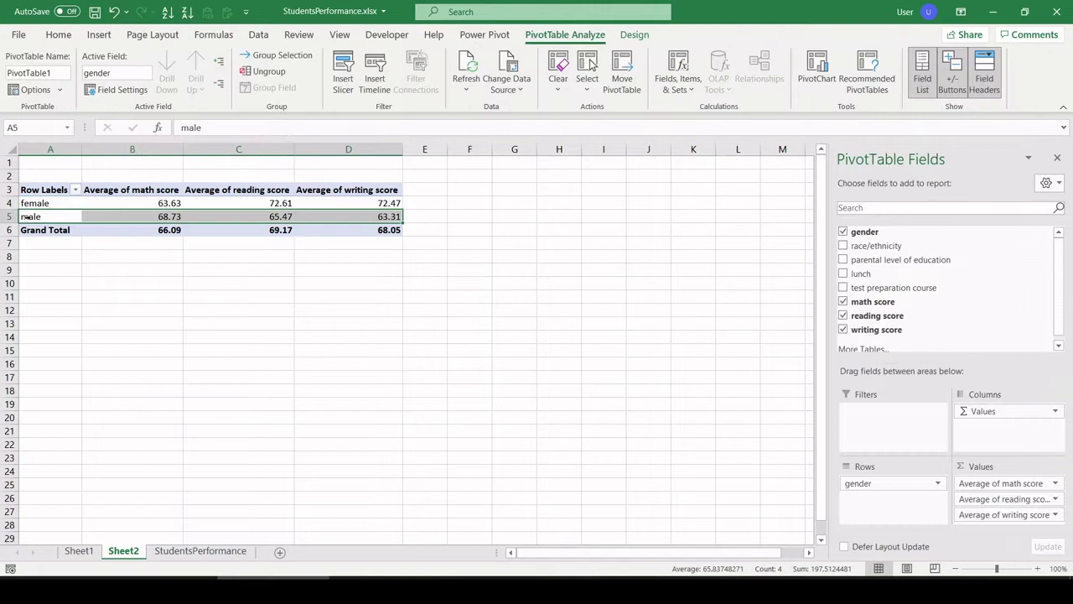
{"action": "left_click_drag", "start_coordinate": [147, 204], "coordinate": [155, 213]}
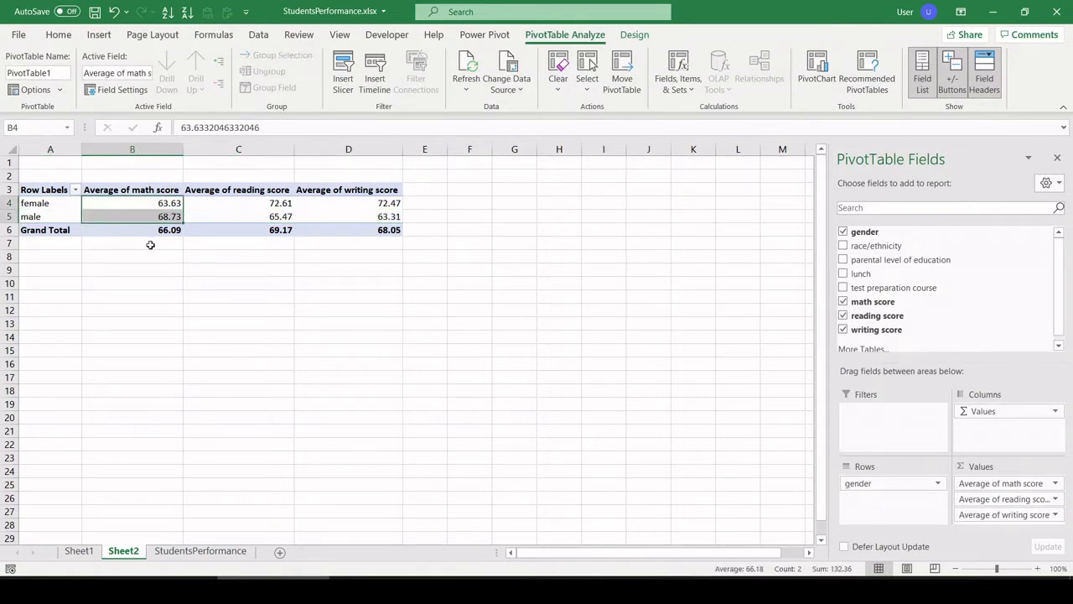
{"action": "left_click", "coordinate": [165, 216]}
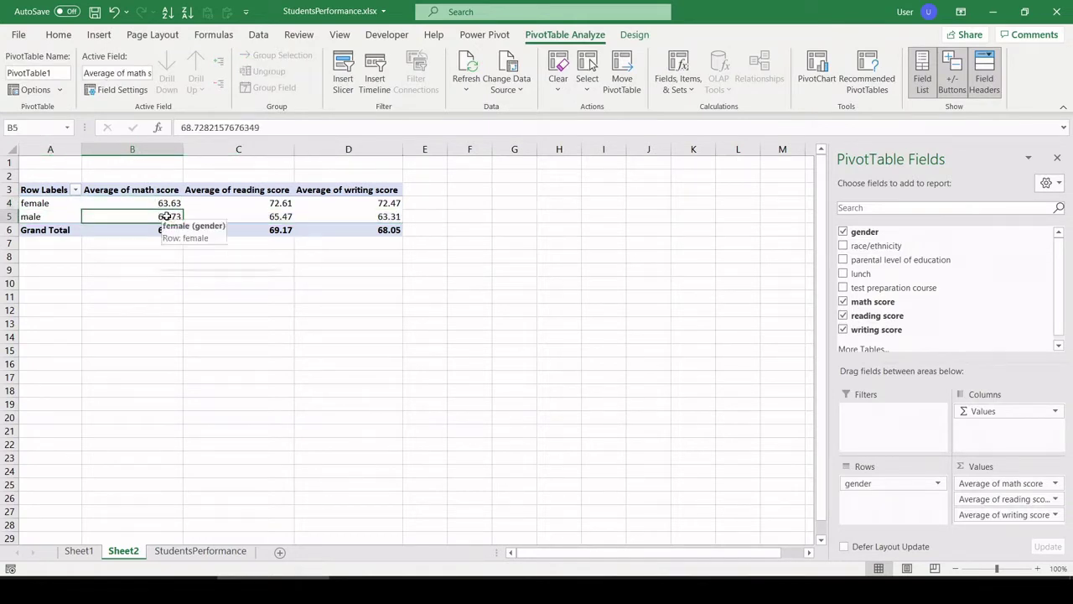
{"action": "left_click", "coordinate": [252, 203]}
{"action": "left_click_drag", "start_coordinate": [251, 202], "coordinate": [252, 217]}
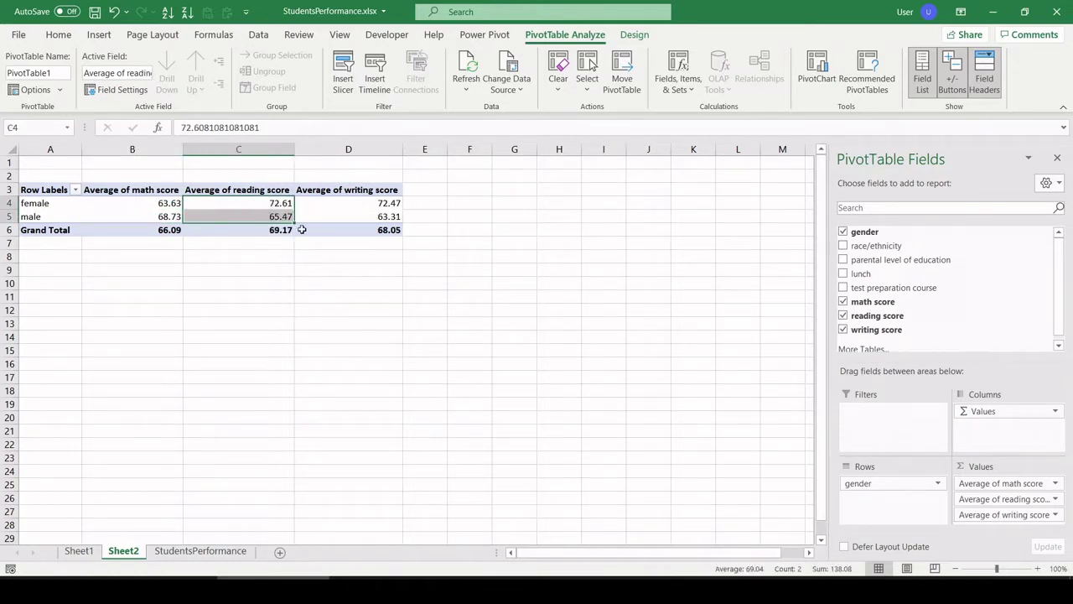
{"action": "left_click_drag", "start_coordinate": [340, 204], "coordinate": [343, 218]}
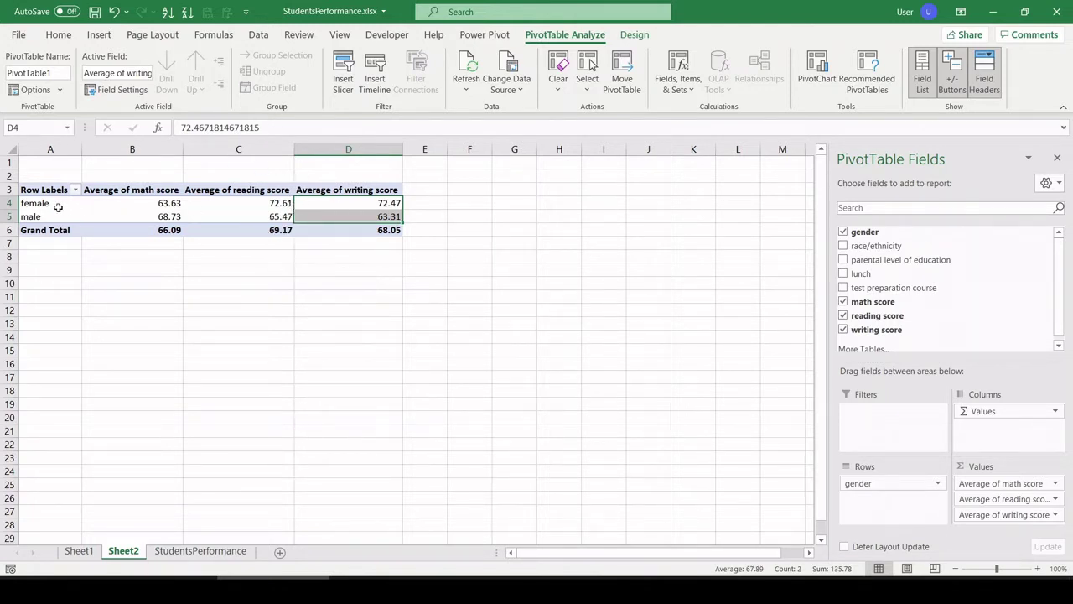
{"action": "left_click_drag", "start_coordinate": [59, 206], "coordinate": [60, 216]}
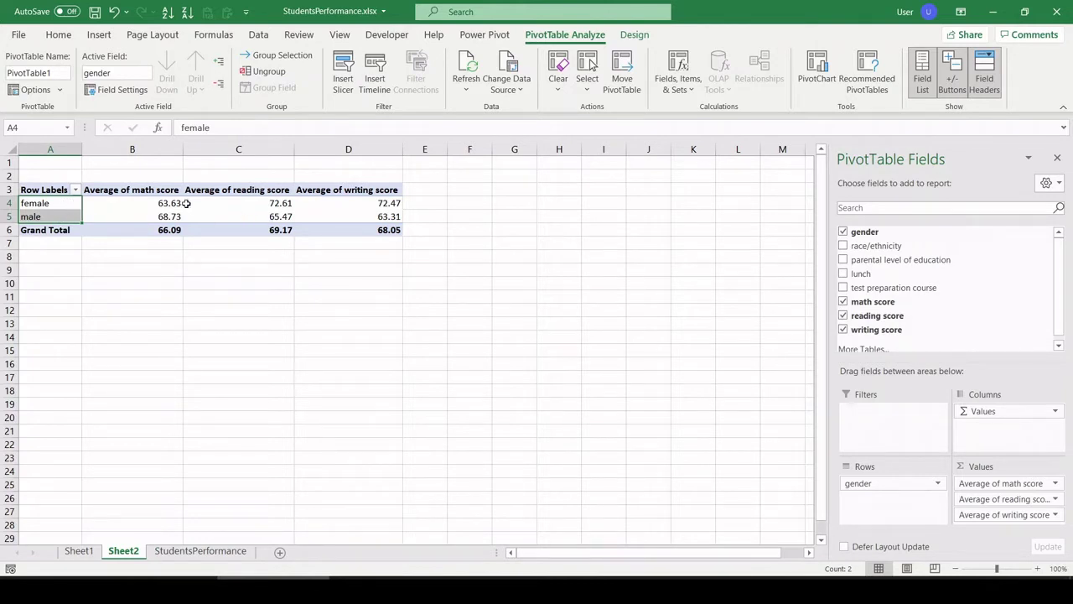
{"action": "left_click_drag", "start_coordinate": [53, 190], "coordinate": [347, 231]}
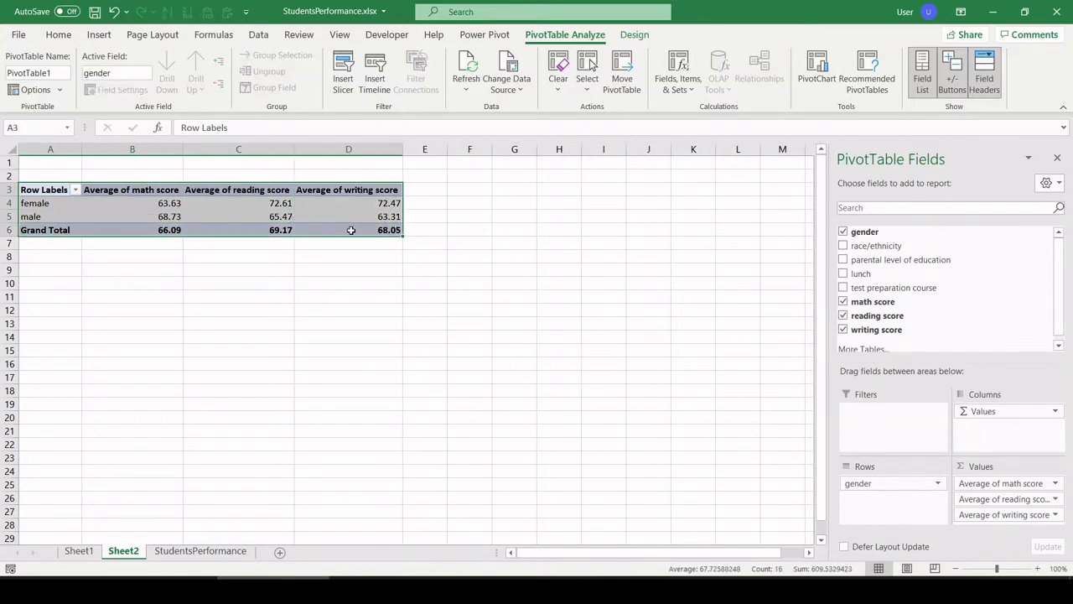
Step: Copy the pivot table to A12 and replace gender with race/ethnicity in its Rows
{"action": "key", "text": "ctrl+c"}
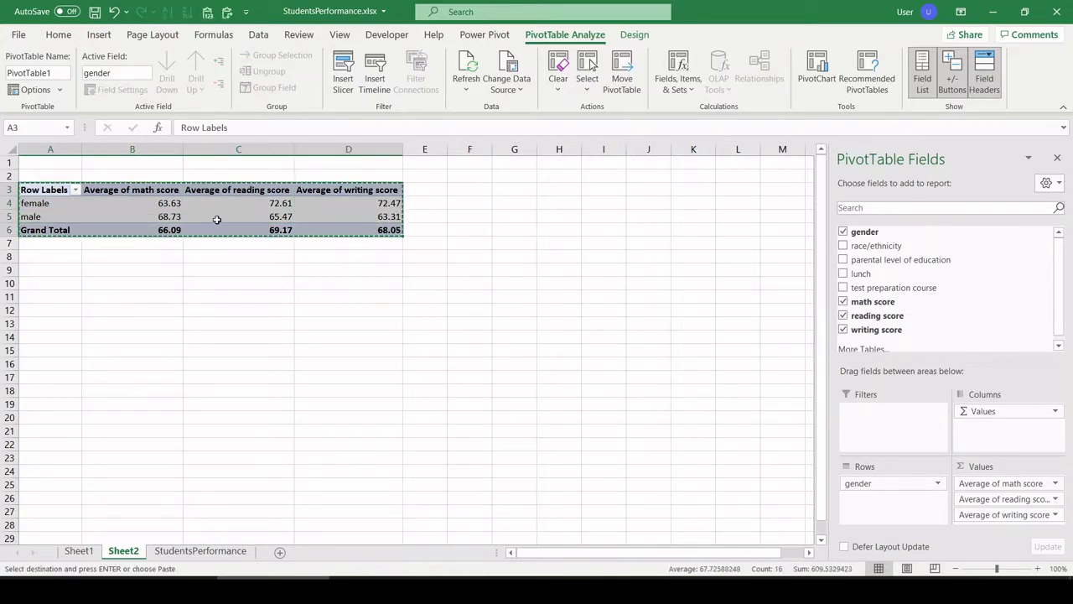
{"action": "left_click", "coordinate": [60, 310]}
{"action": "key", "text": "ctrl+v"}
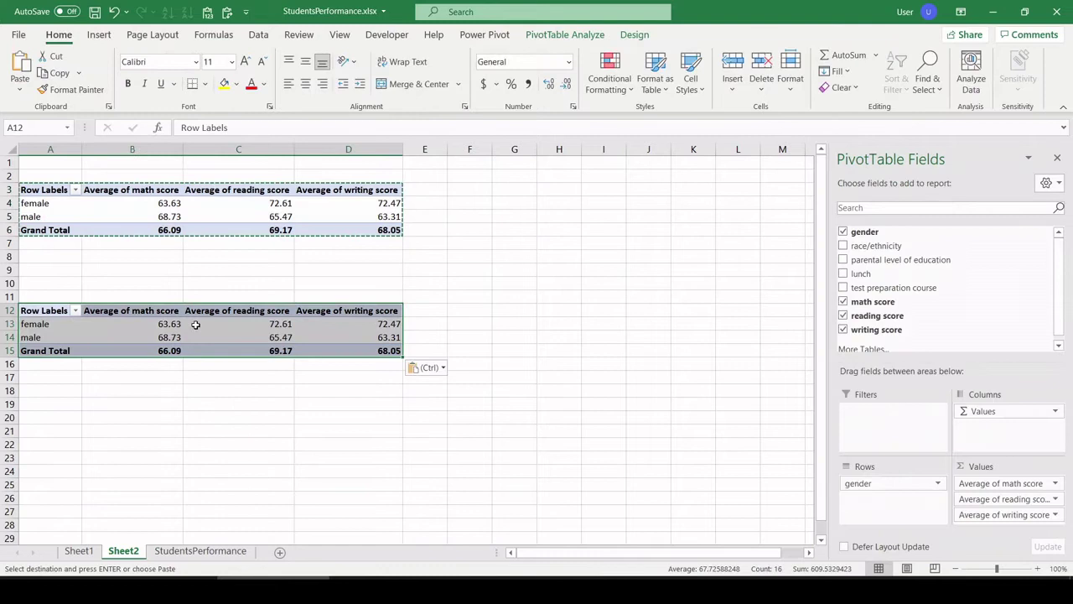
{"action": "left_click", "coordinate": [224, 325]}
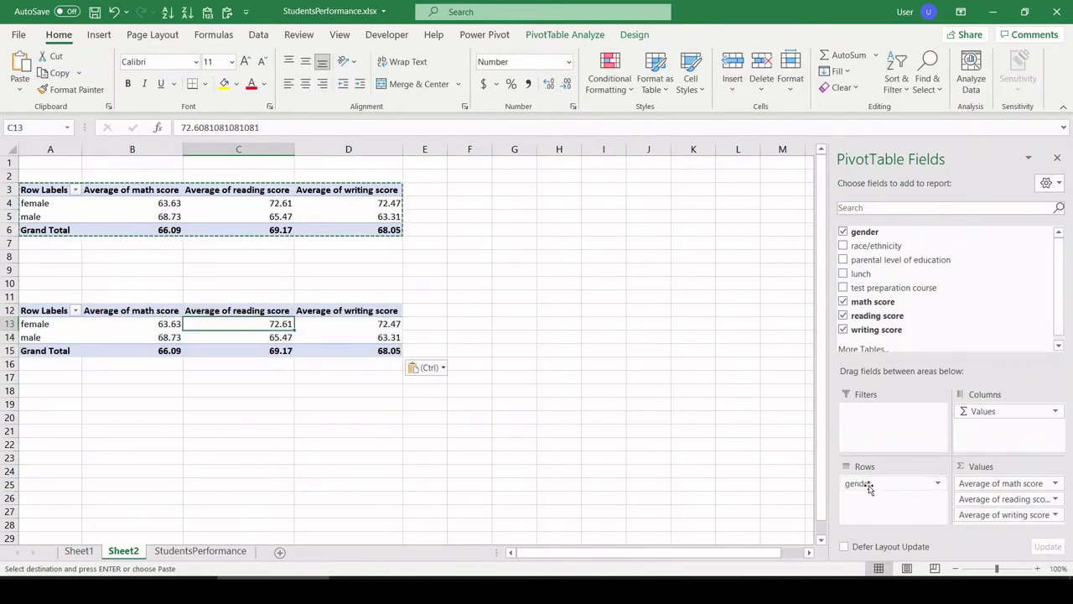
{"action": "left_click_drag", "start_coordinate": [878, 484], "coordinate": [685, 455]}
{"action": "left_click_drag", "start_coordinate": [877, 245], "coordinate": [900, 496]}
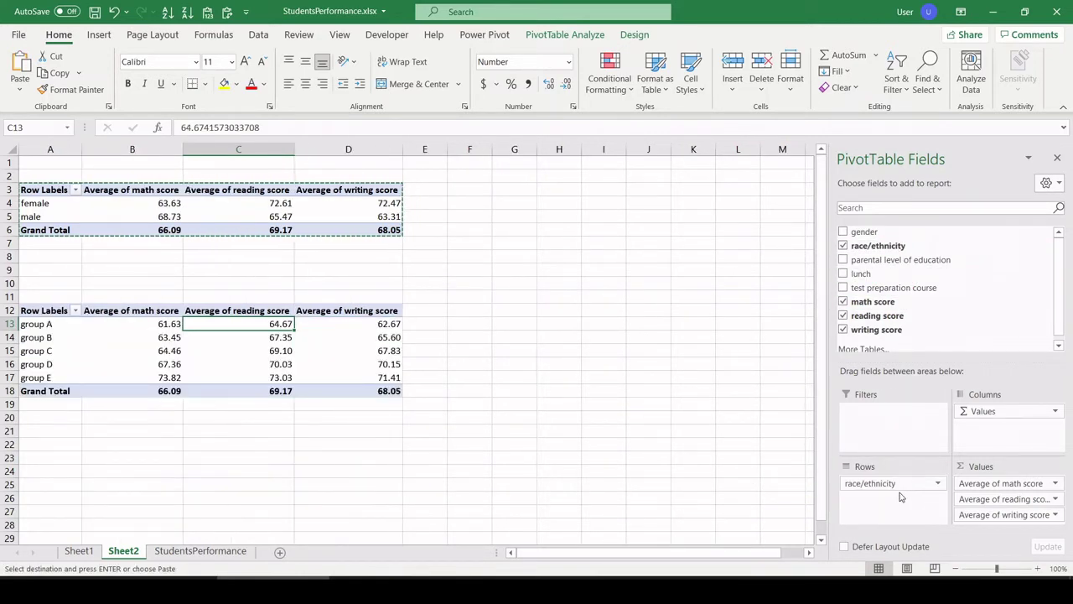
Step: Review groups A to E and their math averages in the new pivot
{"action": "left_click", "coordinate": [52, 325]}
{"action": "left_click", "coordinate": [55, 340]}
{"action": "left_click", "coordinate": [56, 352]}
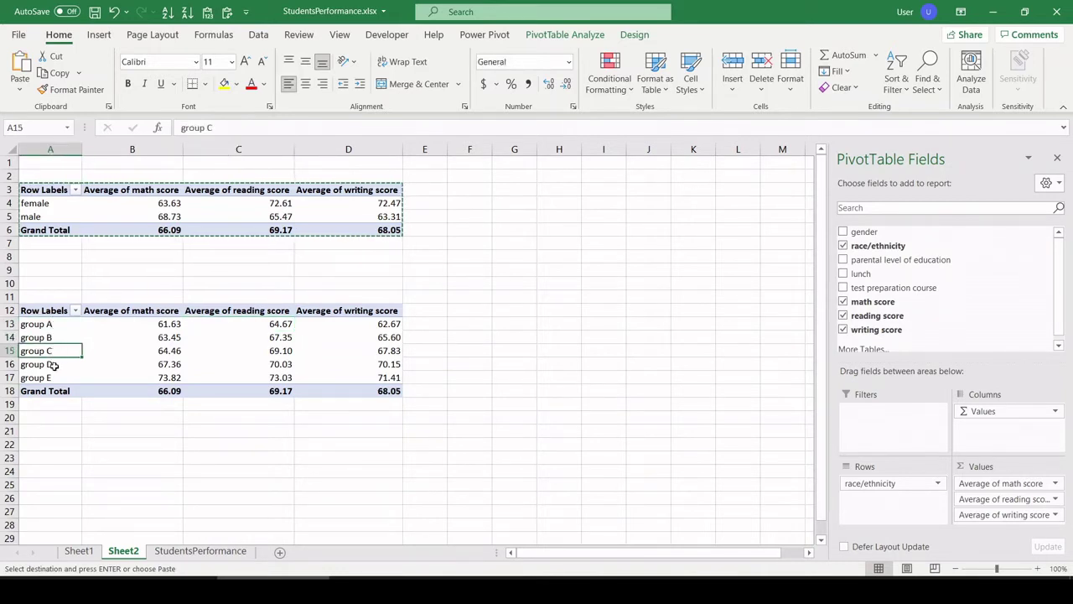
{"action": "left_click", "coordinate": [52, 364]}
{"action": "left_click", "coordinate": [52, 377]}
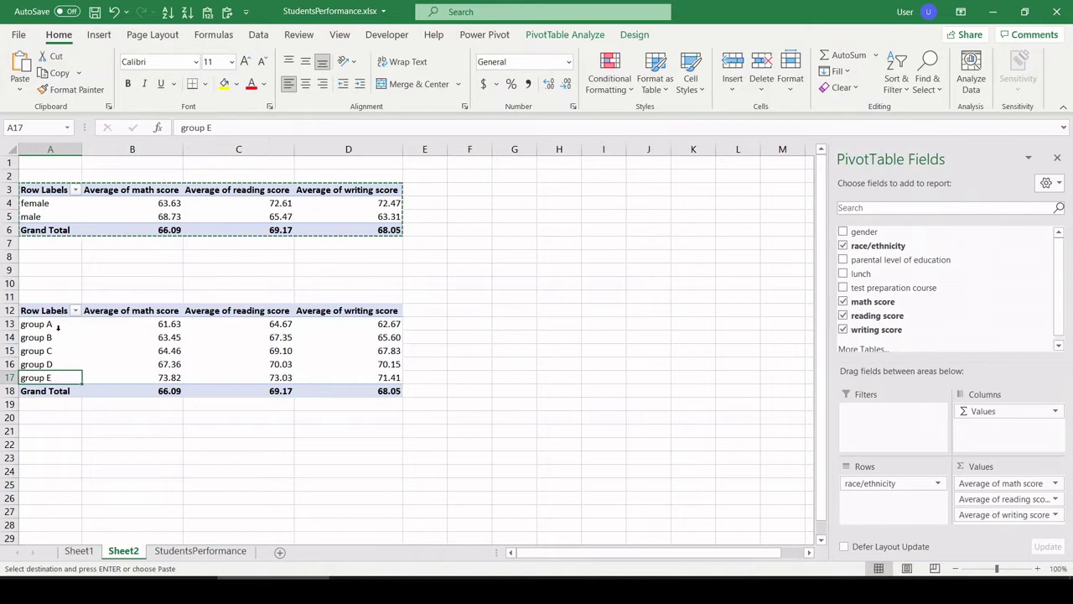
{"action": "left_click", "coordinate": [172, 325]}
{"action": "left_click", "coordinate": [176, 351]}
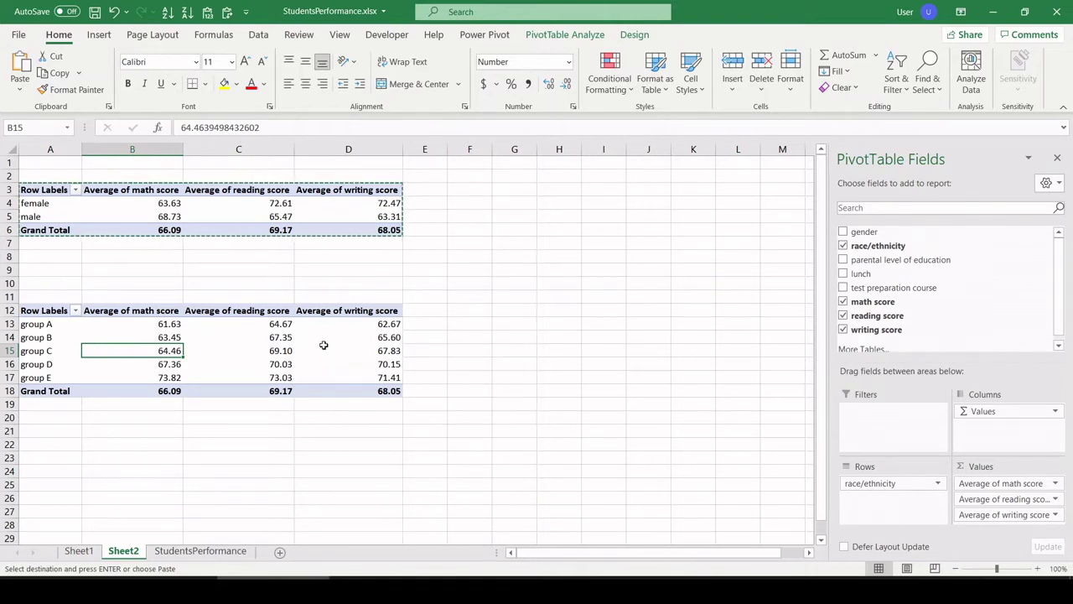
Step: Insert a clustered column PivotChart of group averages, reposition and enlarge it, then open Select Data
{"action": "left_click", "coordinate": [99, 34]}
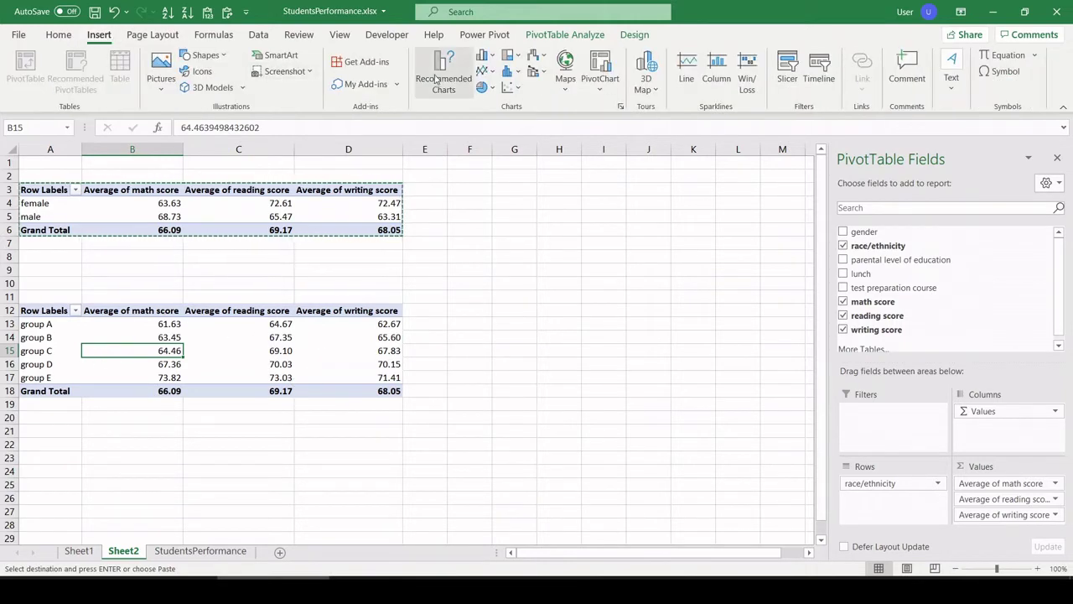
{"action": "left_click", "coordinate": [478, 52]}
{"action": "left_click", "coordinate": [487, 102]}
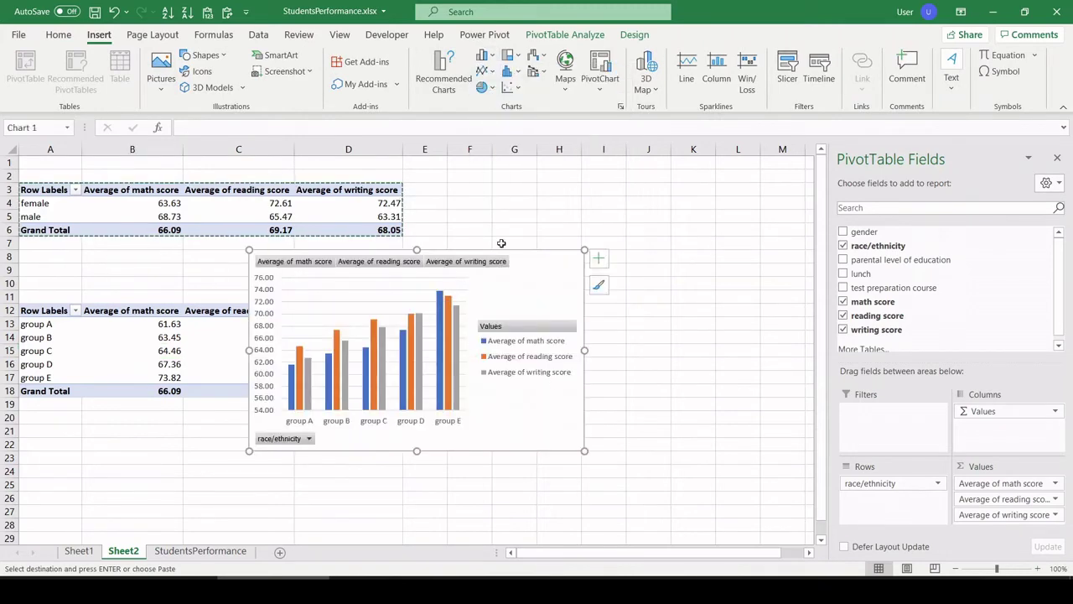
{"action": "left_click_drag", "start_coordinate": [521, 266], "coordinate": [516, 201]}
{"action": "left_click", "coordinate": [579, 406]}
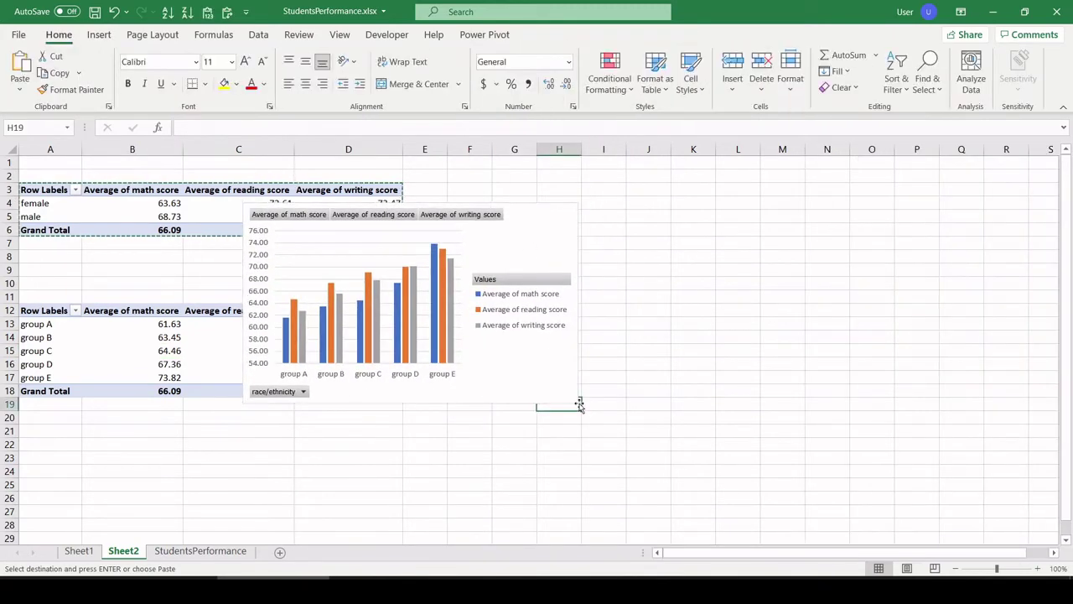
{"action": "left_click", "coordinate": [574, 402]}
{"action": "left_click_drag", "start_coordinate": [577, 404], "coordinate": [635, 449]}
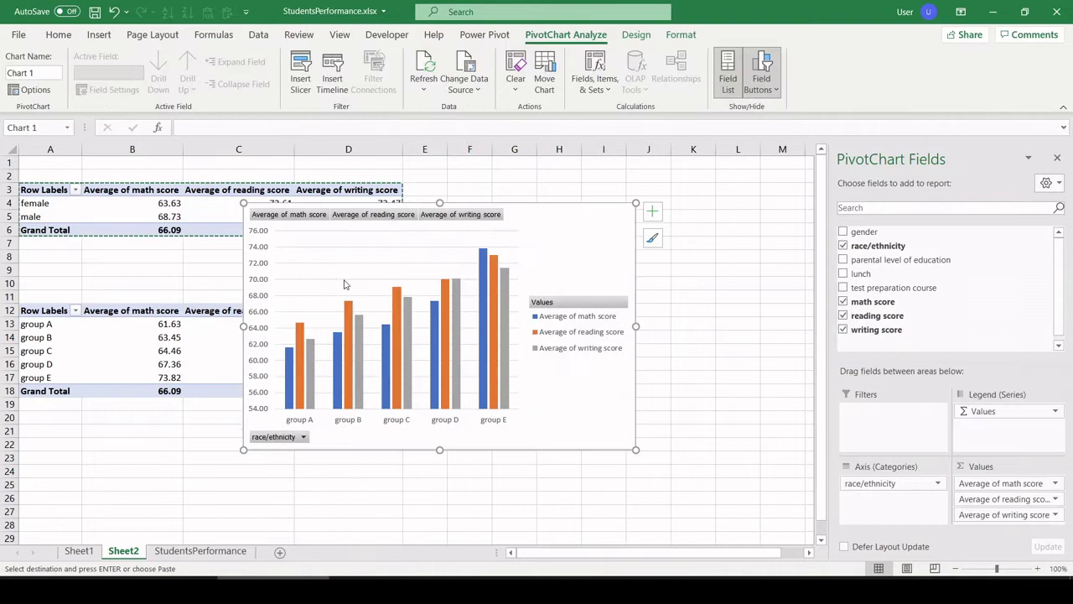
{"action": "right_click", "coordinate": [370, 278]}
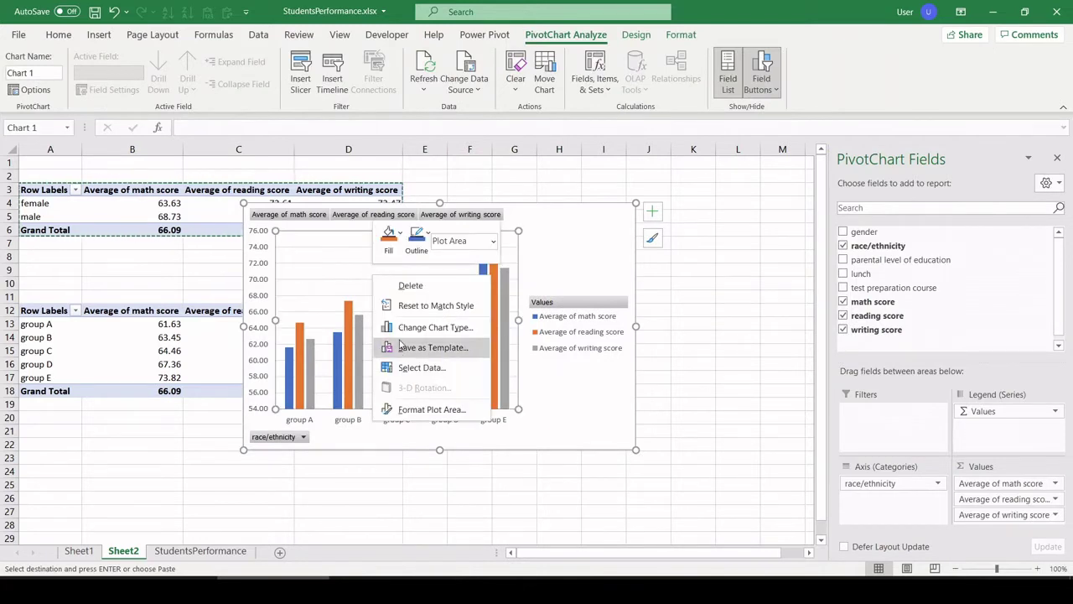
{"action": "left_click", "coordinate": [402, 370]}
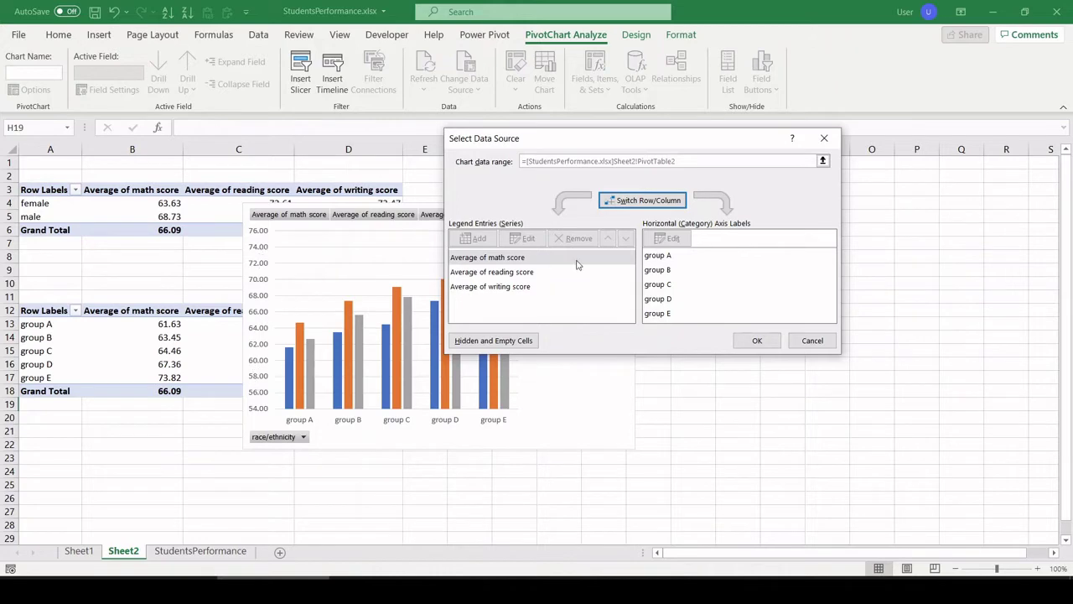
Step: Switch rows and columns so groups A–E become series, and place the legend at Bottom
{"action": "left_click", "coordinate": [647, 196]}
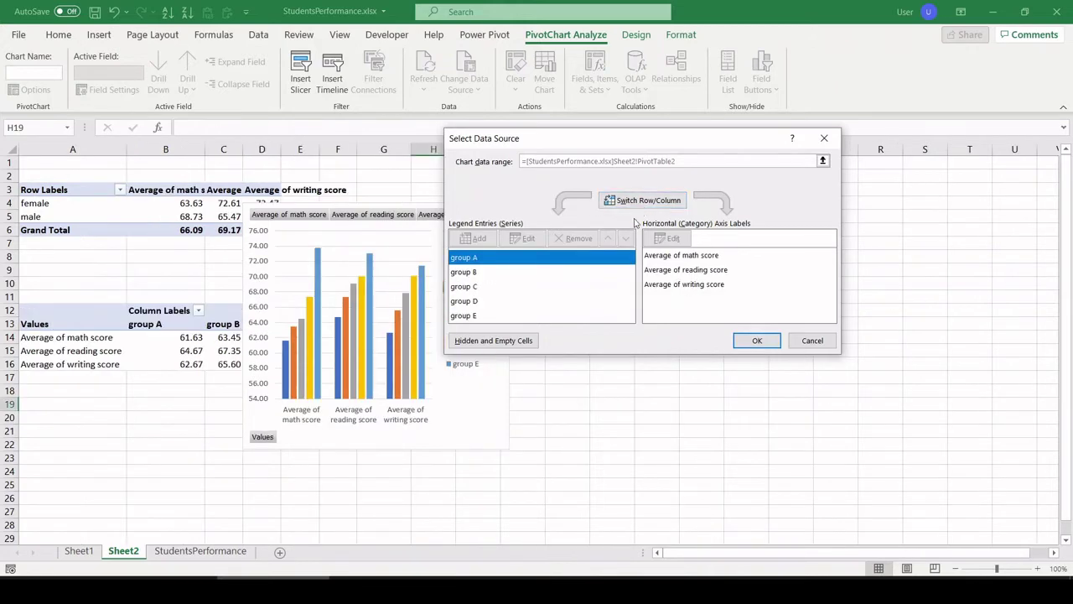
{"action": "left_click", "coordinate": [756, 342]}
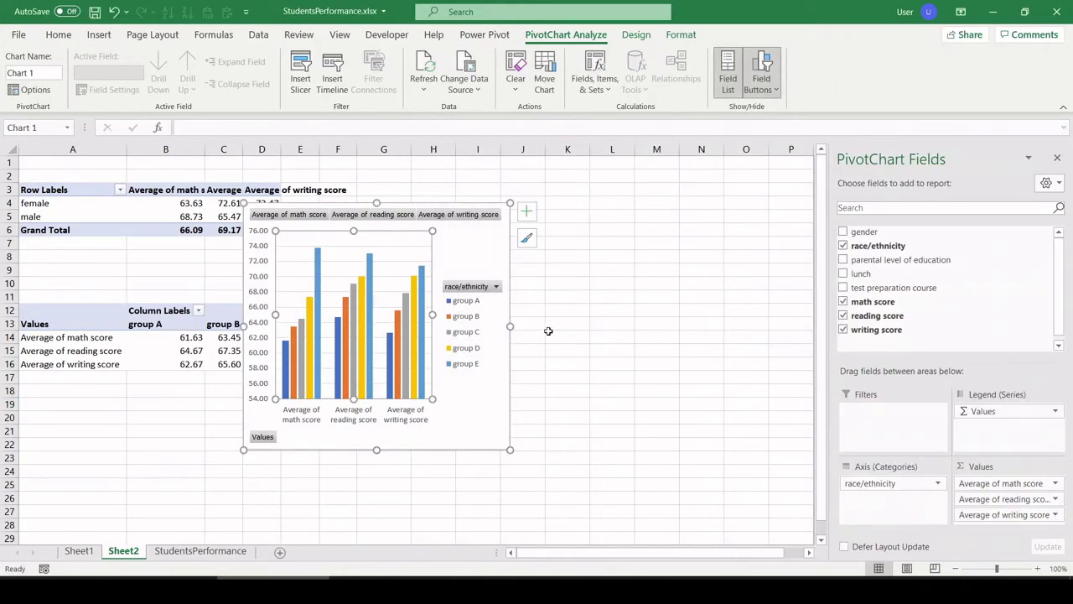
{"action": "right_click", "coordinate": [476, 333]}
{"action": "right_click", "coordinate": [467, 337]}
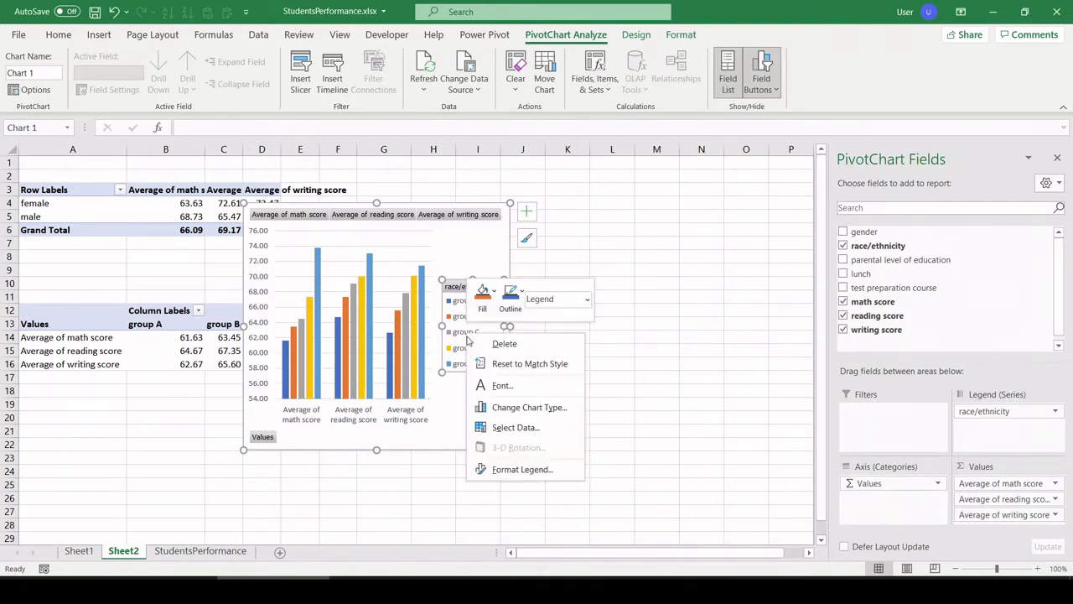
{"action": "left_click", "coordinate": [500, 470]}
{"action": "left_click", "coordinate": [902, 288]}
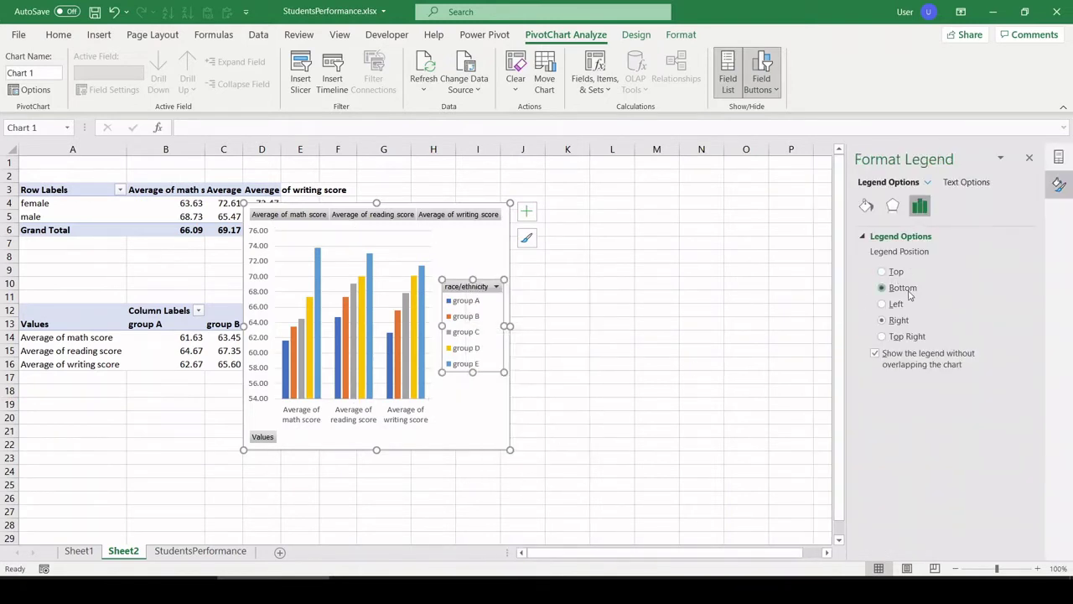
Step: Enlarge the race/ethnicity chart and shift it slightly lower
{"action": "left_click_drag", "start_coordinate": [509, 450], "coordinate": [731, 503]}
{"action": "left_click_drag", "start_coordinate": [625, 218], "coordinate": [626, 238]}
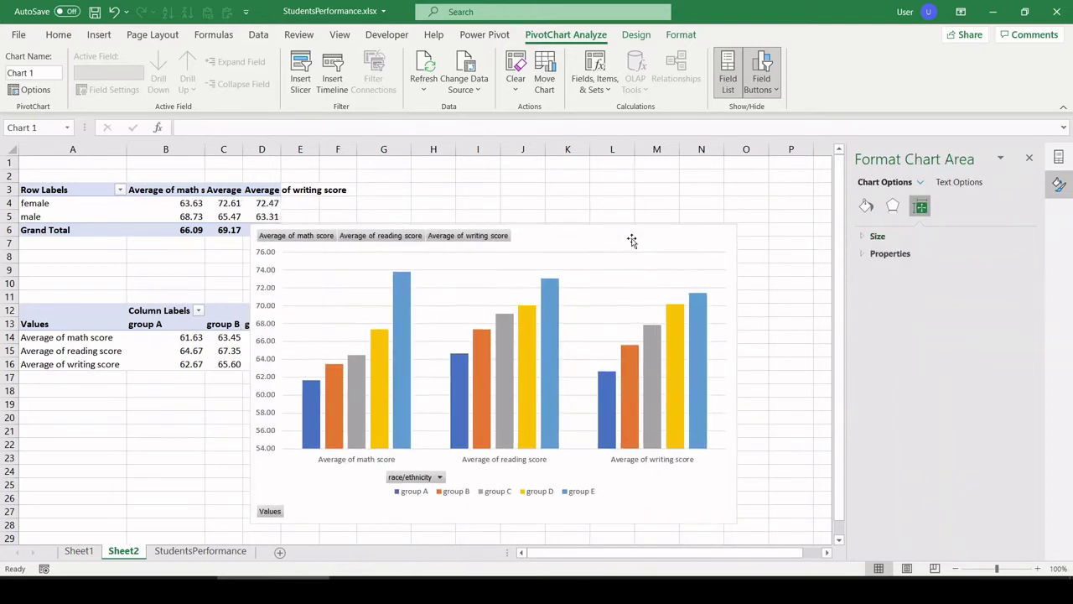
{"action": "left_click", "coordinate": [194, 467]}
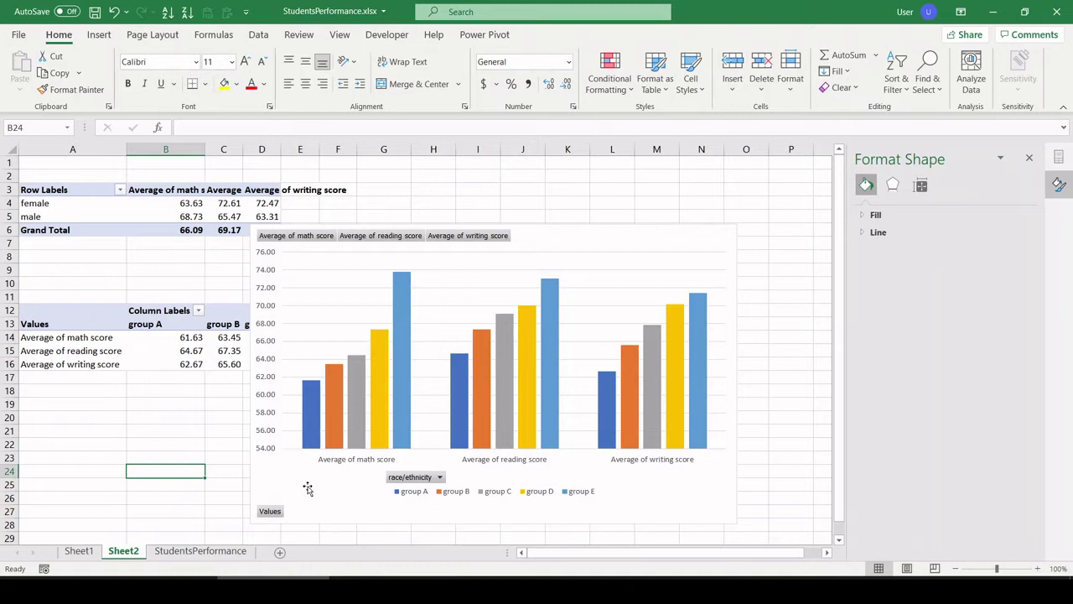
Step: Move the chart right of the tables and copy pivot A12:G16 to A21
{"action": "left_click_drag", "start_coordinate": [304, 482], "coordinate": [354, 470]}
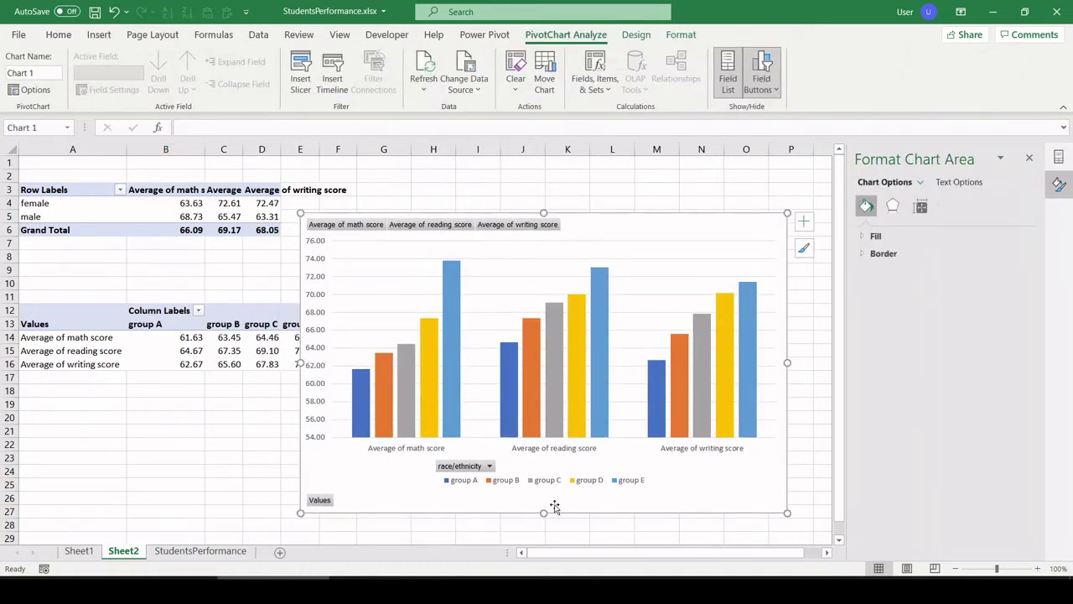
{"action": "left_click_drag", "start_coordinate": [367, 480], "coordinate": [582, 457]}
{"action": "left_click_drag", "start_coordinate": [71, 315], "coordinate": [360, 373]}
{"action": "key", "text": "ctrl+c"}
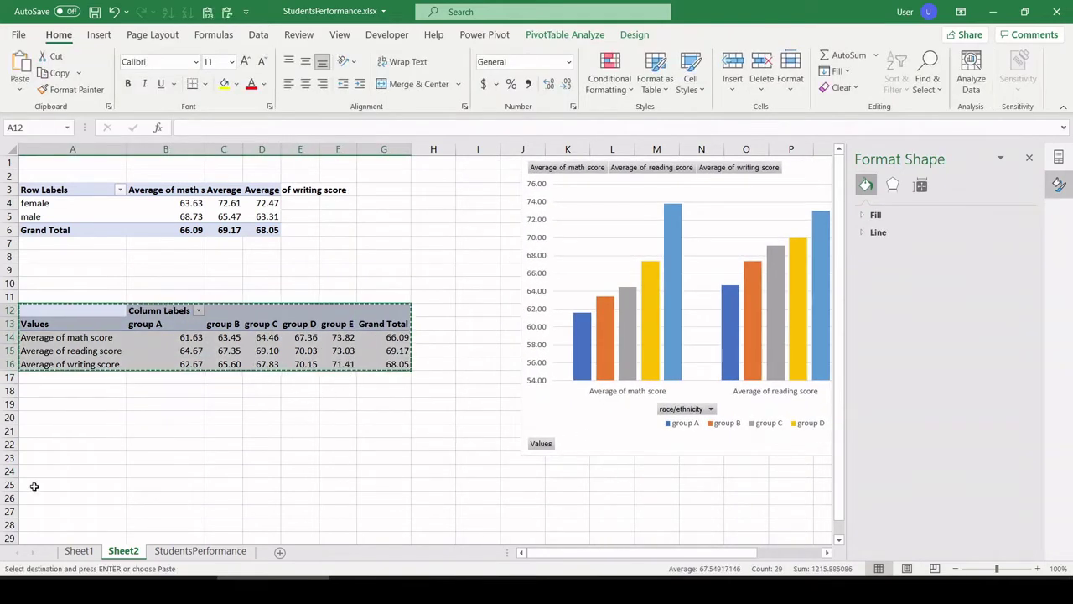
{"action": "left_click", "coordinate": [66, 434]}
{"action": "key", "text": "ctrl+v"}
Step: In the copy, replace race/ethnicity with parental level of education and put Values in Columns
{"action": "left_click_drag", "start_coordinate": [67, 458], "coordinate": [69, 484]}
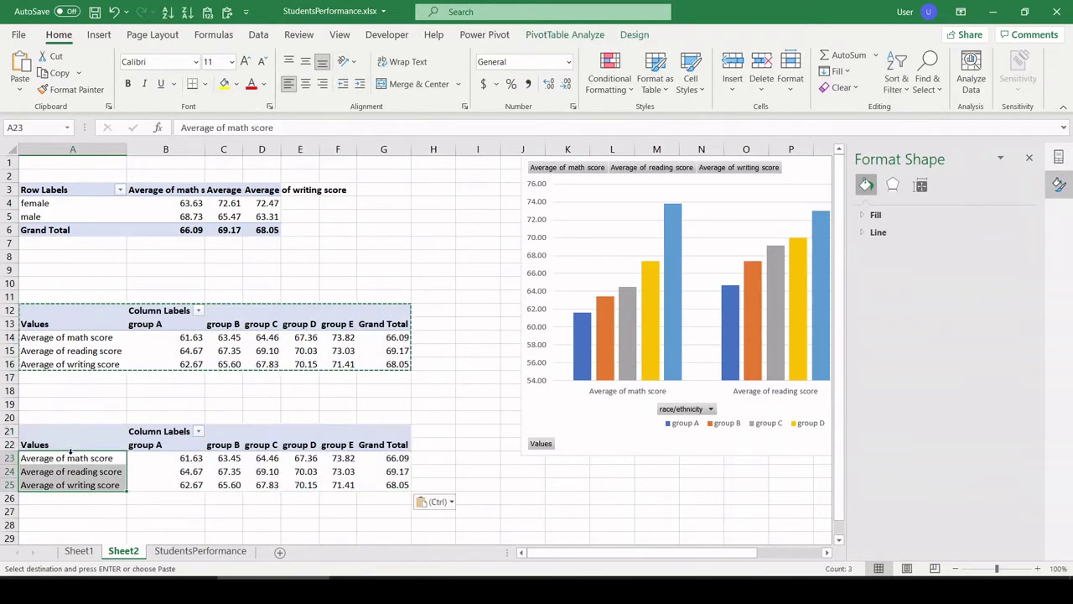
{"action": "left_click", "coordinate": [1030, 157]}
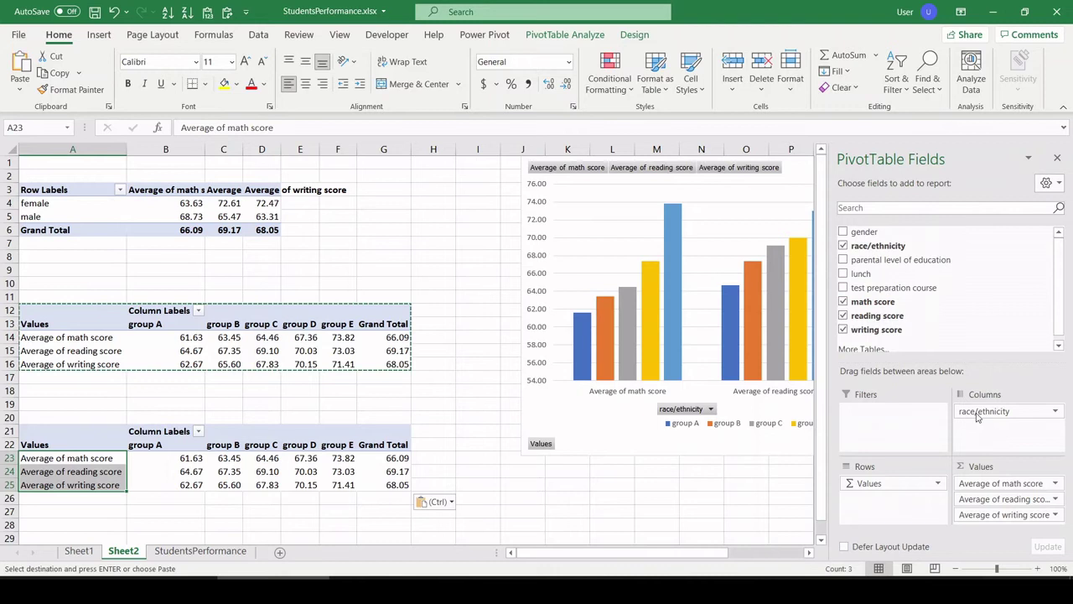
{"action": "left_click_drag", "start_coordinate": [988, 410], "coordinate": [687, 519]}
{"action": "left_click_drag", "start_coordinate": [901, 260], "coordinate": [964, 429]}
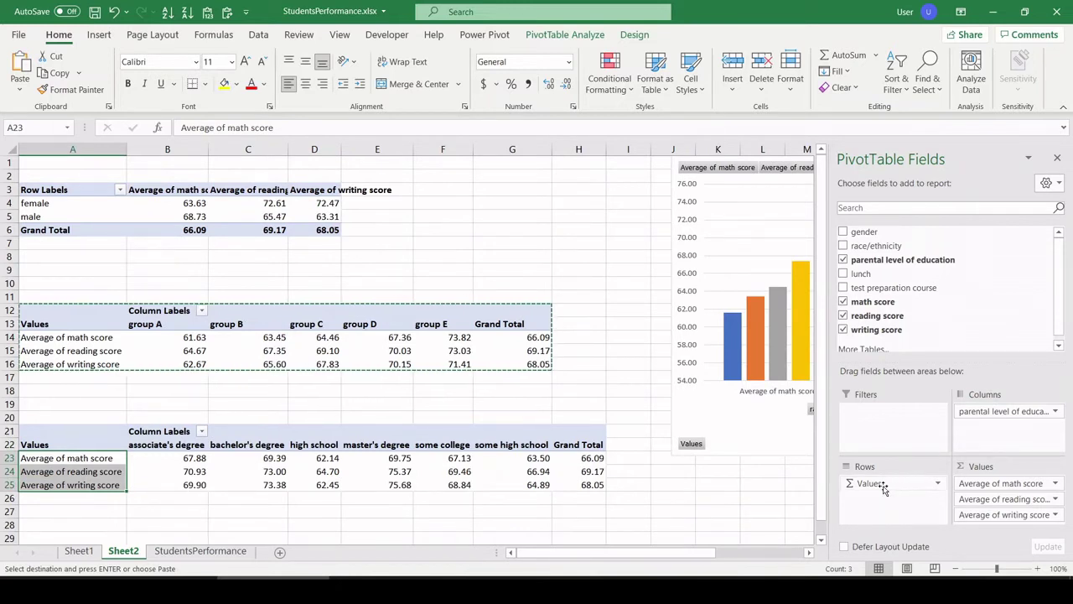
{"action": "mouse_move", "coordinate": [885, 483]}
{"action": "left_mouse_down"}
{"action": "mouse_move", "coordinate": [973, 473]}
{"action": "mouse_move", "coordinate": [1006, 450]}
{"action": "mouse_move", "coordinate": [997, 423]}
{"action": "mouse_move", "coordinate": [931, 441]}
{"action": "mouse_move", "coordinate": [907, 496]}
{"action": "mouse_move", "coordinate": [893, 484]}
{"action": "left_mouse_up"}
Step: Insert a clustered column PivotChart from the parental-education pivot and place it beside the table
{"action": "left_click", "coordinate": [624, 470]}
{"action": "scroll", "coordinate": [479, 408], "scroll_direction": "down", "scroll_amount": 3}
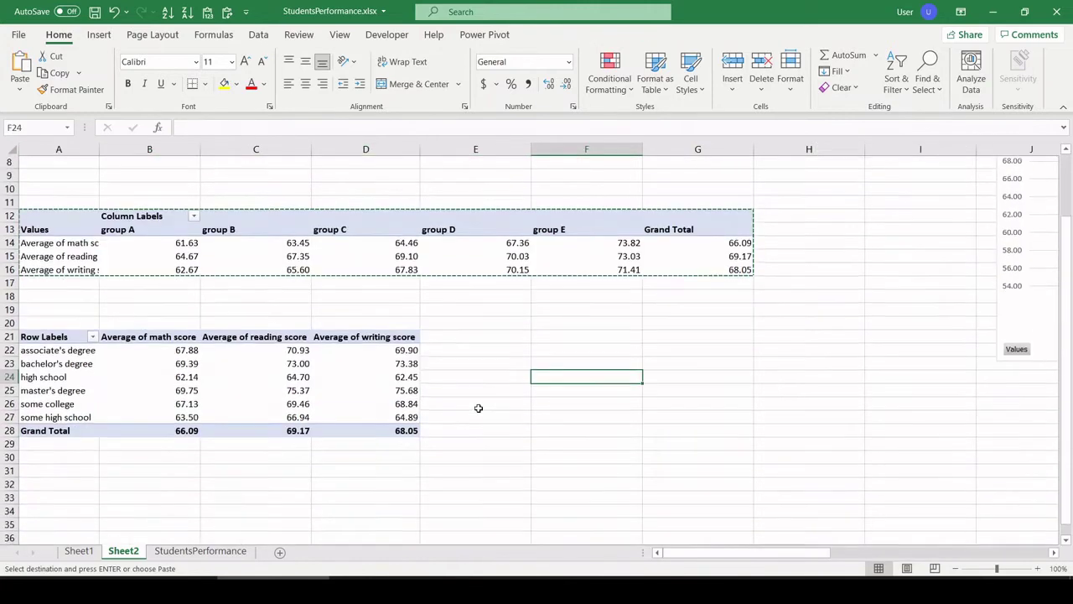
{"action": "scroll", "coordinate": [155, 321], "scroll_direction": "down", "scroll_amount": 2}
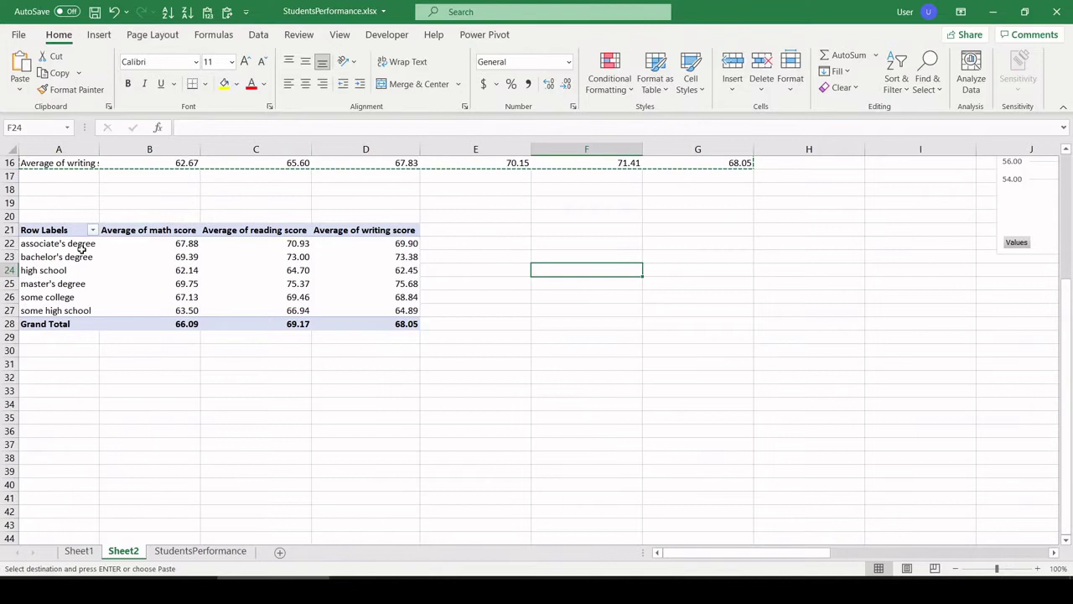
{"action": "left_click", "coordinate": [157, 268]}
{"action": "left_click", "coordinate": [99, 34]}
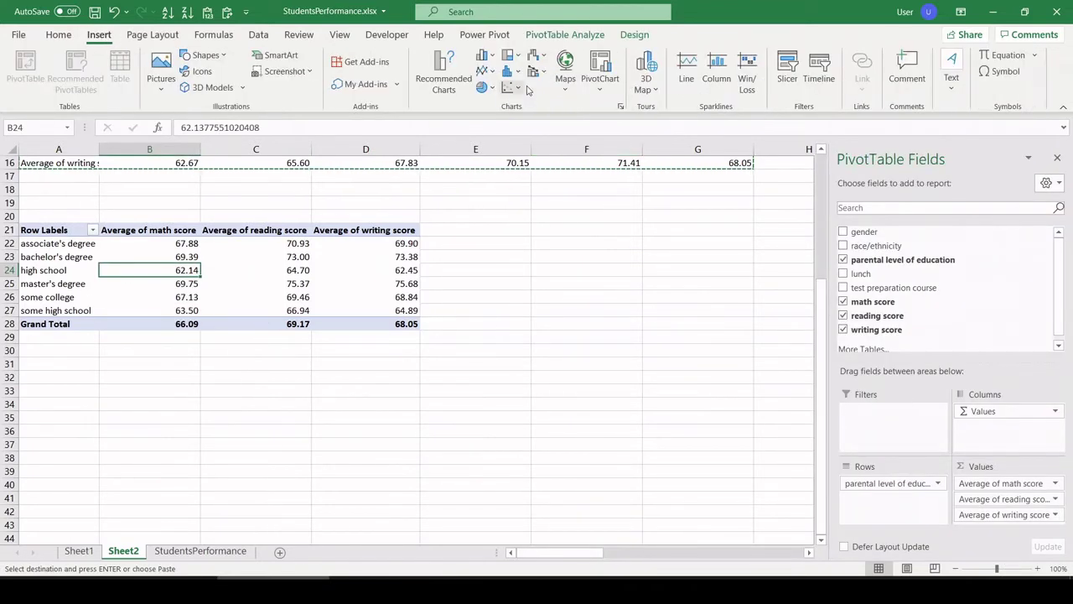
{"action": "left_click", "coordinate": [483, 57]}
{"action": "left_click", "coordinate": [489, 102]}
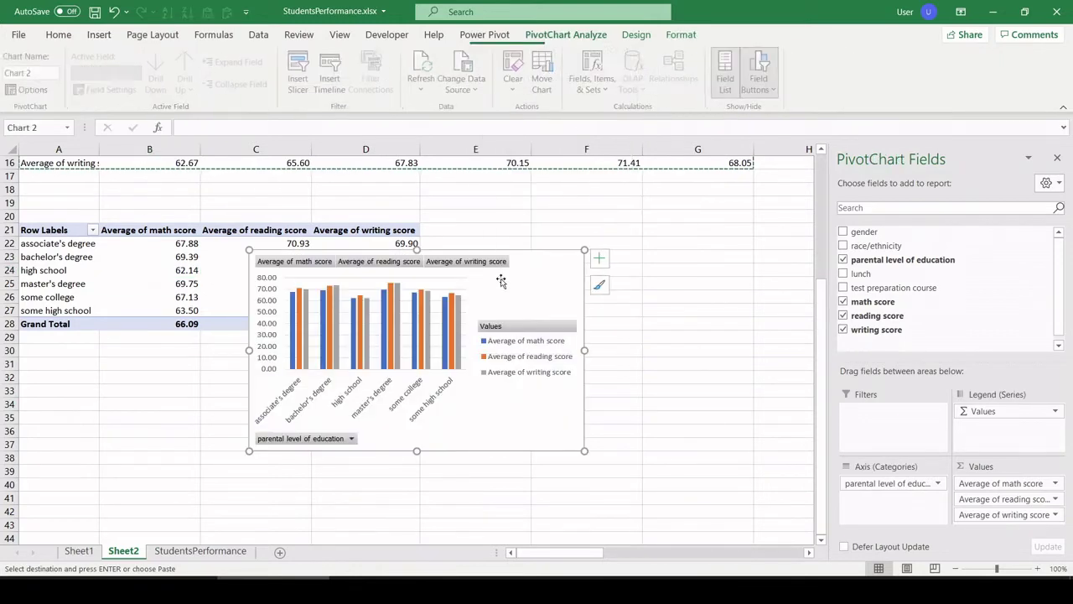
{"action": "left_click_drag", "start_coordinate": [587, 447], "coordinate": [713, 443]}
{"action": "right_click", "coordinate": [659, 335]}
{"action": "left_click", "coordinate": [713, 467]}
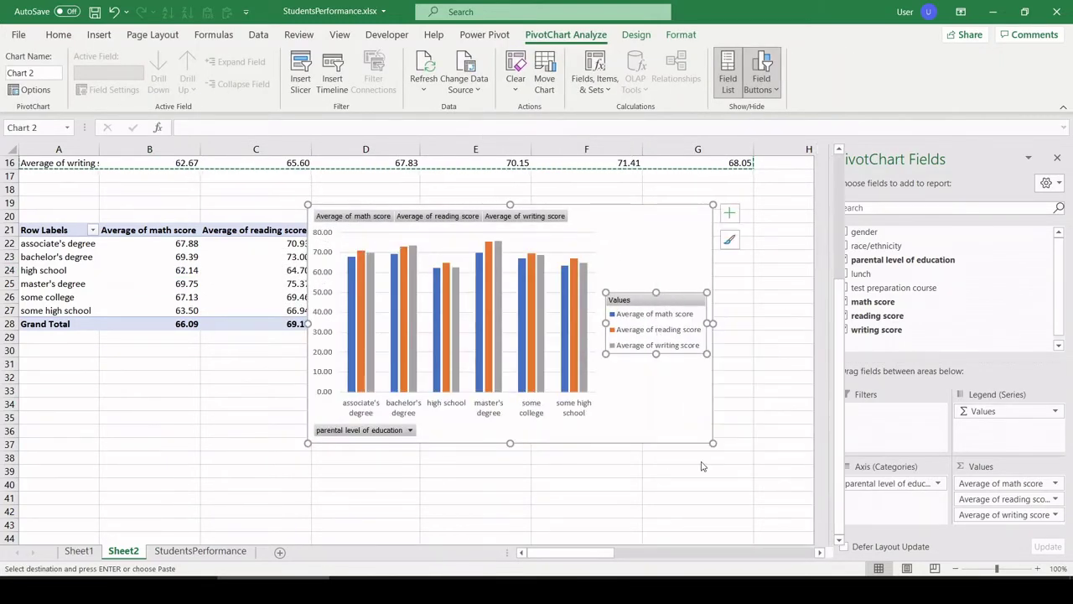
Step: Set the education chart's legend position to Bottom
{"action": "left_click", "coordinate": [903, 291]}
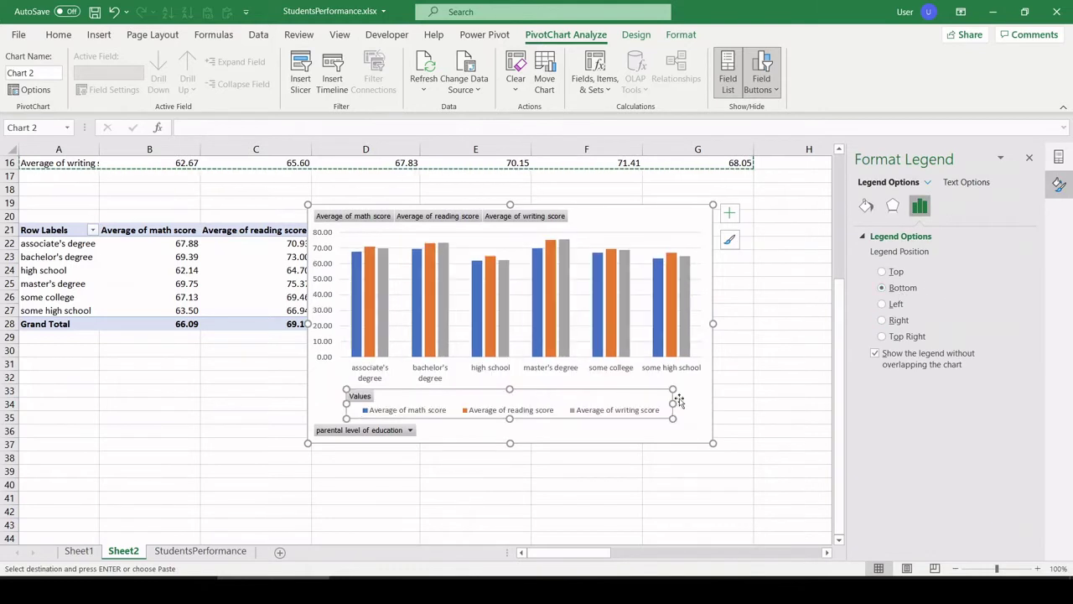
{"action": "left_click", "coordinate": [620, 525]}
{"action": "right_click", "coordinate": [498, 244]}
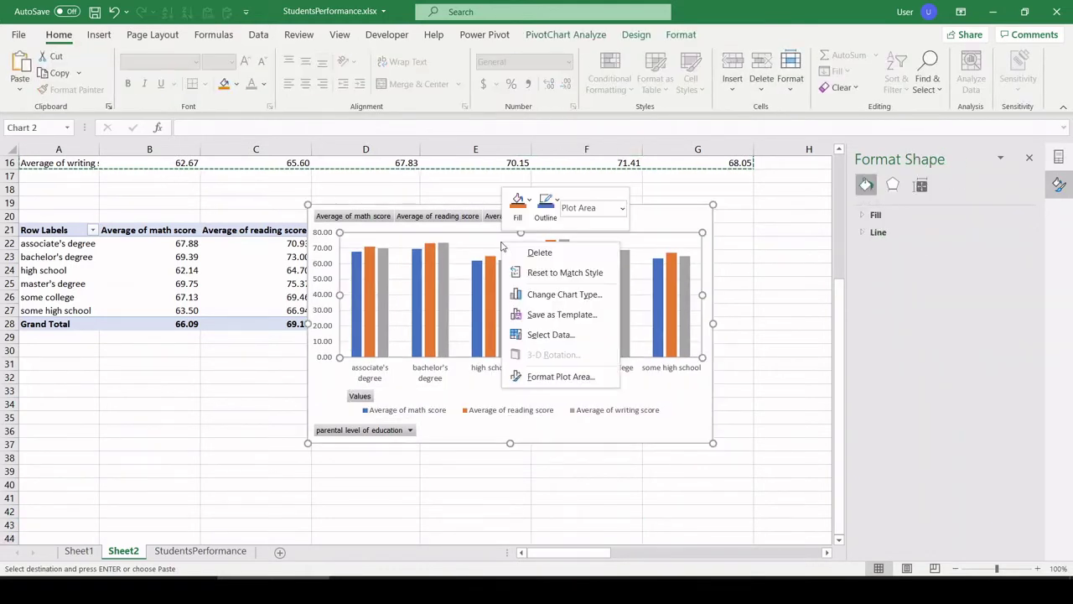
{"action": "key", "text": "Escape"}
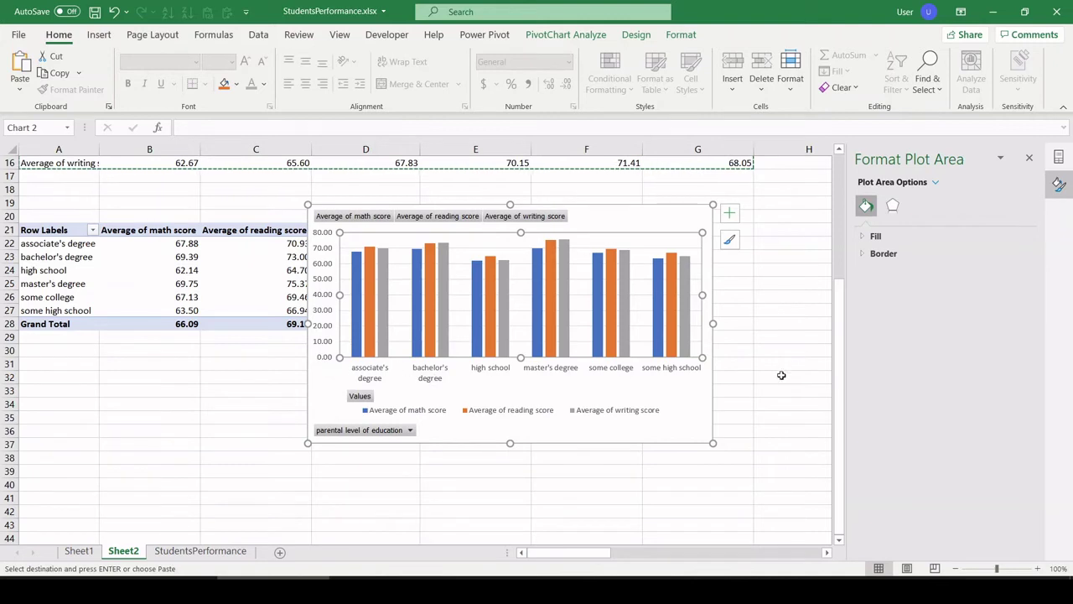
Step: Switch rows and columns so the six education levels become series, then enlarge the chart
{"action": "right_click", "coordinate": [648, 243]}
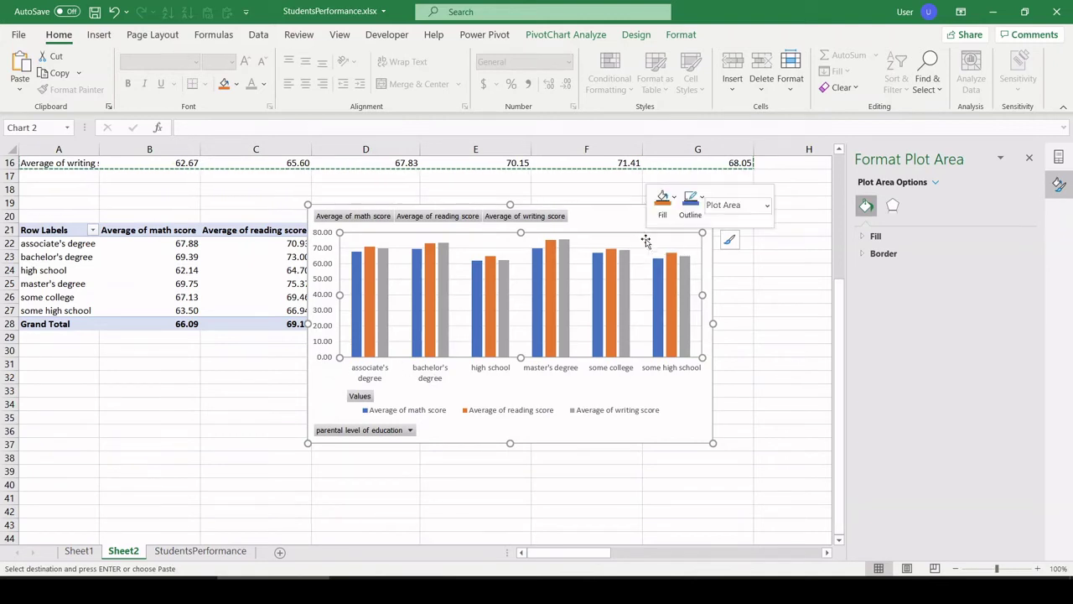
{"action": "left_click", "coordinate": [700, 332]}
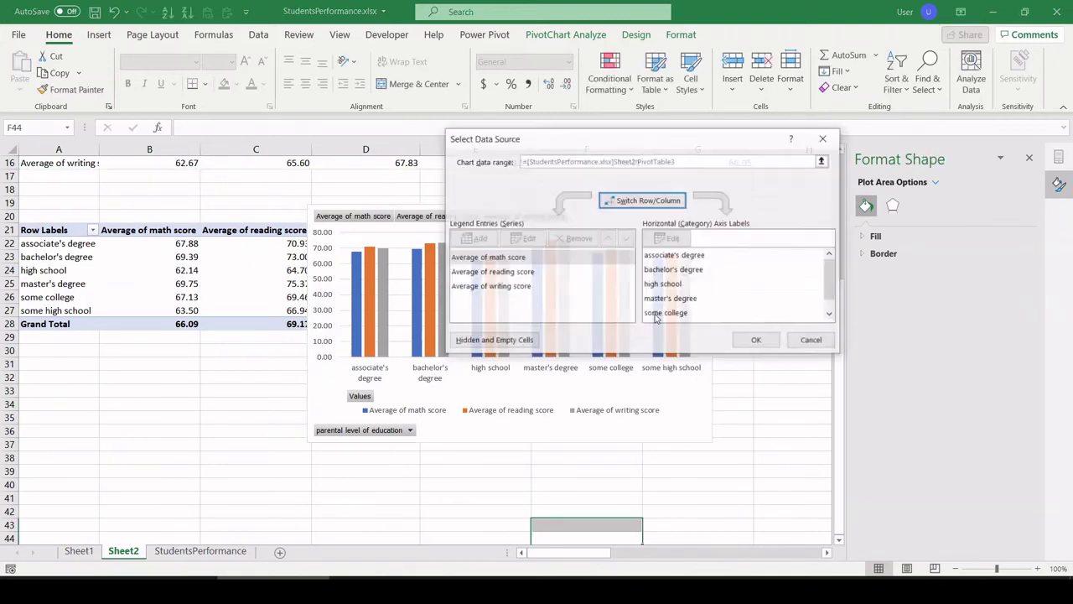
{"action": "left_click", "coordinate": [627, 202]}
{"action": "left_click", "coordinate": [755, 340]}
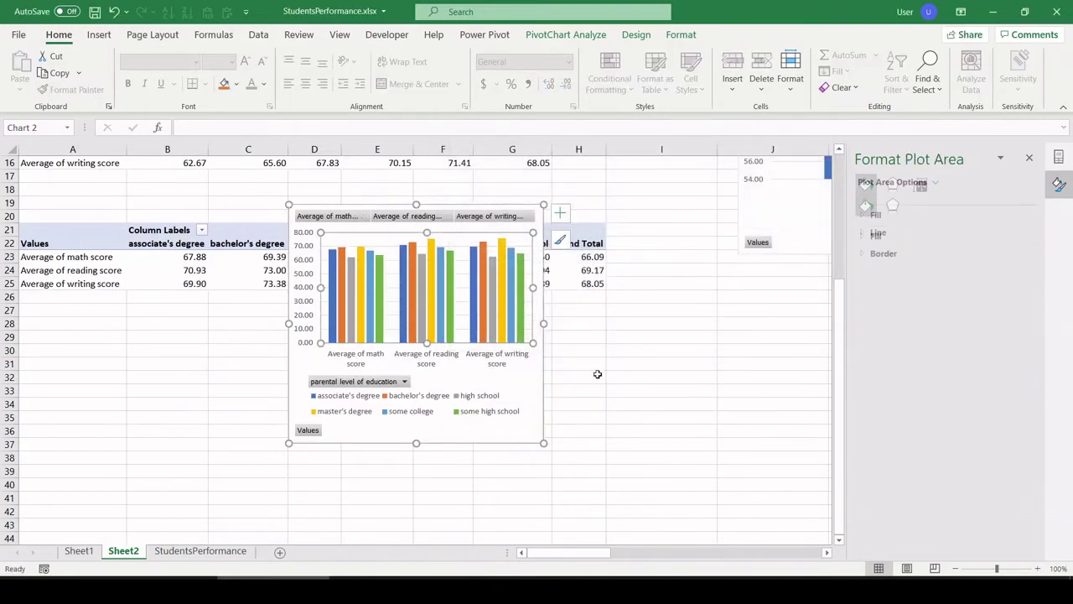
{"action": "left_click_drag", "start_coordinate": [541, 437], "coordinate": [766, 475]}
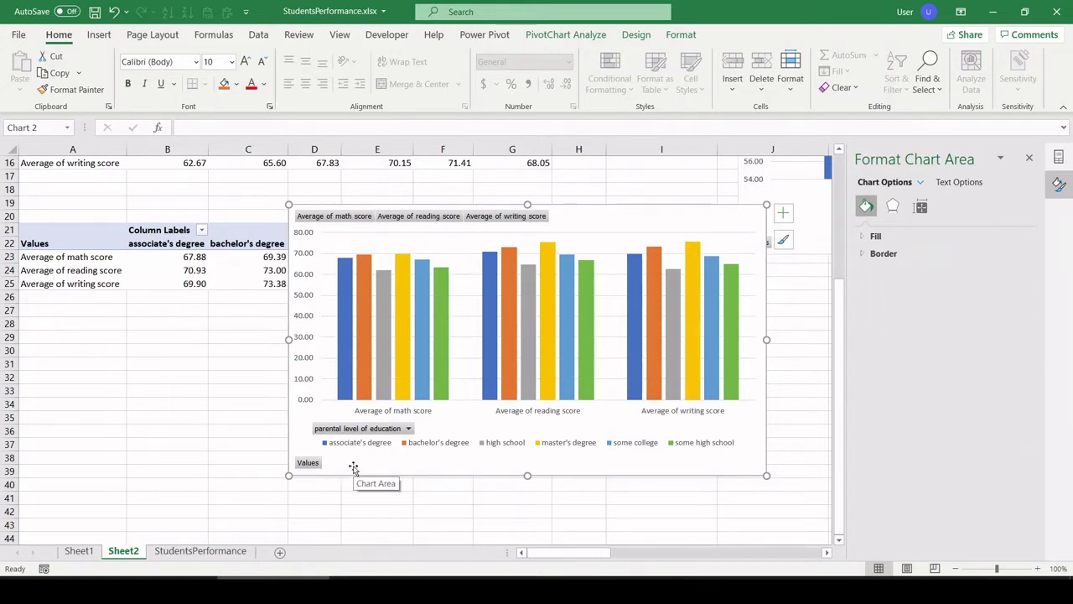
Step: Move the chart below the pivot table and put some high school, then high school, first
{"action": "left_click_drag", "start_coordinate": [359, 461], "coordinate": [347, 511]}
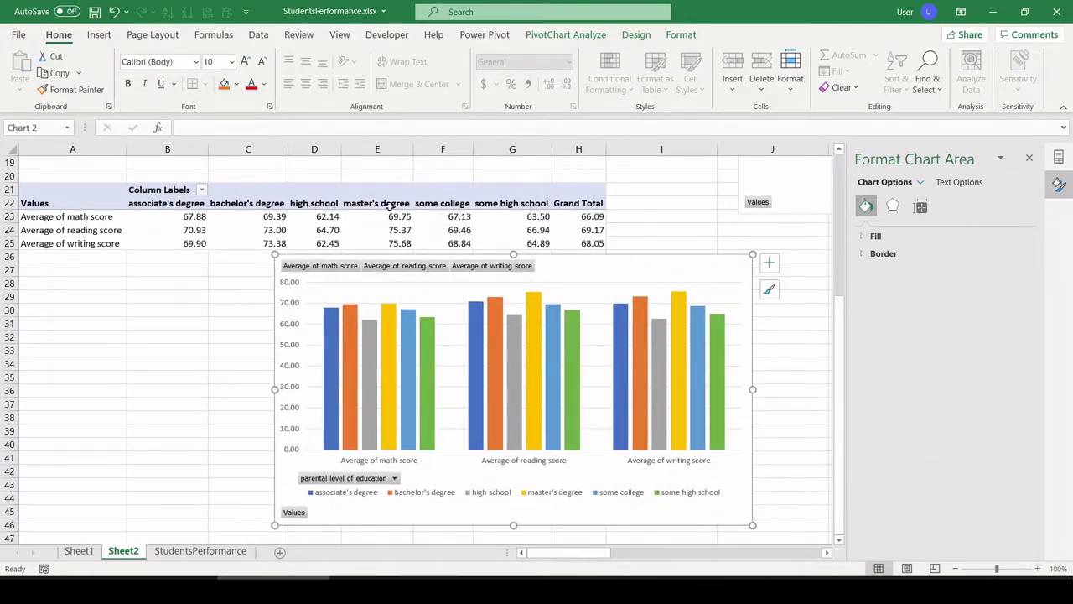
{"action": "left_click", "coordinate": [529, 203]}
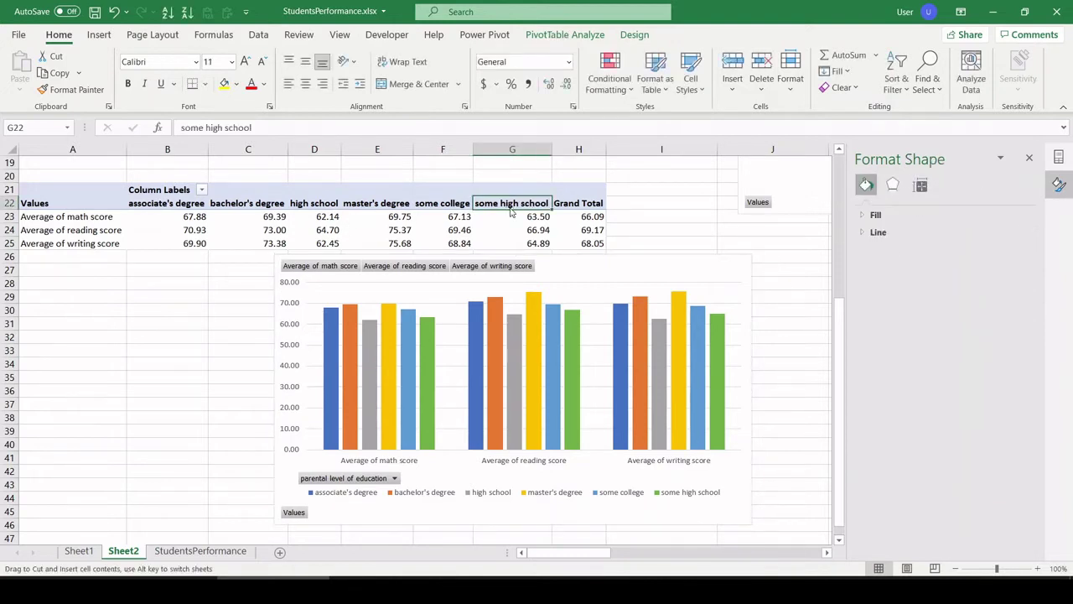
{"action": "left_click_drag", "start_coordinate": [511, 211], "coordinate": [144, 216]}
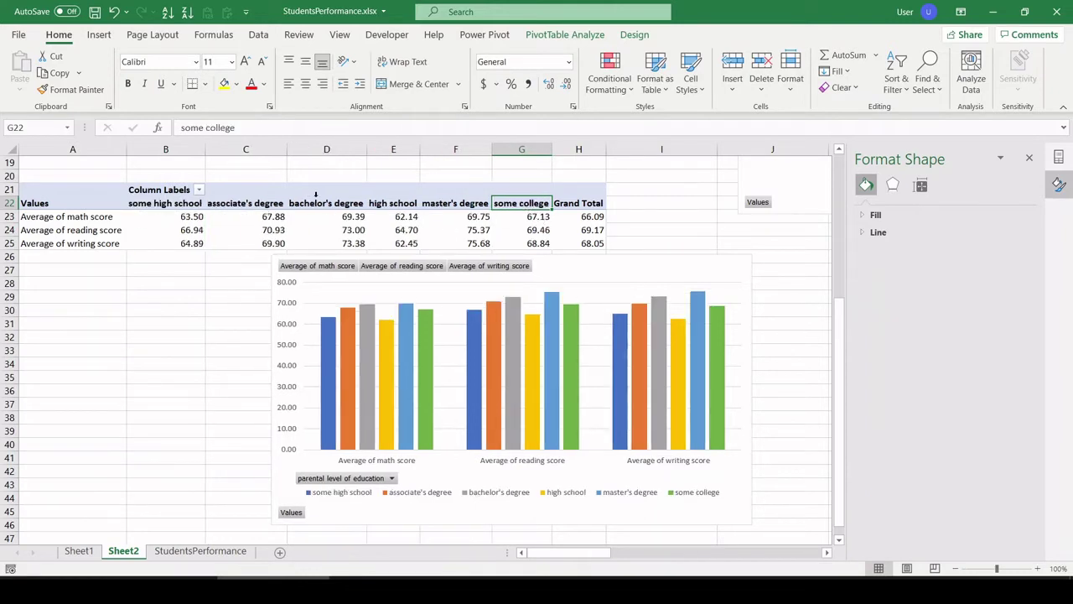
{"action": "left_click", "coordinate": [398, 203]}
{"action": "left_click_drag", "start_coordinate": [403, 209], "coordinate": [206, 209]}
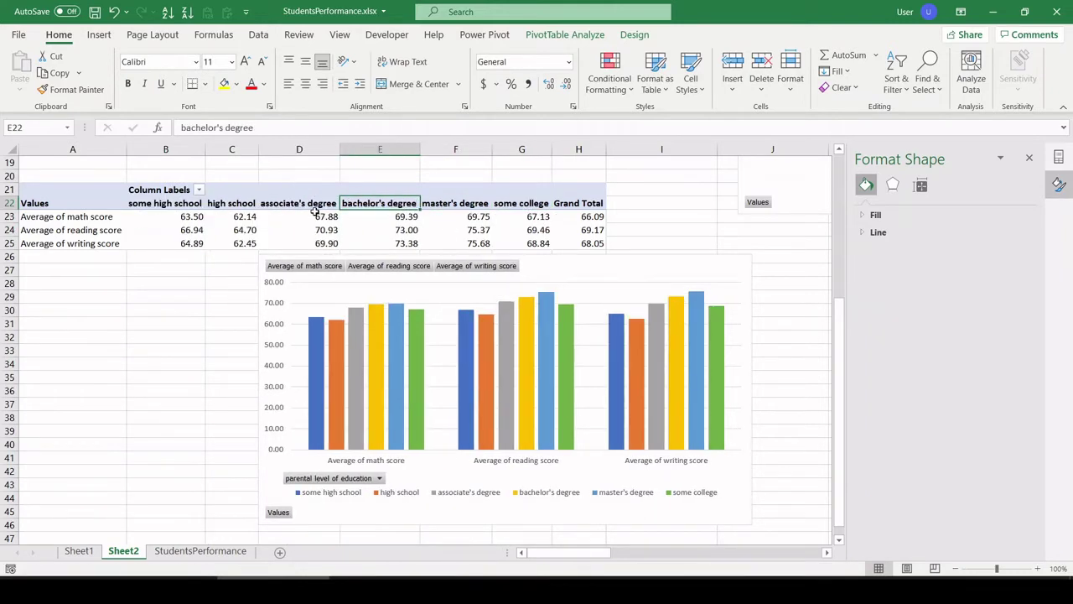
Step: Move some college after high school so the order ends with associate's, bachelor's, master's degree
{"action": "left_click", "coordinate": [503, 203]}
{"action": "left_click_drag", "start_coordinate": [511, 209], "coordinate": [303, 219]}
{"action": "left_click", "coordinate": [358, 203]}
{"action": "left_click", "coordinate": [438, 203]}
{"action": "left_click", "coordinate": [494, 197]}
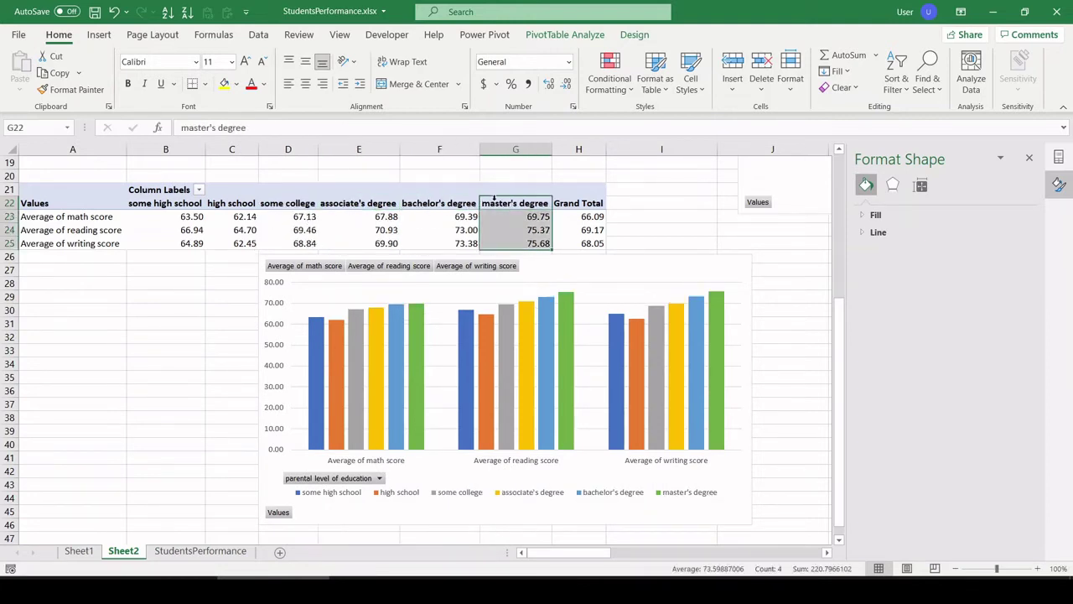
{"action": "left_click", "coordinate": [195, 325]}
{"action": "left_click_drag", "start_coordinate": [171, 205], "coordinate": [545, 206]}
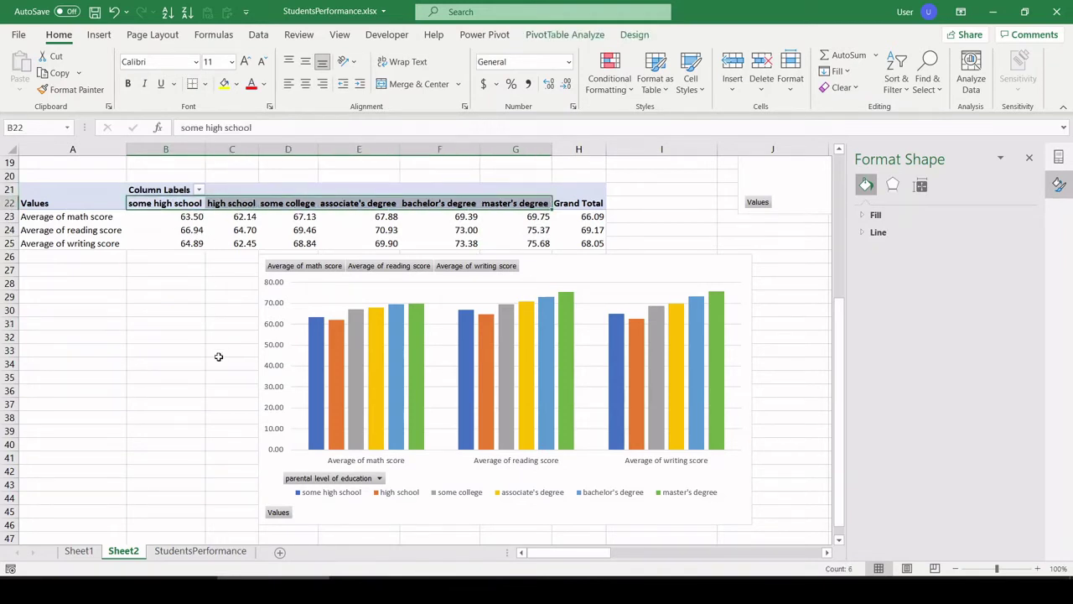
{"action": "scroll", "coordinate": [215, 357], "scroll_direction": "down", "scroll_amount": 1}
{"action": "left_click", "coordinate": [268, 437]}
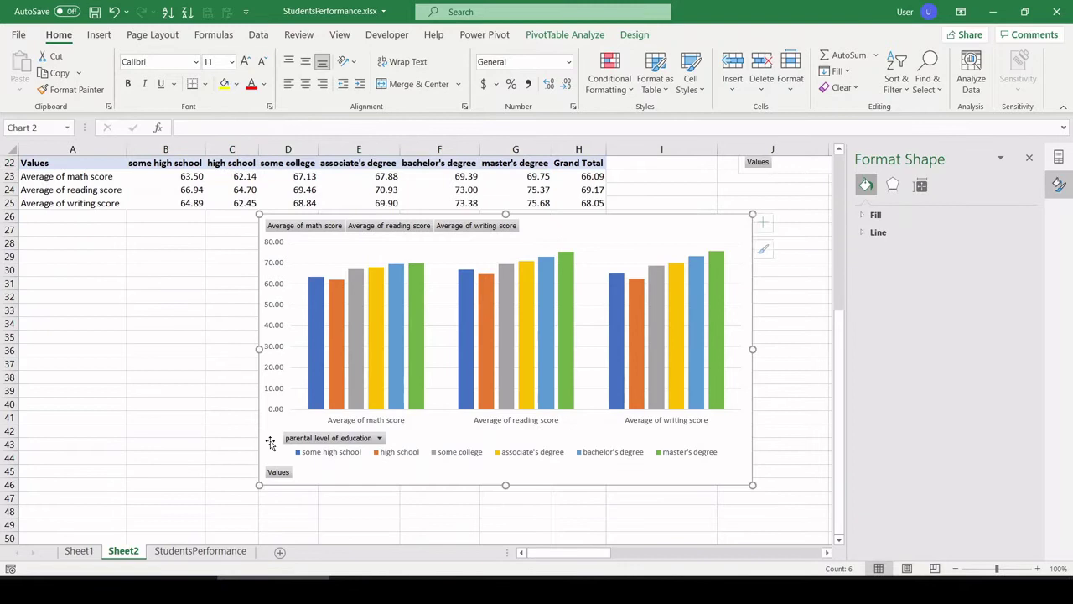
{"action": "left_click", "coordinate": [228, 437]}
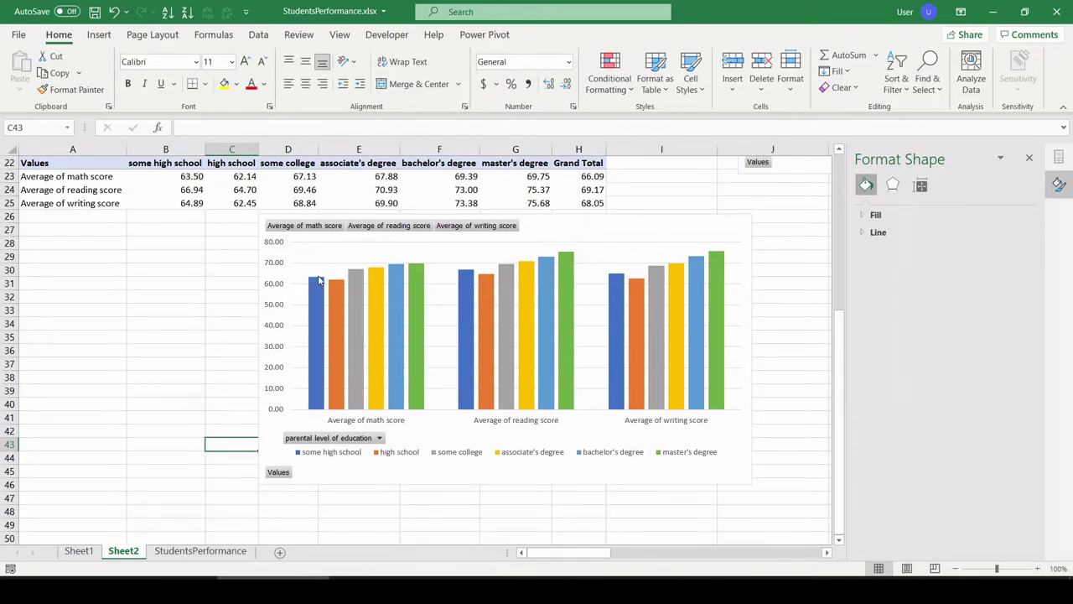
{"action": "mouse_move", "coordinate": [317, 286]}
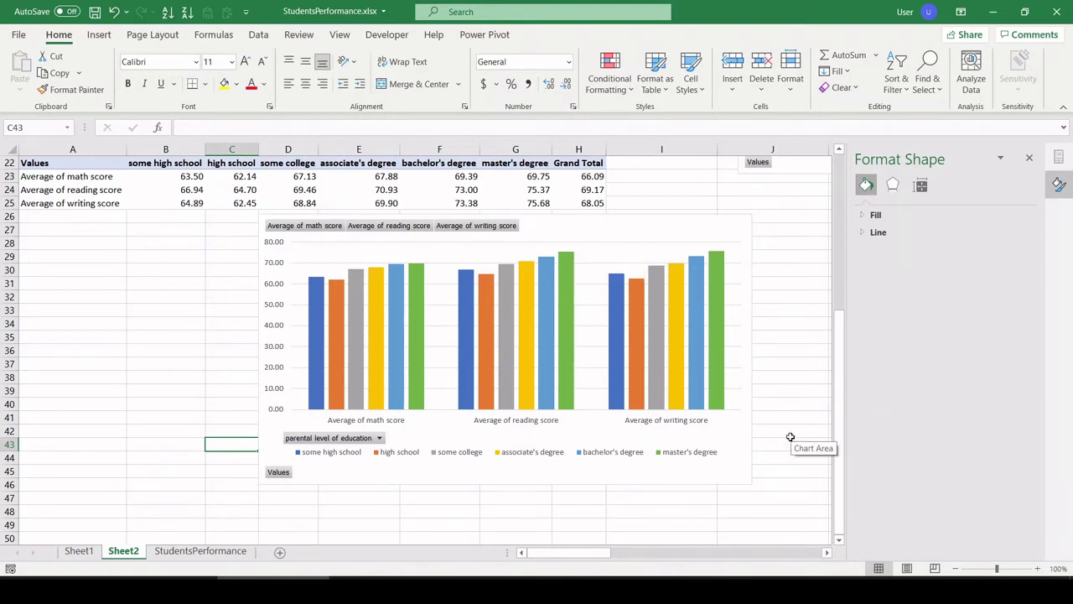
Step: Move the chart to the right and paste a copy of the education pivot table at row 33
{"action": "left_click_drag", "start_coordinate": [270, 443], "coordinate": [662, 385]}
{"action": "left_click", "coordinate": [232, 343]}
{"action": "scroll", "coordinate": [141, 303], "scroll_direction": "up", "scroll_amount": 2}
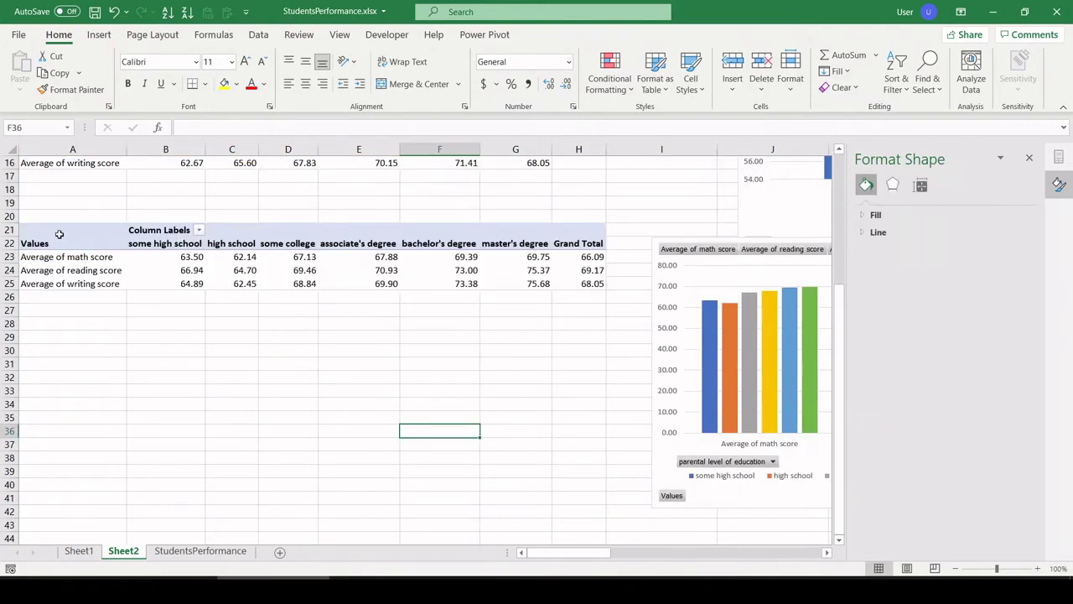
{"action": "left_click_drag", "start_coordinate": [59, 235], "coordinate": [578, 291]}
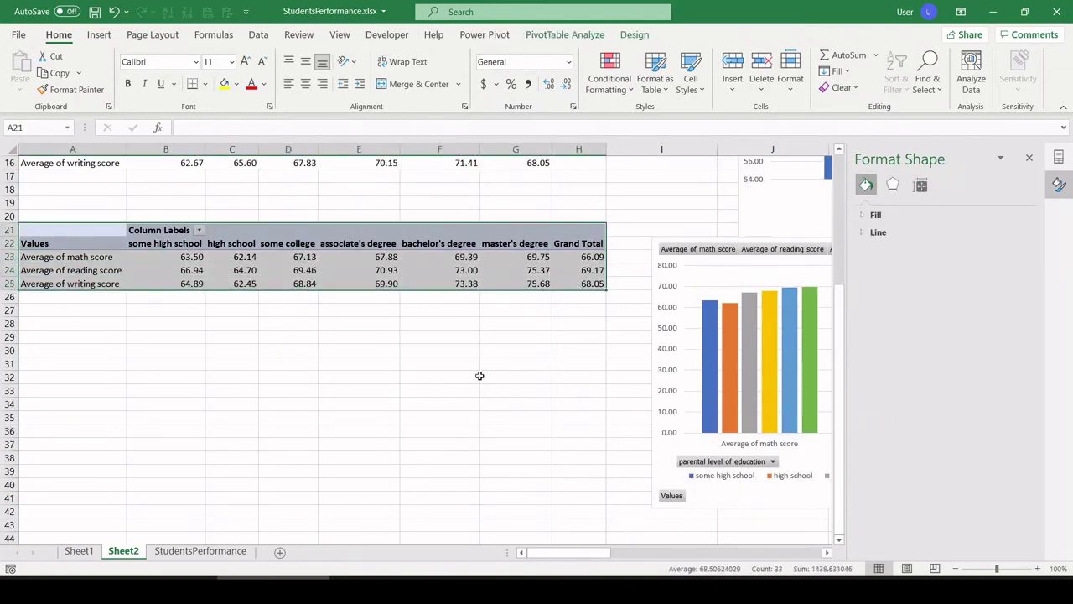
{"action": "key", "text": "ctrl+c"}
{"action": "left_click", "coordinate": [72, 391]}
{"action": "key", "text": "ctrl+v"}
Step: In the copy, drop parental level of education, put Values in Columns and lunch in Rows
{"action": "left_click", "coordinate": [186, 419]}
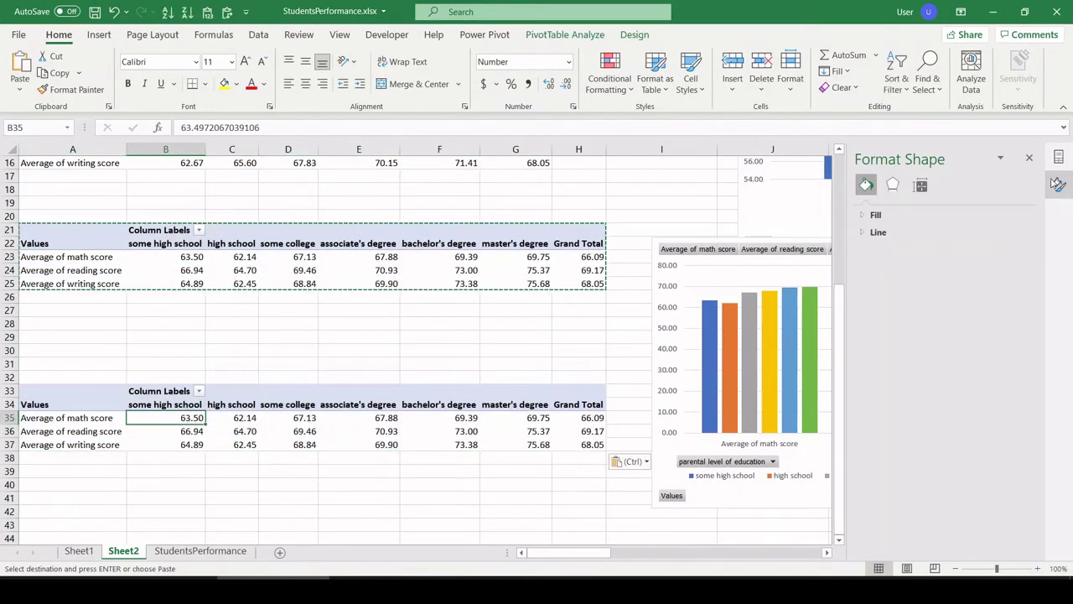
{"action": "left_click", "coordinate": [1029, 158]}
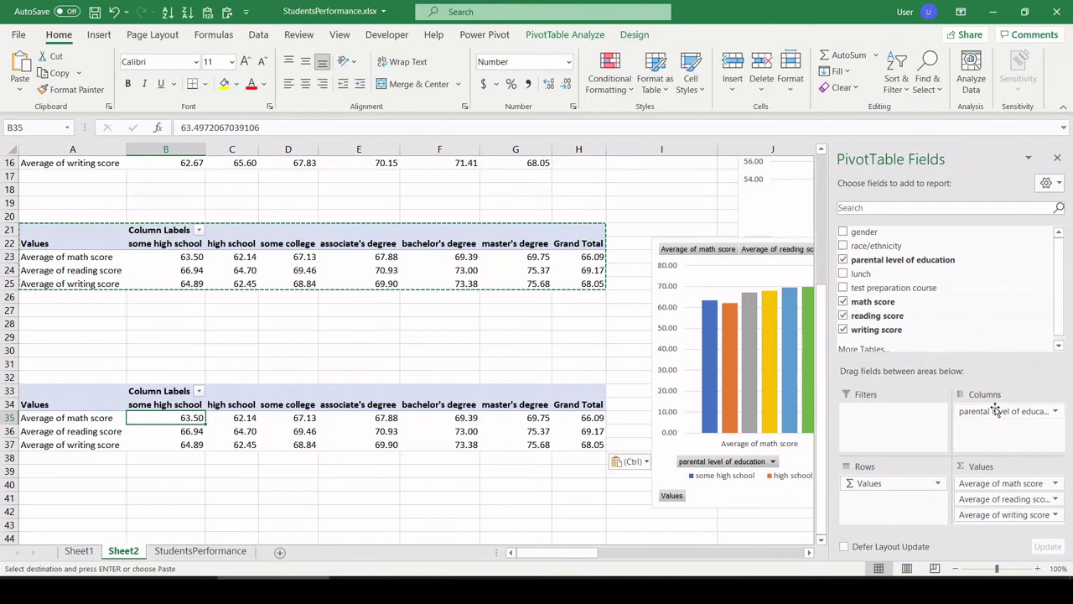
{"action": "left_click_drag", "start_coordinate": [995, 408], "coordinate": [553, 538]}
{"action": "left_click_drag", "start_coordinate": [872, 483], "coordinate": [997, 414]}
{"action": "left_click_drag", "start_coordinate": [863, 274], "coordinate": [876, 483]}
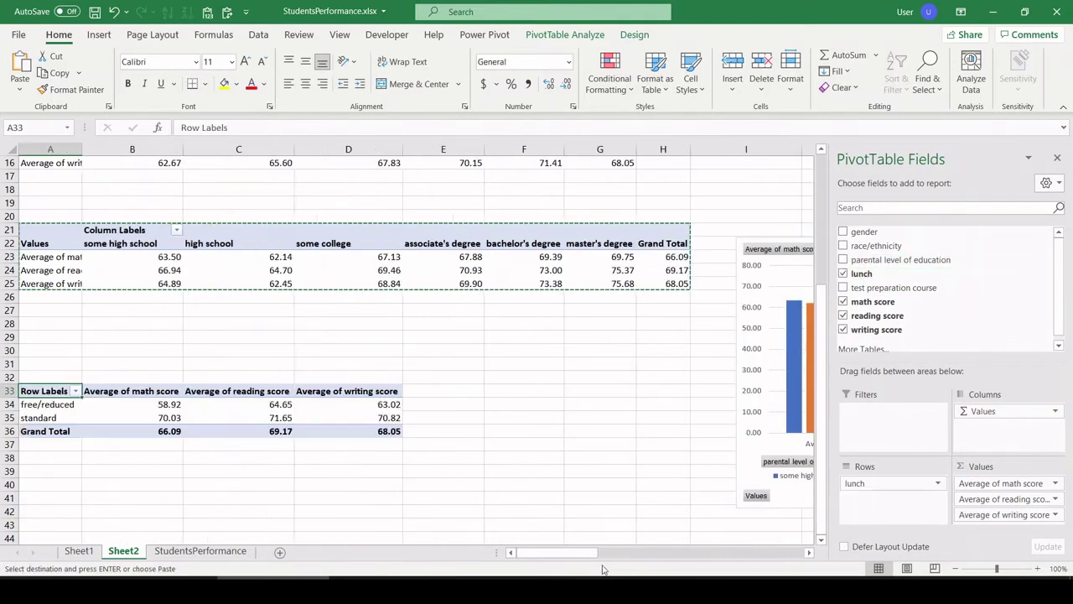
{"action": "left_click", "coordinate": [326, 497]}
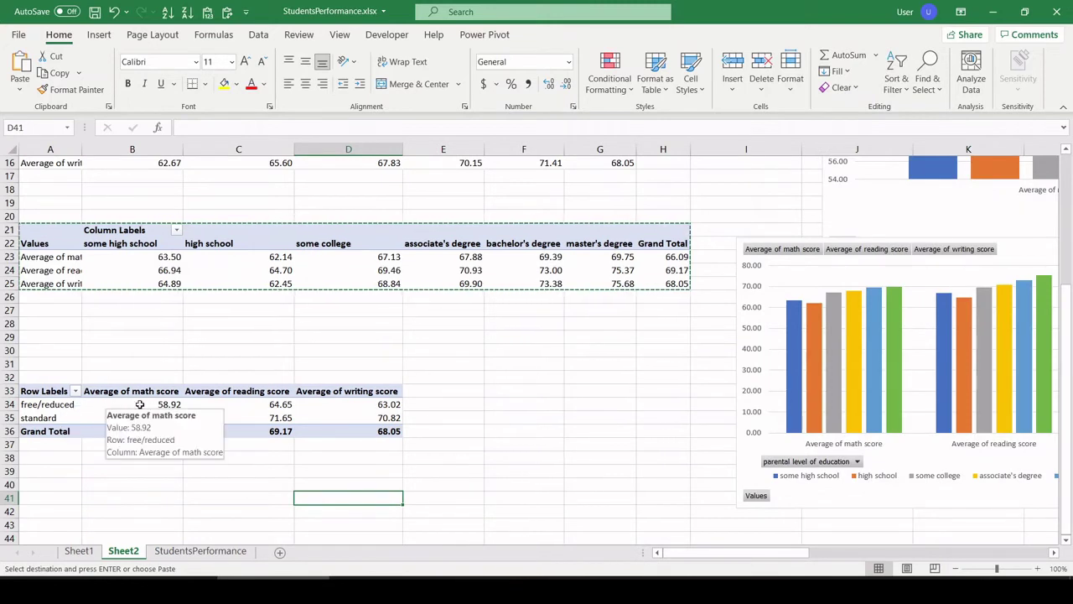
Step: Check the lunch averages: free/reduced 58.92/64.65/63.02, standard 70.03/71.65/70.82
{"action": "left_click", "coordinate": [434, 403]}
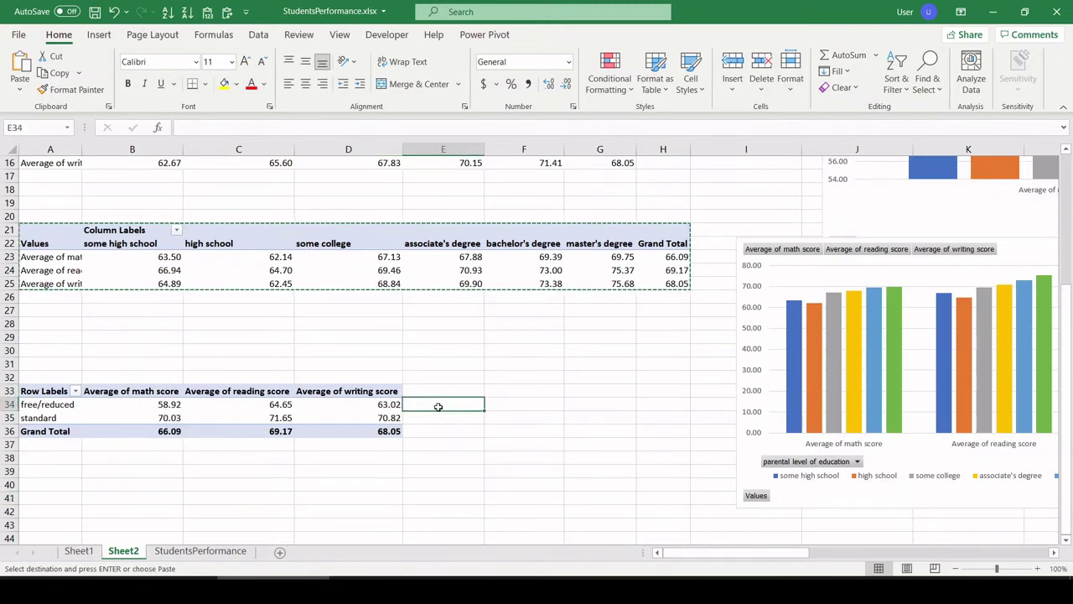
{"action": "key", "text": "Left"}
{"action": "key", "text": "Left"}
{"action": "key", "text": "Left"}
{"action": "key", "text": "Left"}
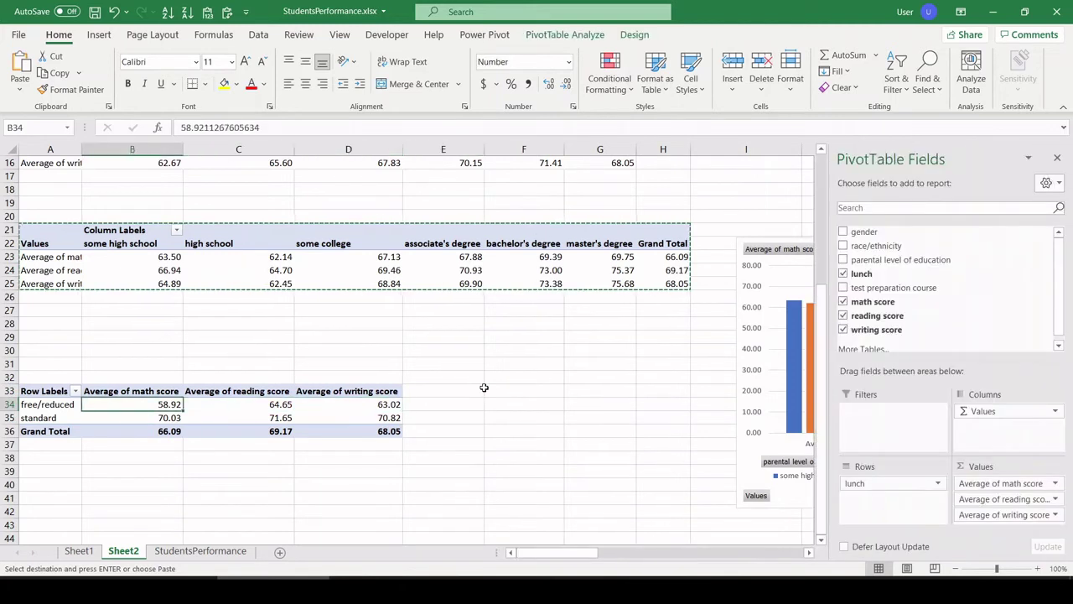
{"action": "key", "text": "Right"}
{"action": "key", "text": "Down"}
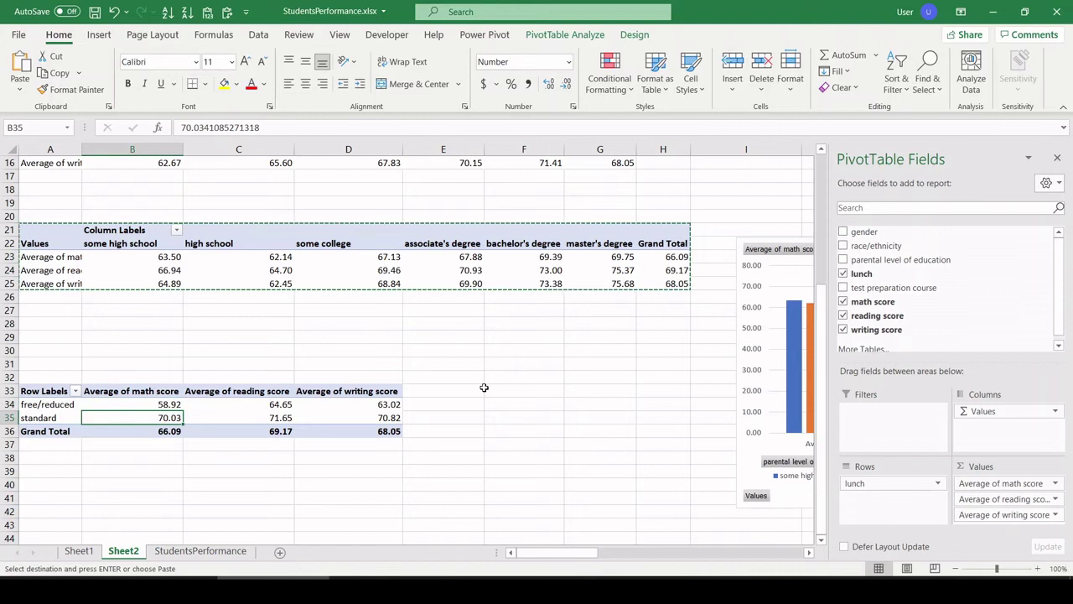
{"action": "key", "text": "Up"}
{"action": "key", "text": "Right"}
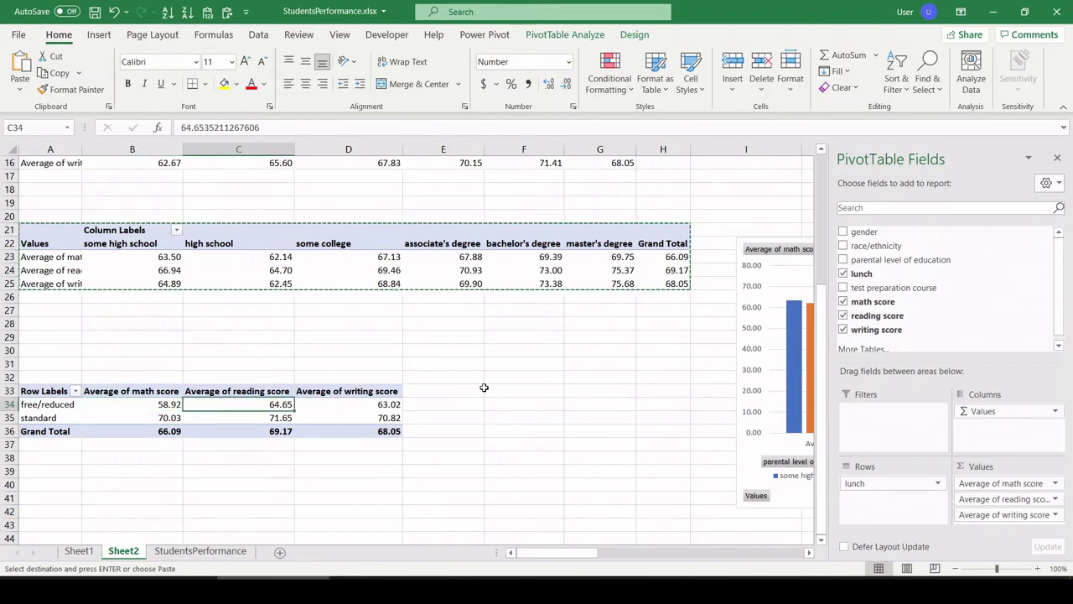
{"action": "key", "text": "Right"}
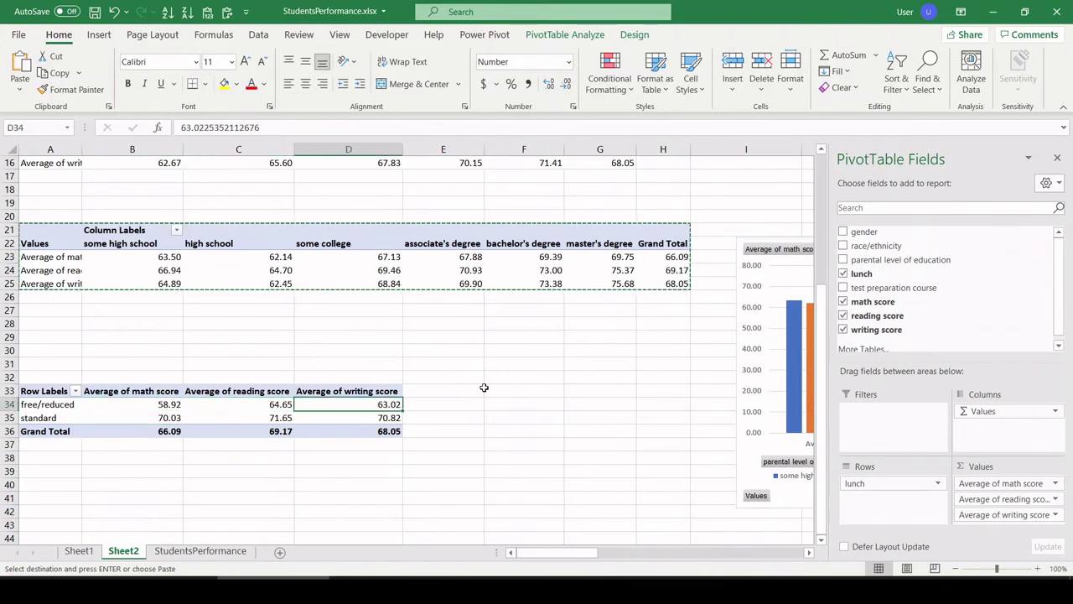
{"action": "key", "text": "Down"}
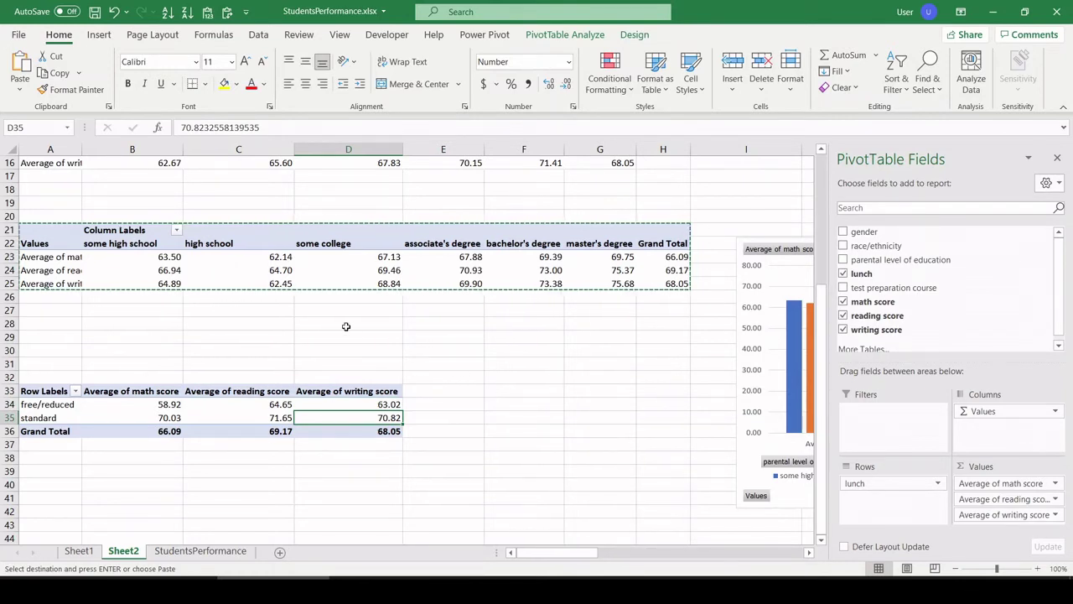
Step: Copy the lunch pivot table and paste it at cell A41
{"action": "scroll", "coordinate": [260, 342], "scroll_direction": "down", "scroll_amount": 1}
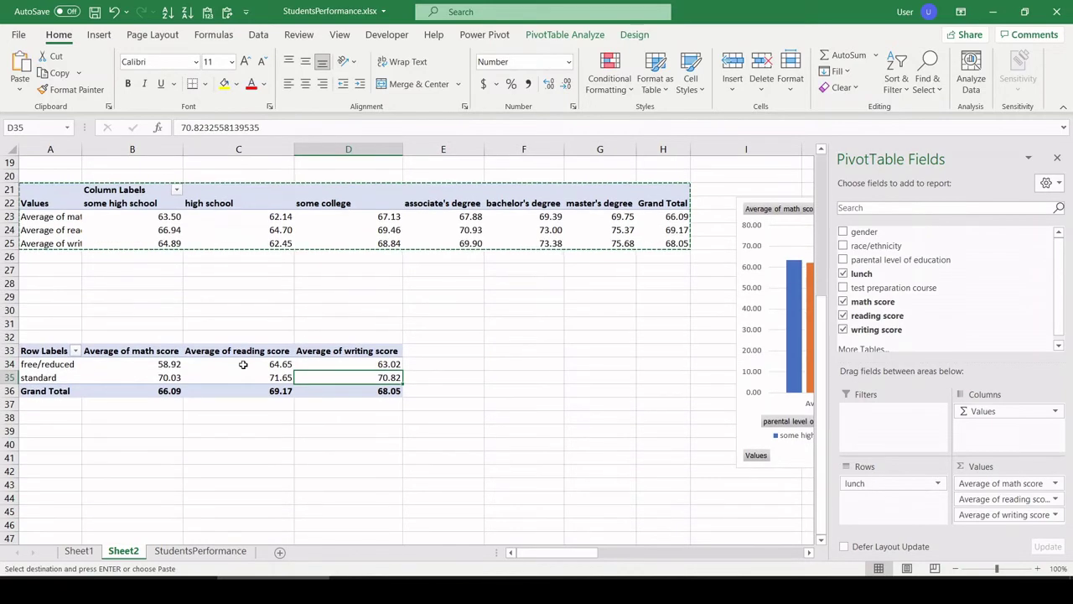
{"action": "left_click", "coordinate": [251, 363]}
{"action": "left_click_drag", "start_coordinate": [33, 350], "coordinate": [386, 390]}
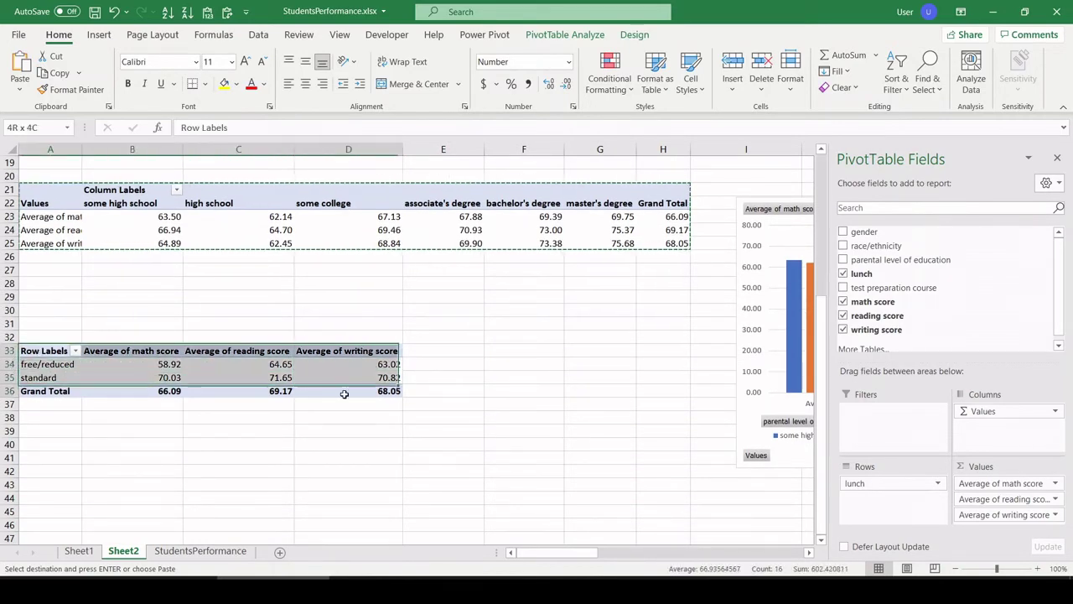
{"action": "key", "text": "ctrl+c"}
{"action": "left_click", "coordinate": [50, 457]}
{"action": "key", "text": "ctrl+v"}
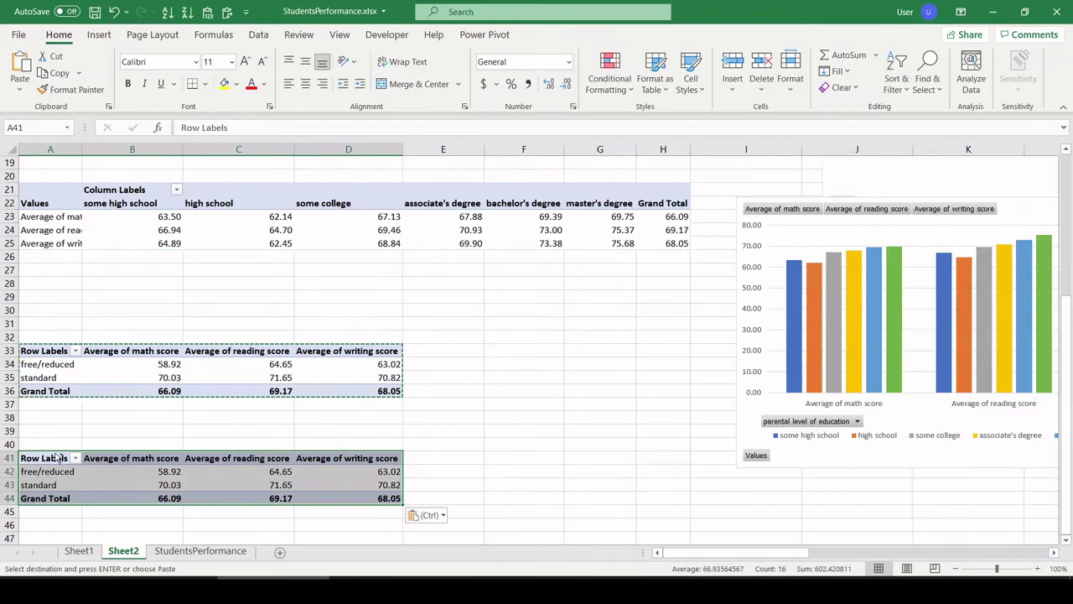
Step: Replace lunch with test preparation course in the new pivot table's Rows
{"action": "scroll", "coordinate": [181, 329], "scroll_direction": "down", "scroll_amount": 4}
{"action": "left_click", "coordinate": [186, 314]}
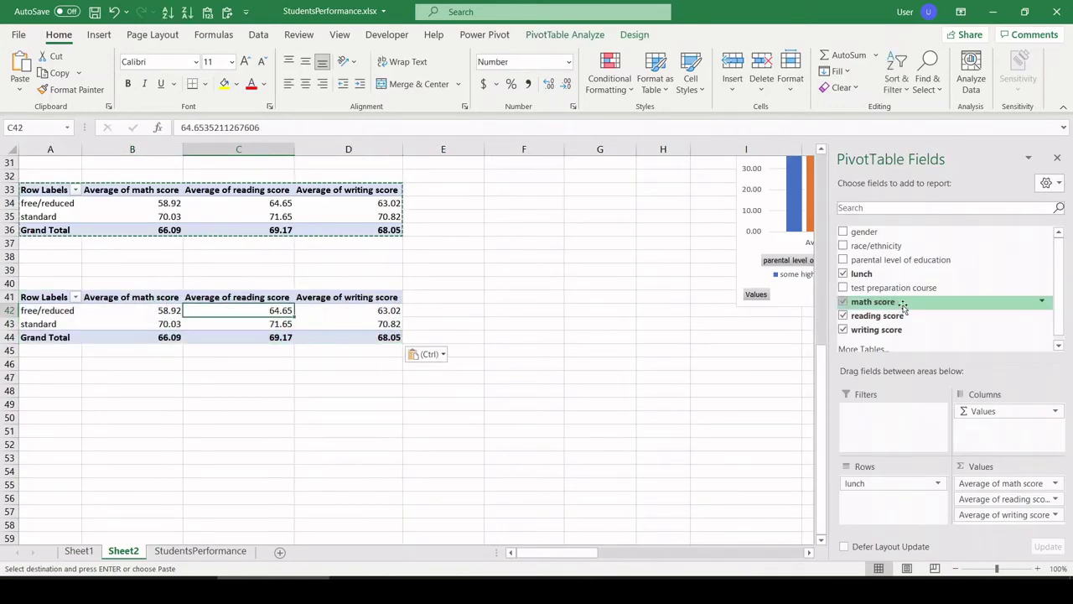
{"action": "left_click_drag", "start_coordinate": [896, 480], "coordinate": [759, 321]}
{"action": "left_click_drag", "start_coordinate": [893, 287], "coordinate": [874, 486]}
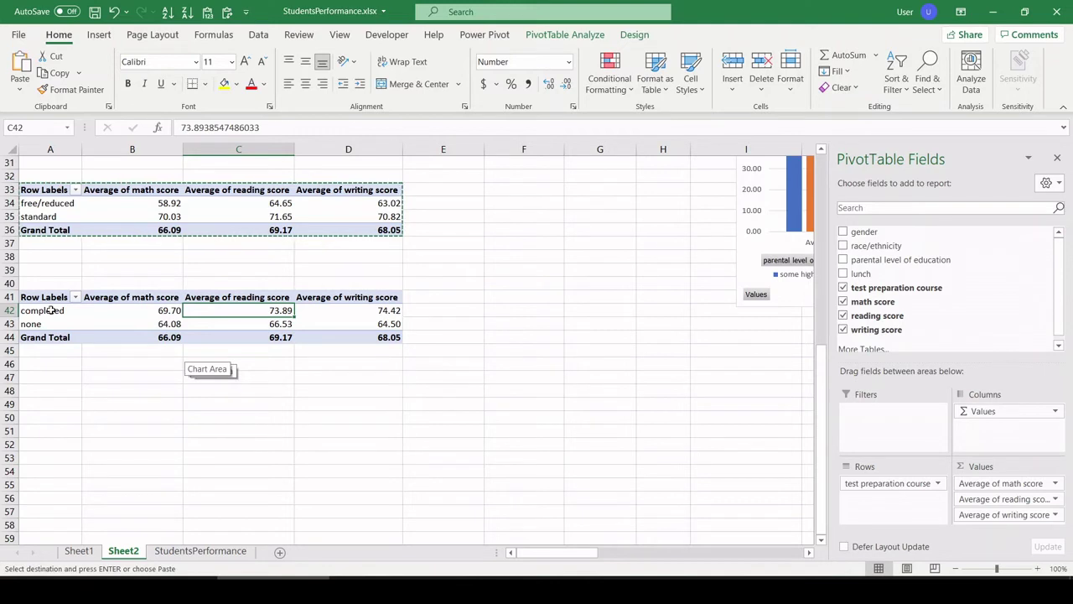
{"action": "left_click", "coordinate": [122, 310]}
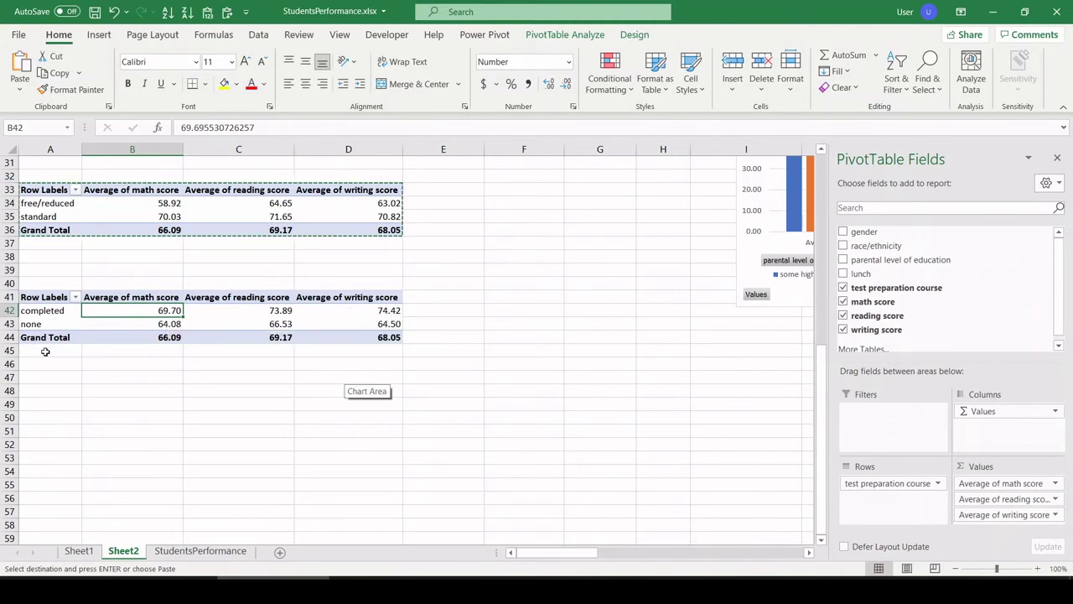
Step: Check the test-prep averages: completed 69.70/73.89/74.42, none 64.08/66.53/64.50
{"action": "left_click", "coordinate": [436, 309]}
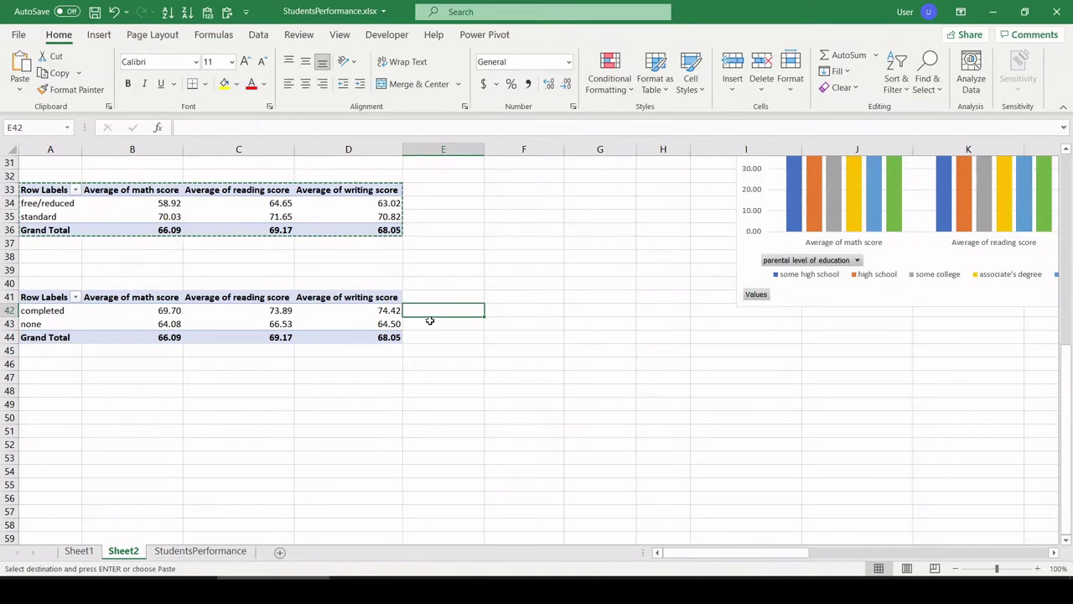
{"action": "left_click", "coordinate": [430, 323]}
{"action": "left_click", "coordinate": [439, 308]}
{"action": "left_click", "coordinate": [53, 324]}
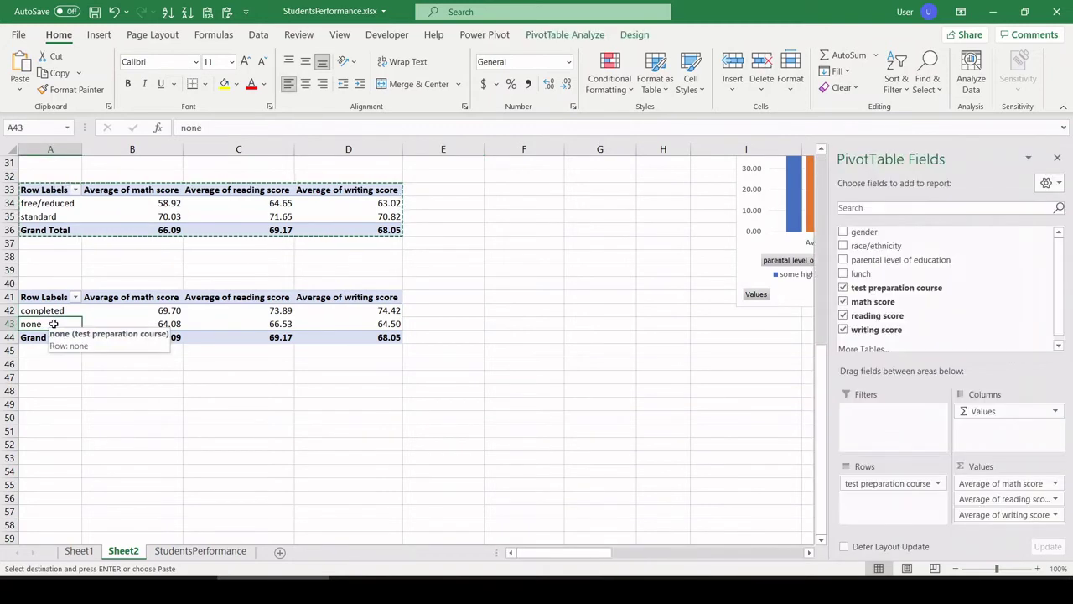
Step: Add gender above test preparation course in Rows and review the female and male averages
{"action": "left_click_drag", "start_coordinate": [895, 235], "coordinate": [895, 481]}
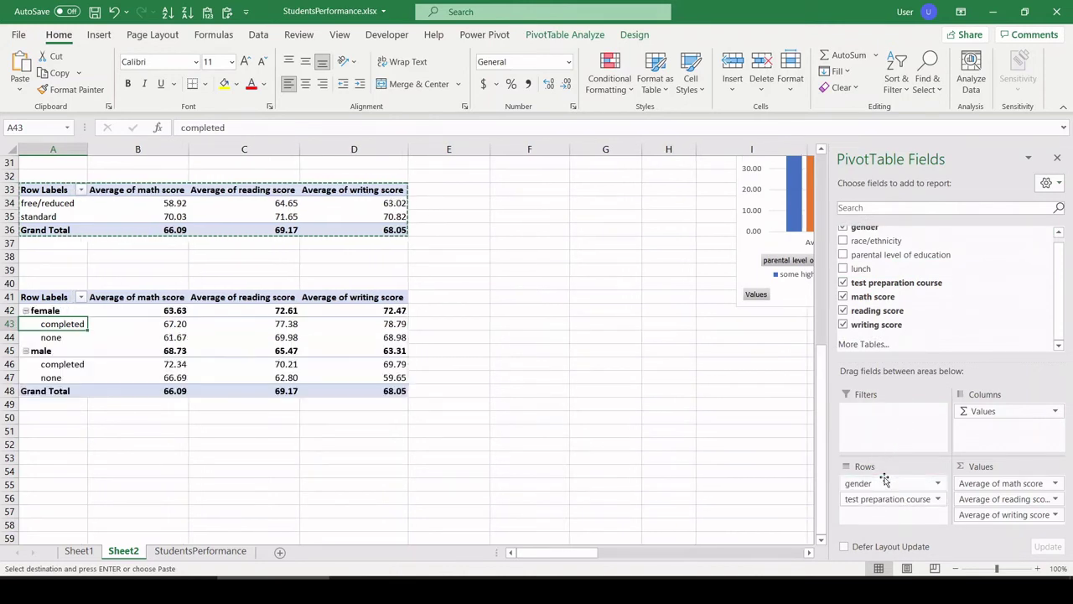
{"action": "left_click", "coordinate": [494, 417]}
{"action": "left_click", "coordinate": [458, 336]}
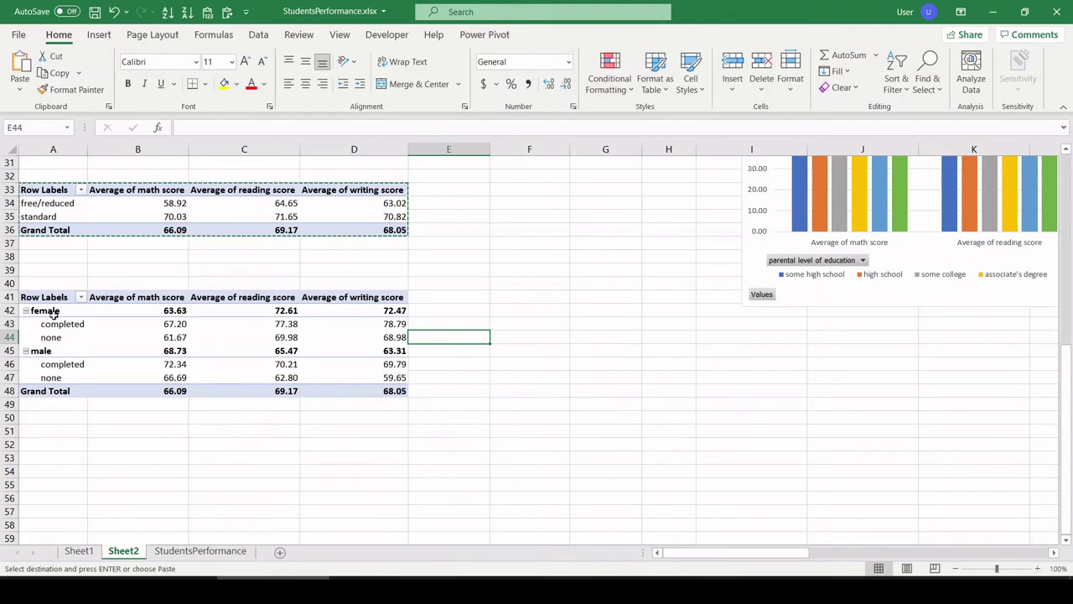
{"action": "left_click", "coordinate": [455, 360]}
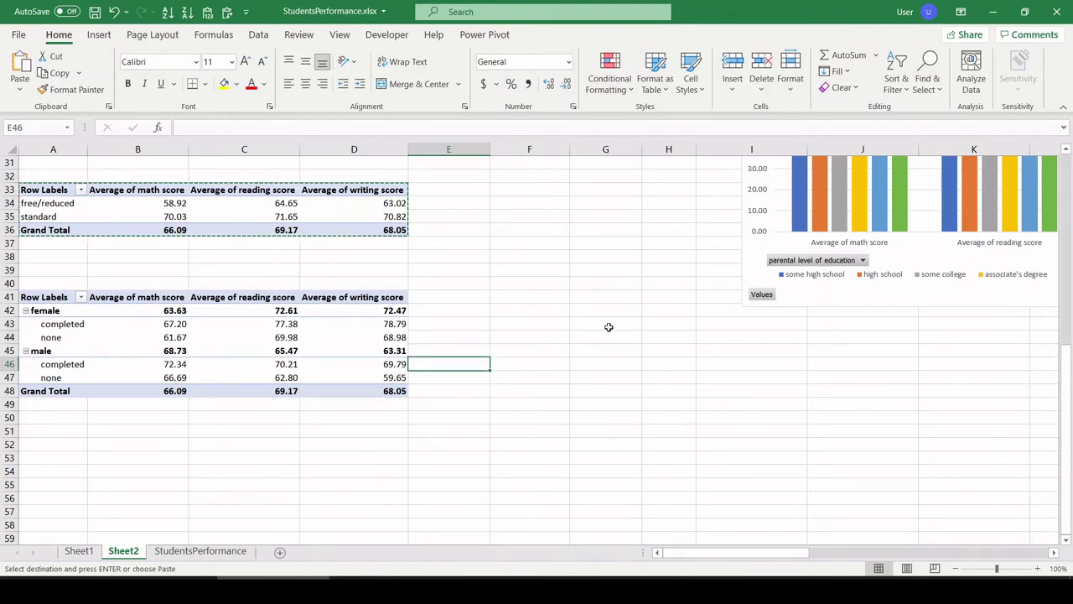
{"action": "key", "text": "Up"}
{"action": "key", "text": "Up"}
{"action": "key", "text": "Up"}
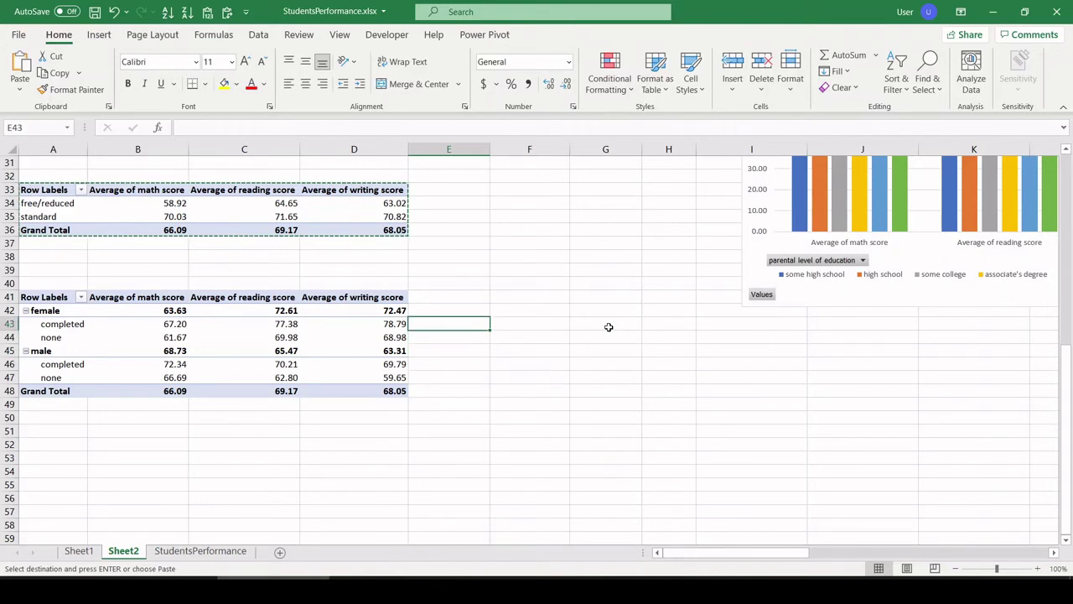
{"action": "key", "text": "Down"}
{"action": "key", "text": "Down"}
{"action": "key", "text": "Down"}
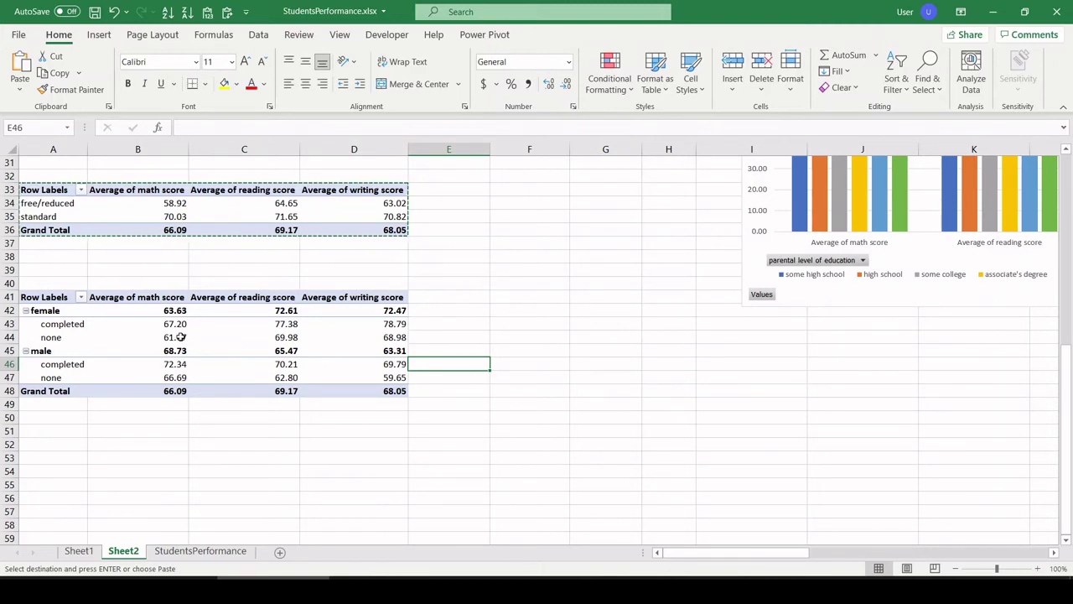
{"action": "left_click", "coordinate": [94, 332]}
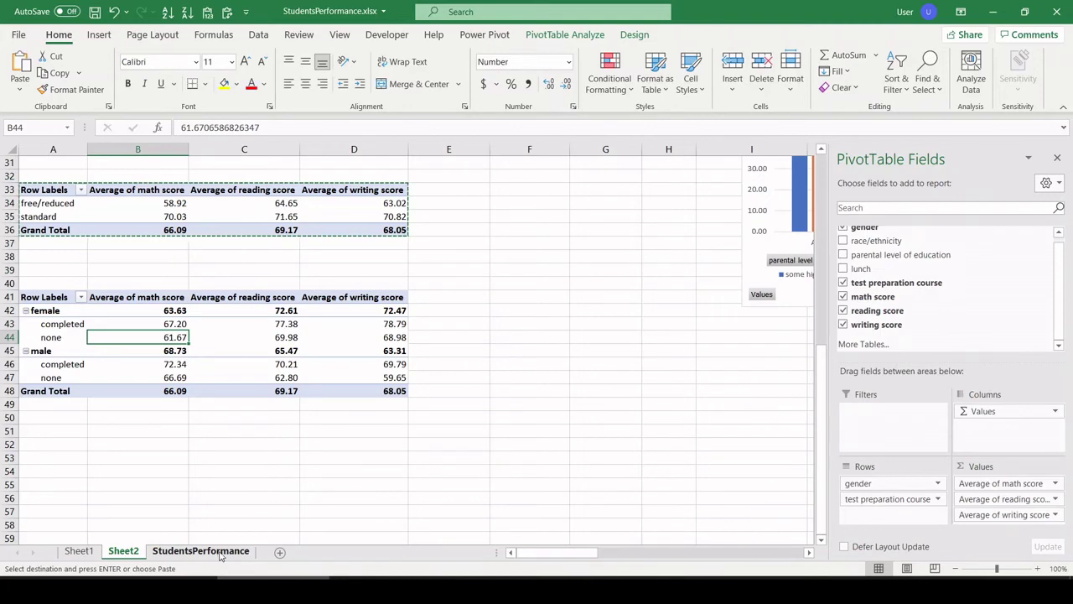
Step: On the StudentsPerformance sheet, select the math and reading score columns down to the last row
{"action": "left_click", "coordinate": [221, 557]}
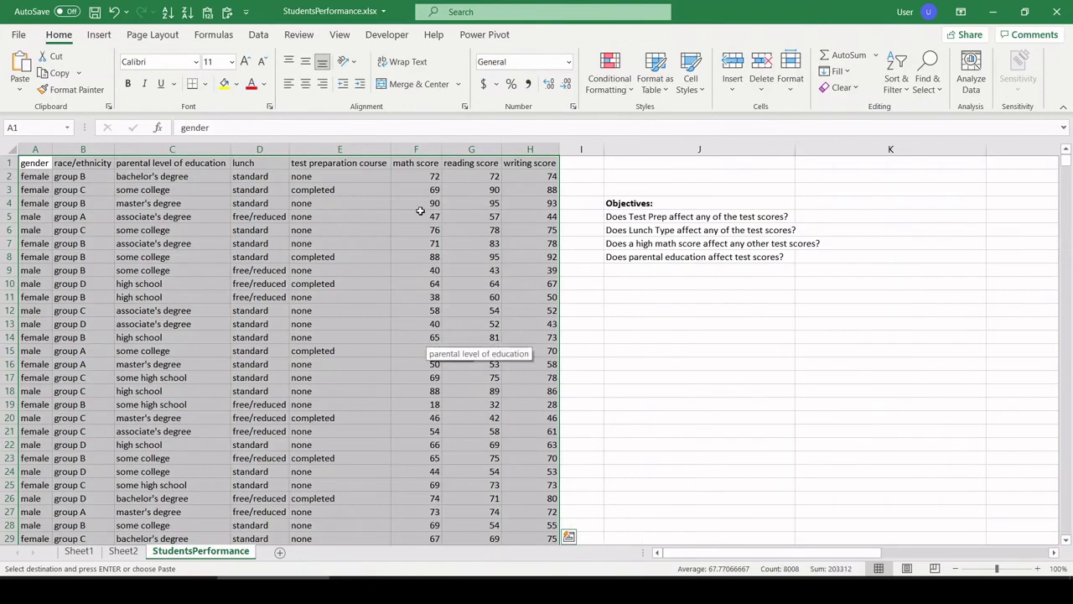
{"action": "left_click", "coordinate": [430, 148]}
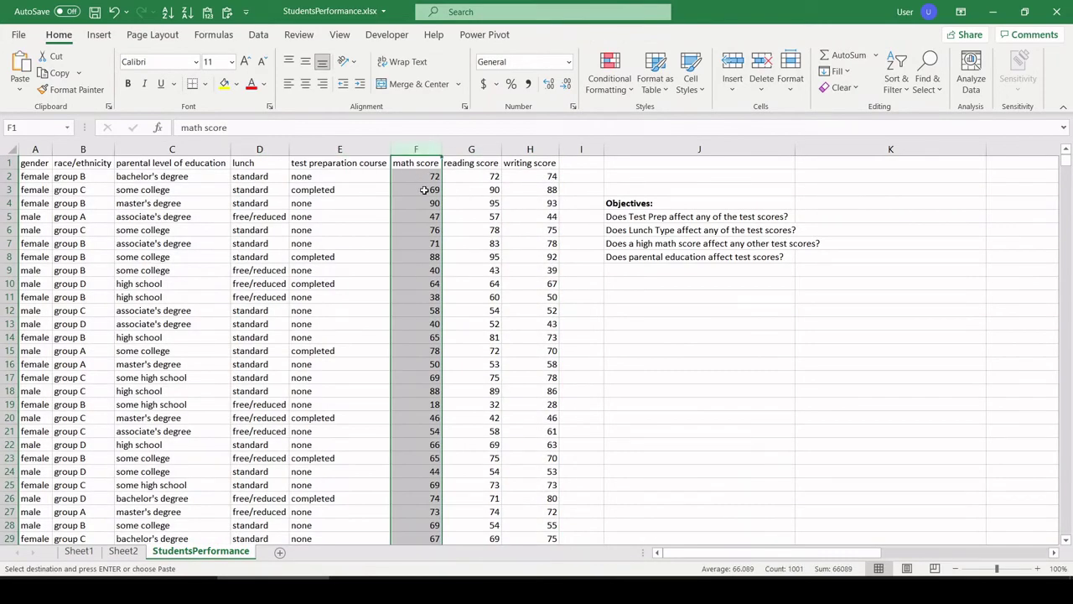
{"action": "key", "text": "Down"}
{"action": "key", "text": "Down"}
{"action": "left_click", "coordinate": [429, 165]}
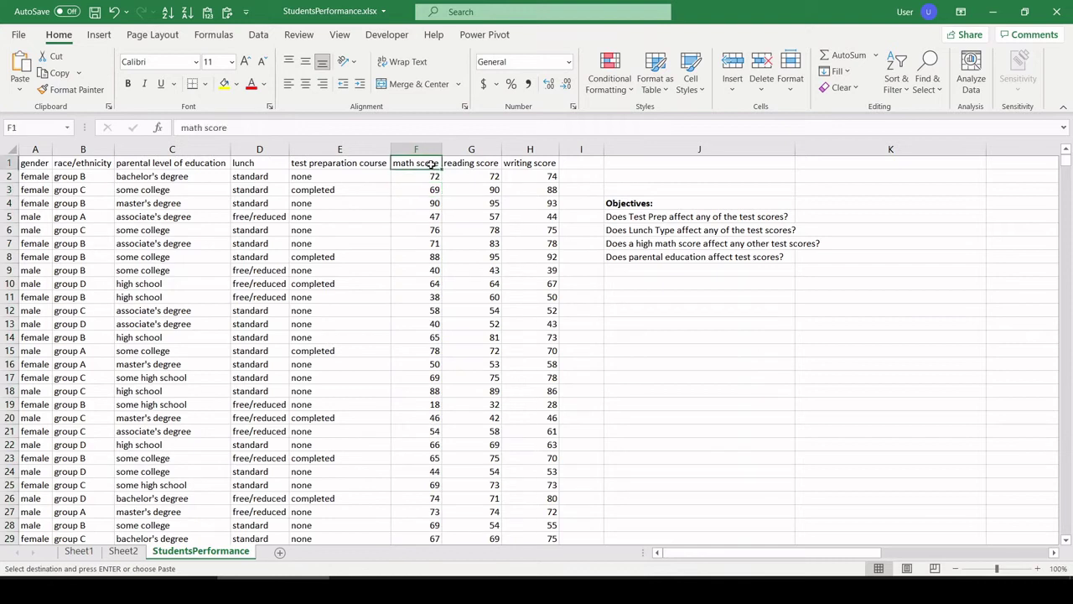
{"action": "left_click_drag", "start_coordinate": [427, 162], "coordinate": [478, 324]}
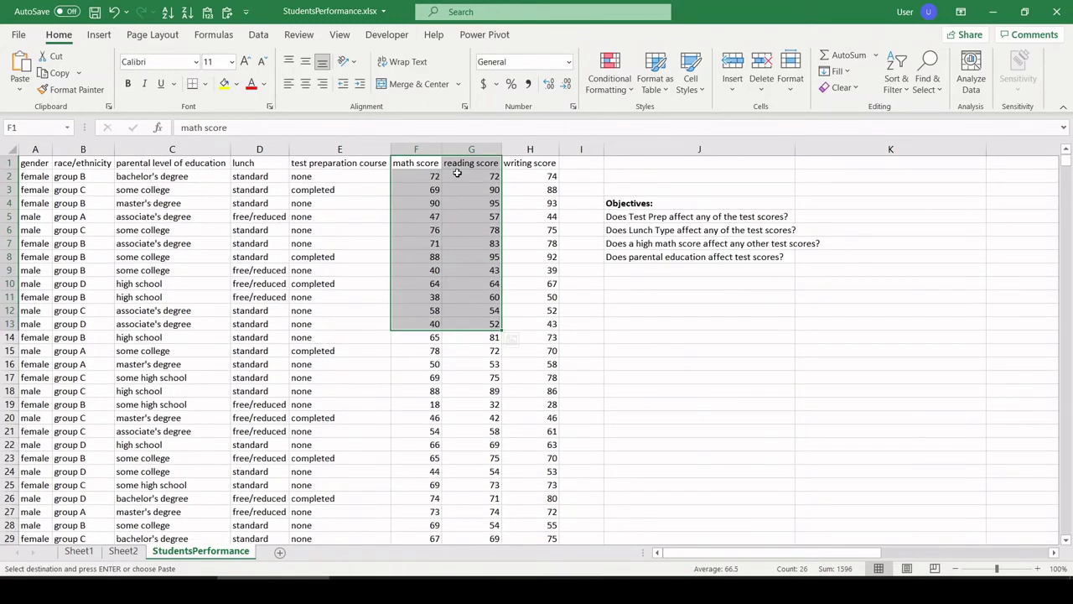
{"action": "key", "text": "ctrl+shift+Down"}
{"action": "scroll", "coordinate": [470, 252], "scroll_direction": "down", "scroll_amount": 3}
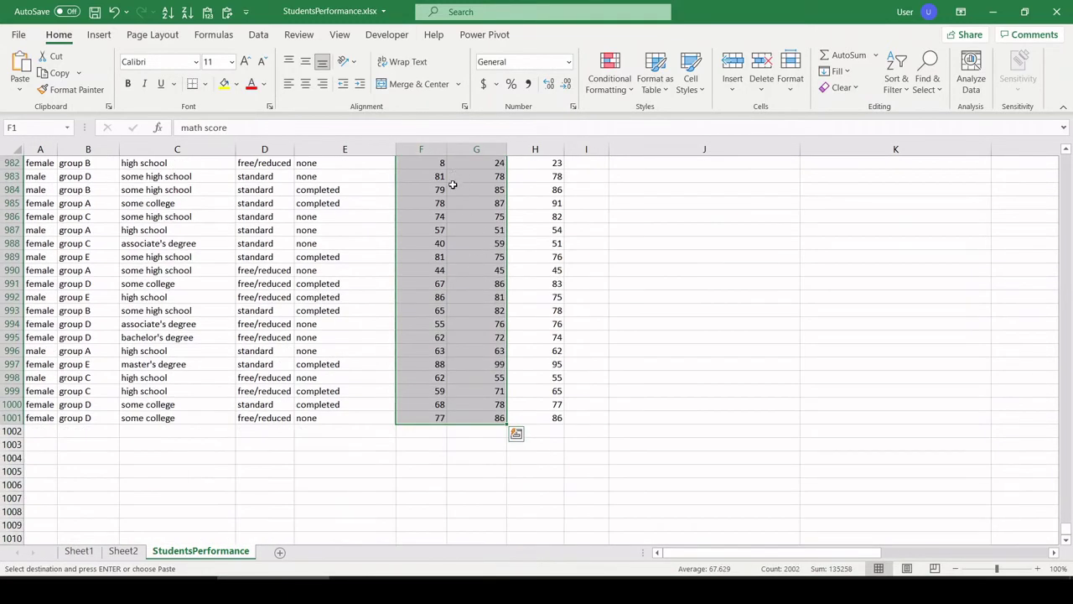
Step: Insert a scatter chart of math vs reading scores, move it up and enlarge it
{"action": "left_click", "coordinate": [99, 34]}
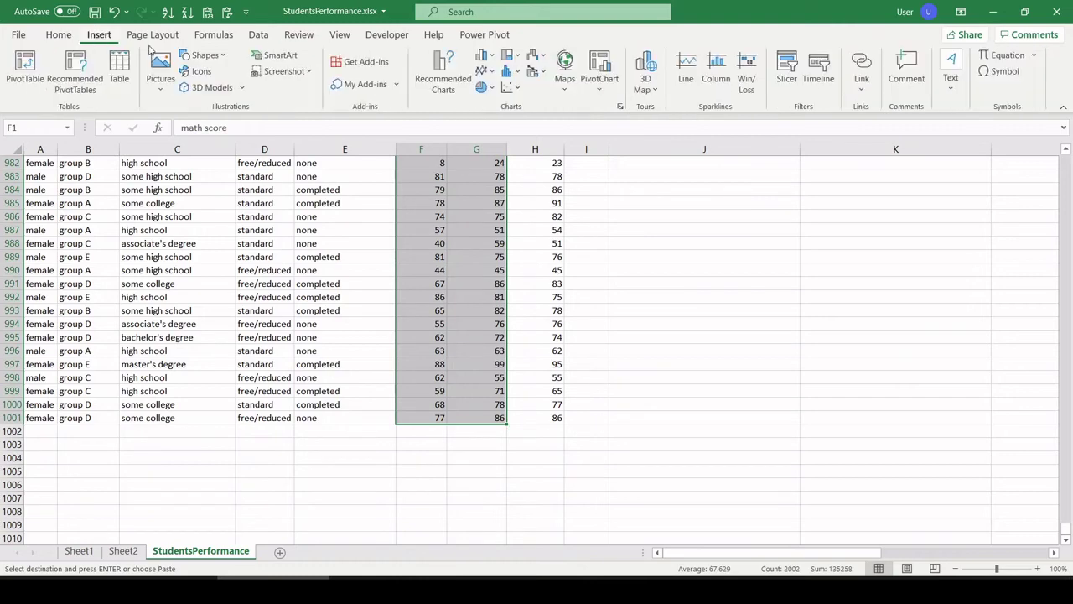
{"action": "left_click", "coordinate": [482, 72]}
{"action": "left_click", "coordinate": [521, 138]}
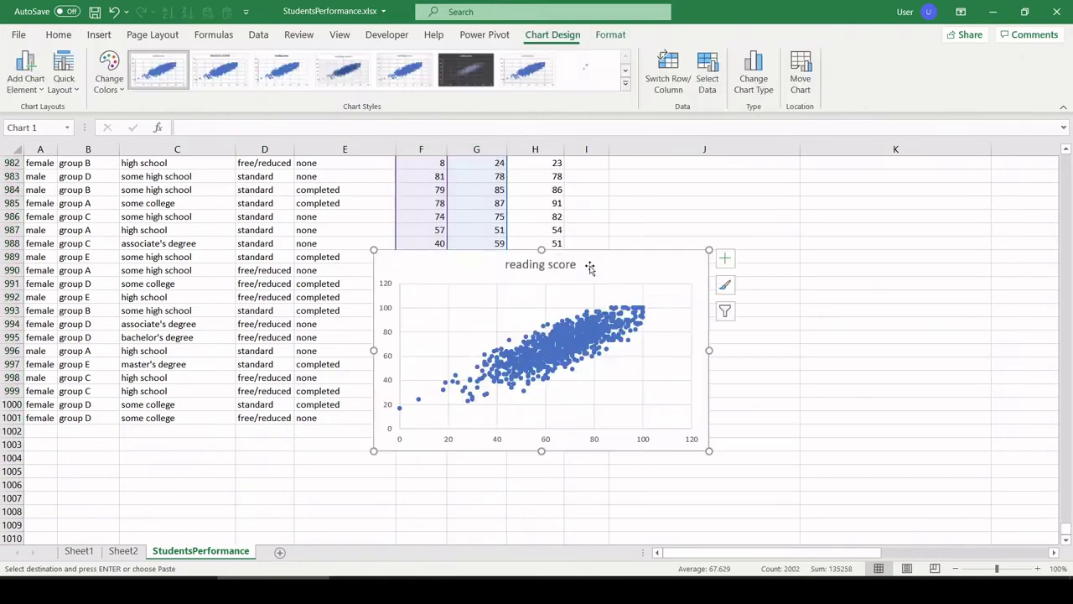
{"action": "left_click_drag", "start_coordinate": [651, 269], "coordinate": [661, 216]}
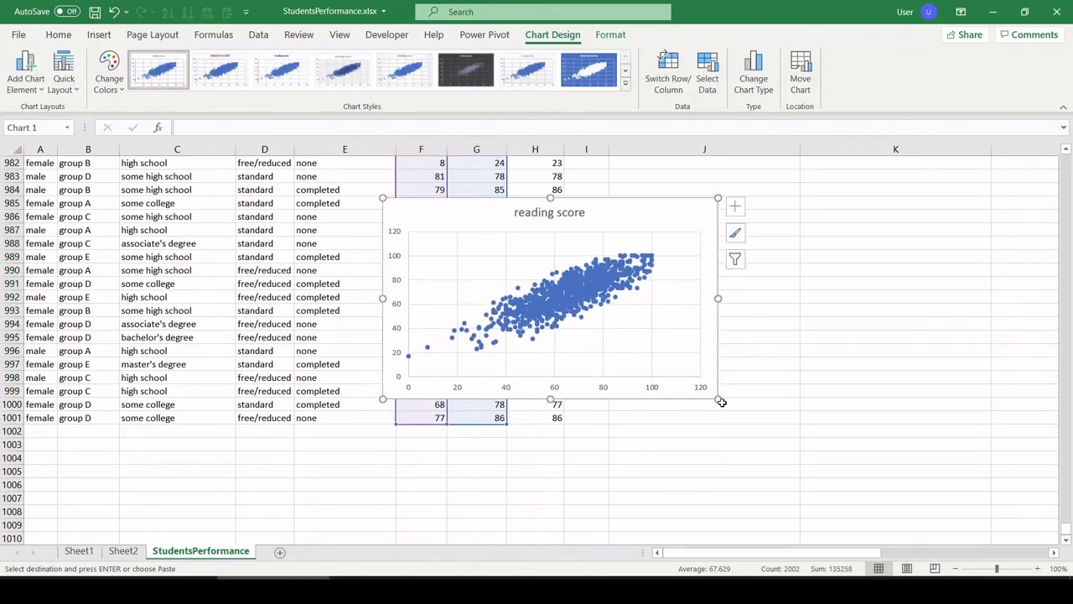
{"action": "left_click_drag", "start_coordinate": [718, 399], "coordinate": [827, 486]}
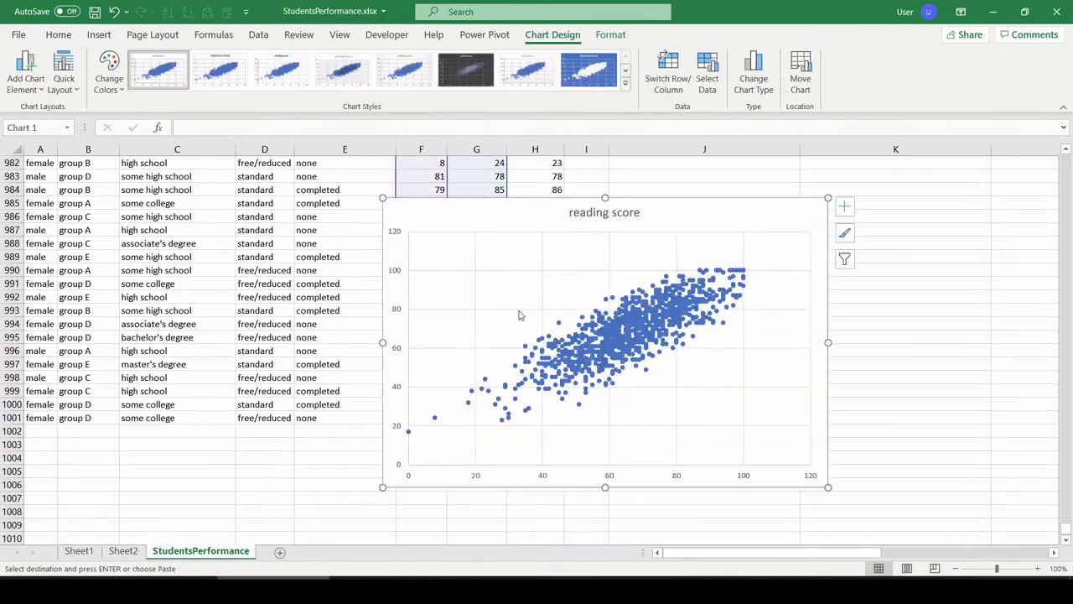
Step: Review the chart's Select Data sources, cancel unchanged, and adjust the chart's placement
{"action": "right_click", "coordinate": [503, 283]}
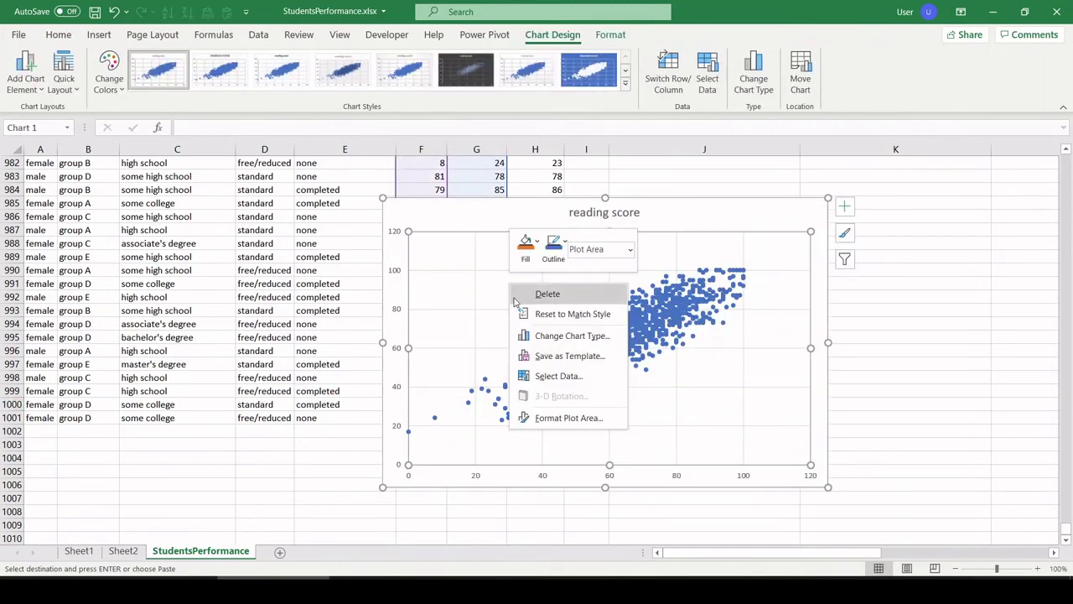
{"action": "left_click", "coordinate": [552, 376]}
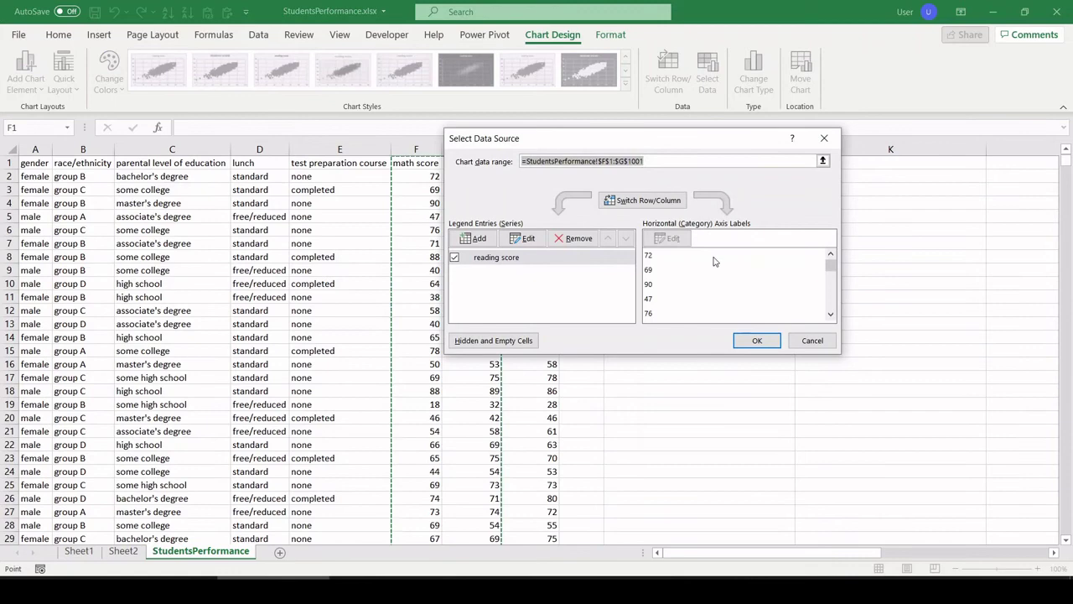
{"action": "left_click", "coordinate": [812, 340]}
{"action": "scroll", "coordinate": [730, 364], "scroll_direction": "down", "scroll_amount": 15}
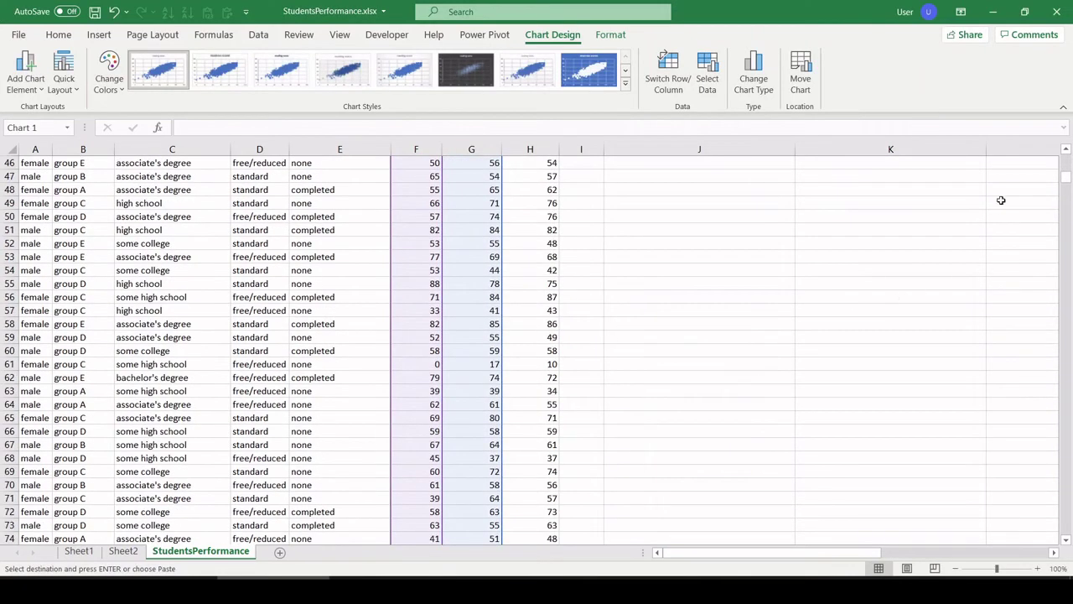
{"action": "left_click_drag", "start_coordinate": [1064, 176], "coordinate": [1070, 490]}
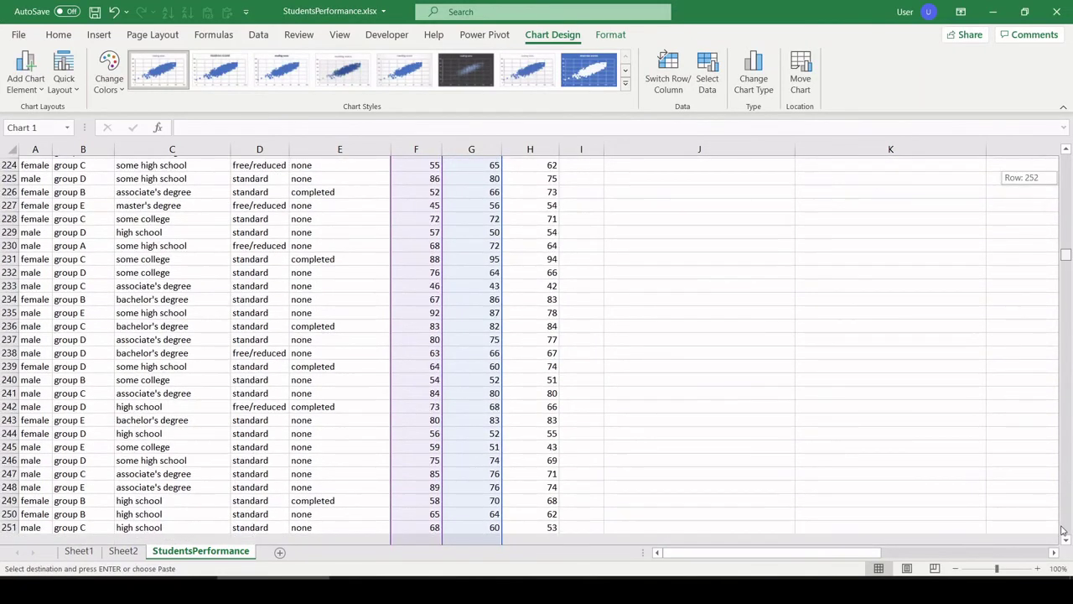
{"action": "left_click_drag", "start_coordinate": [996, 478], "coordinate": [927, 405]}
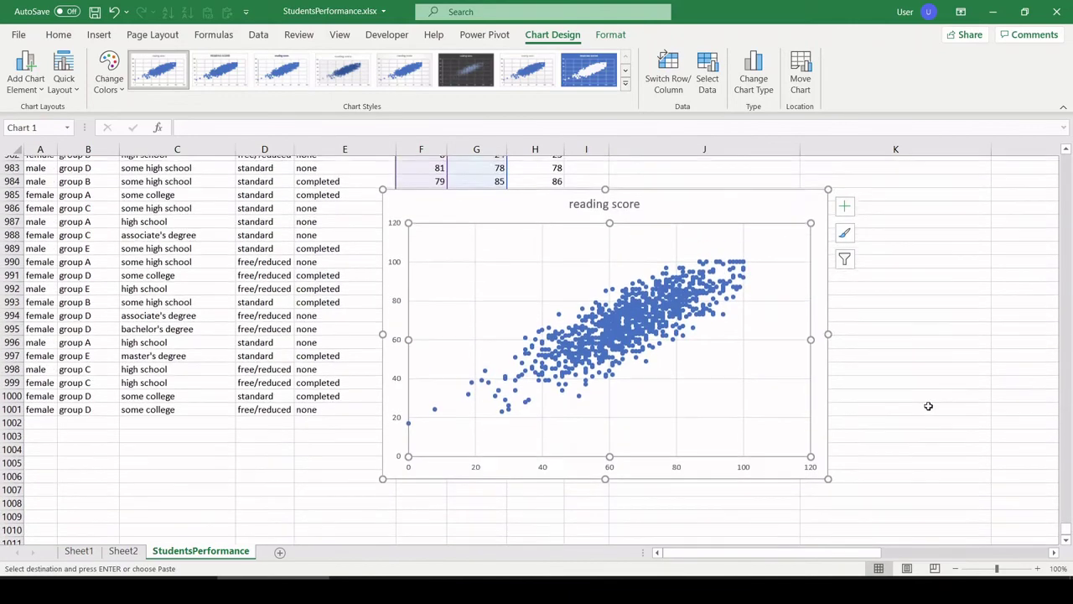
{"action": "left_click", "coordinate": [927, 386]}
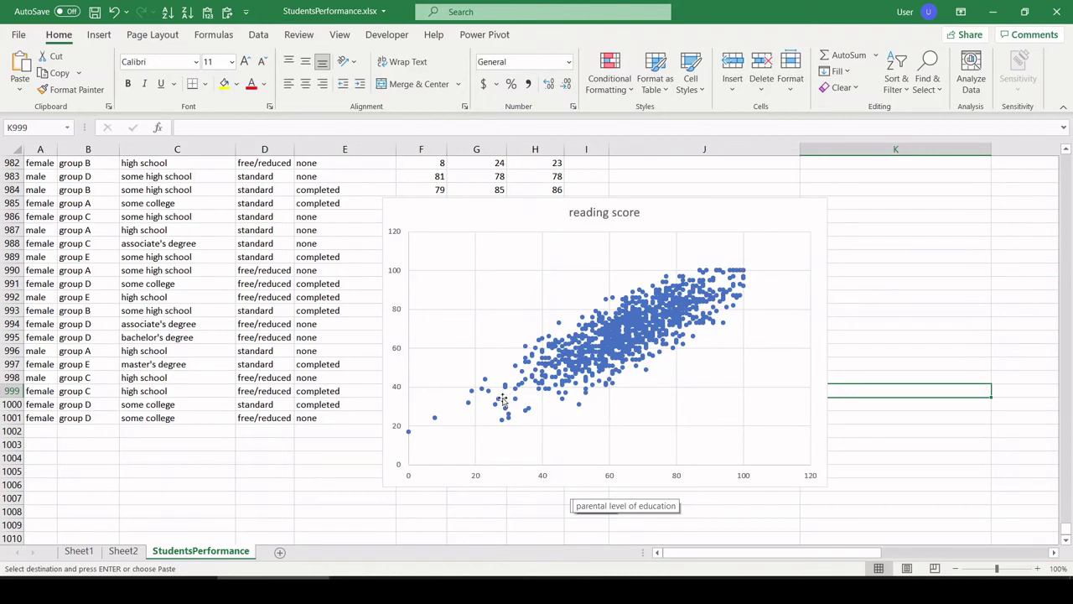
Step: Add a linear trendline to the math-vs-reading data series
{"action": "left_click", "coordinate": [486, 380]}
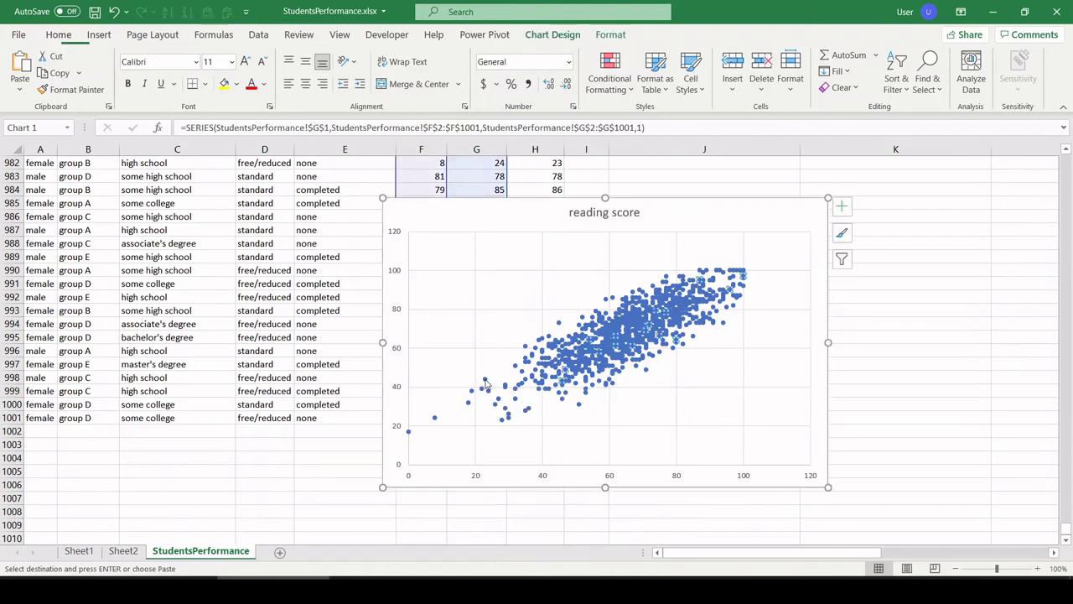
{"action": "right_click", "coordinate": [611, 352]}
{"action": "left_click", "coordinate": [646, 481]}
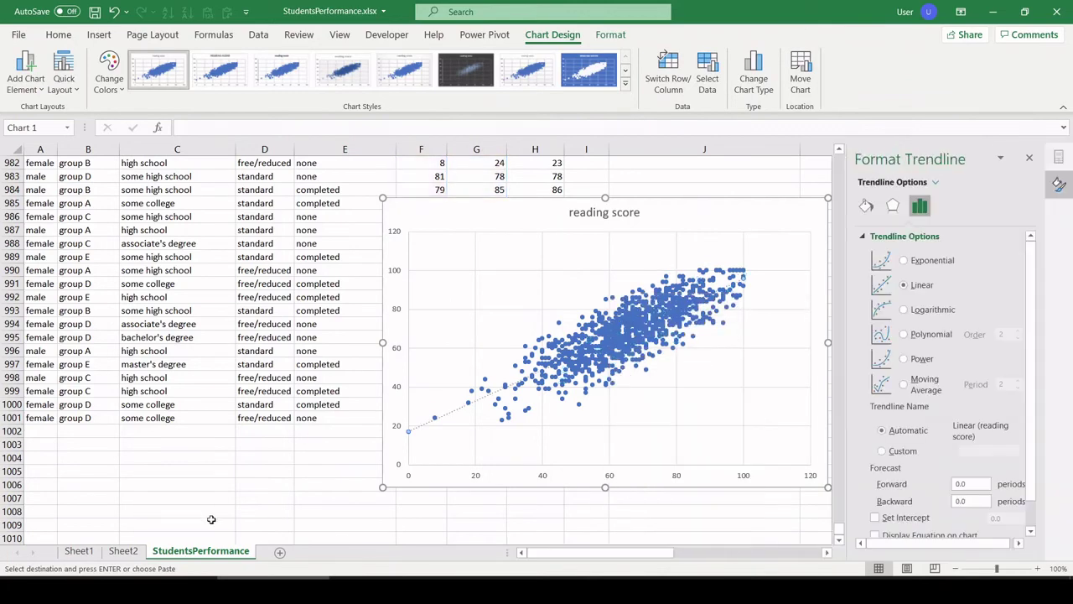
{"action": "left_click", "coordinate": [212, 475]}
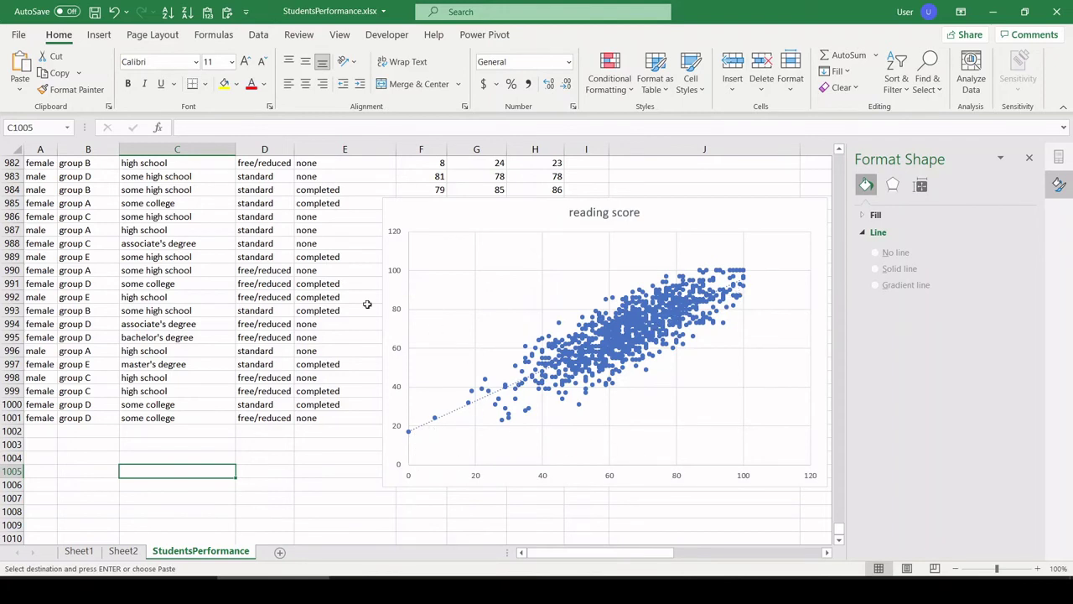
Step: Display the trendline's R² = 0.6684 on the chart and move the label near the top
{"action": "right_click", "coordinate": [450, 417]}
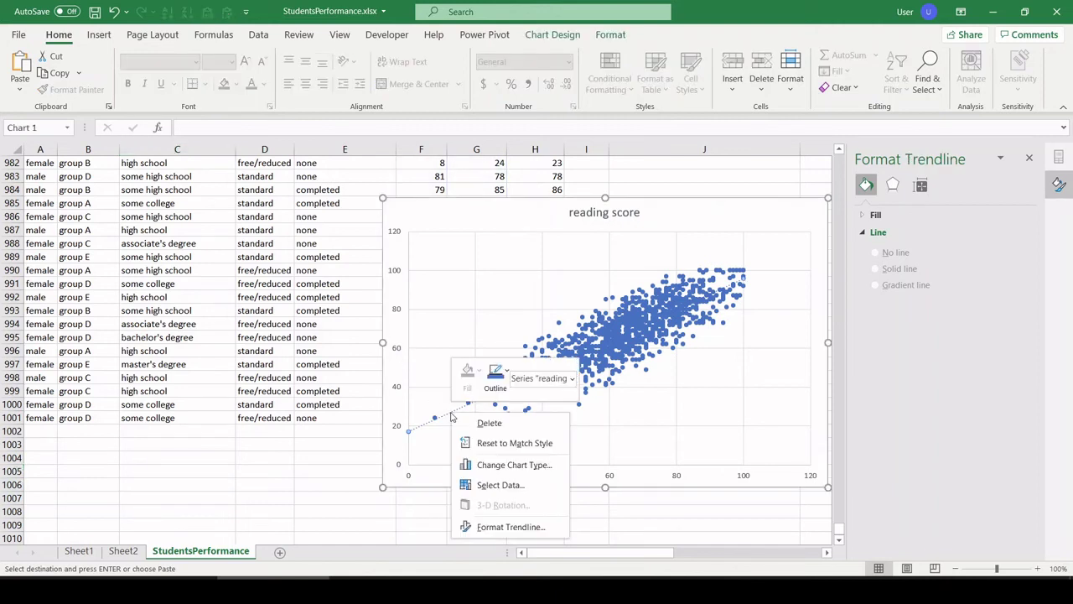
{"action": "left_click", "coordinate": [482, 527]}
{"action": "scroll", "coordinate": [974, 359], "scroll_direction": "down", "scroll_amount": 1}
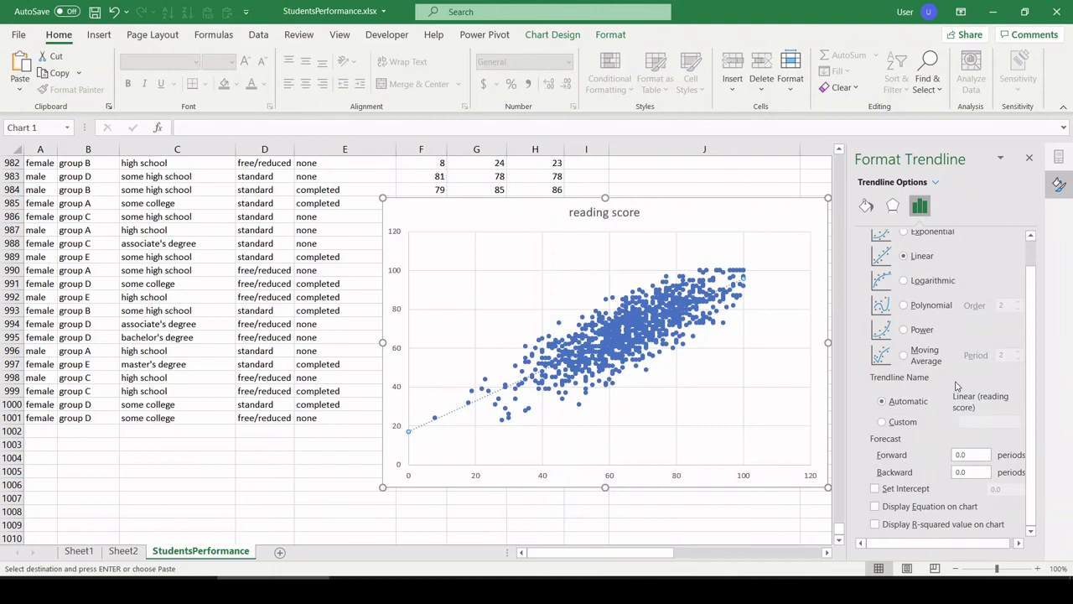
{"action": "left_click", "coordinate": [875, 524]}
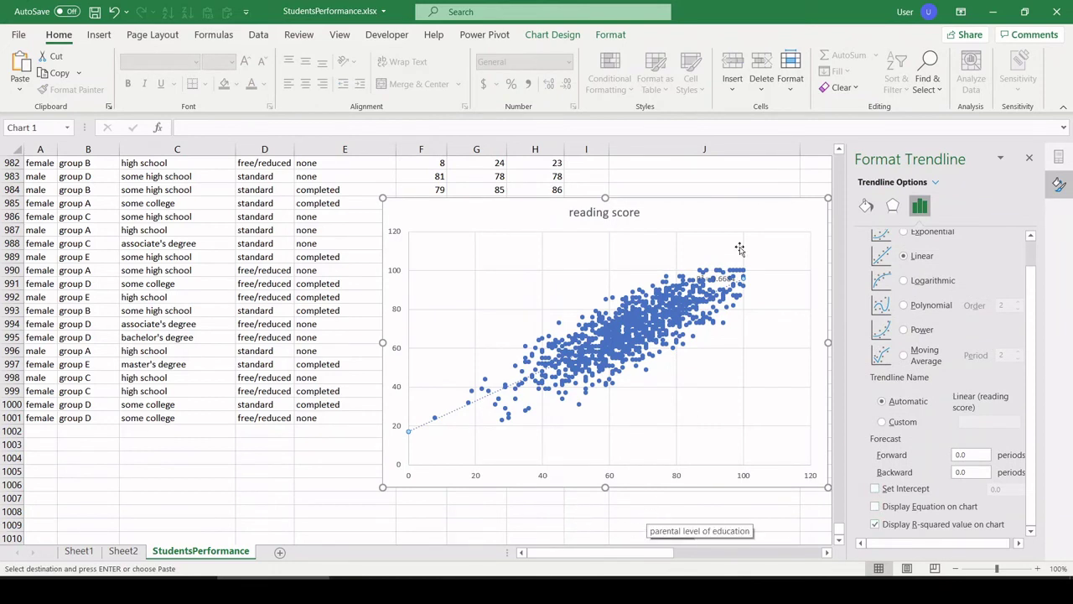
{"action": "left_click", "coordinate": [726, 280]}
{"action": "left_click_drag", "start_coordinate": [725, 280], "coordinate": [625, 249]}
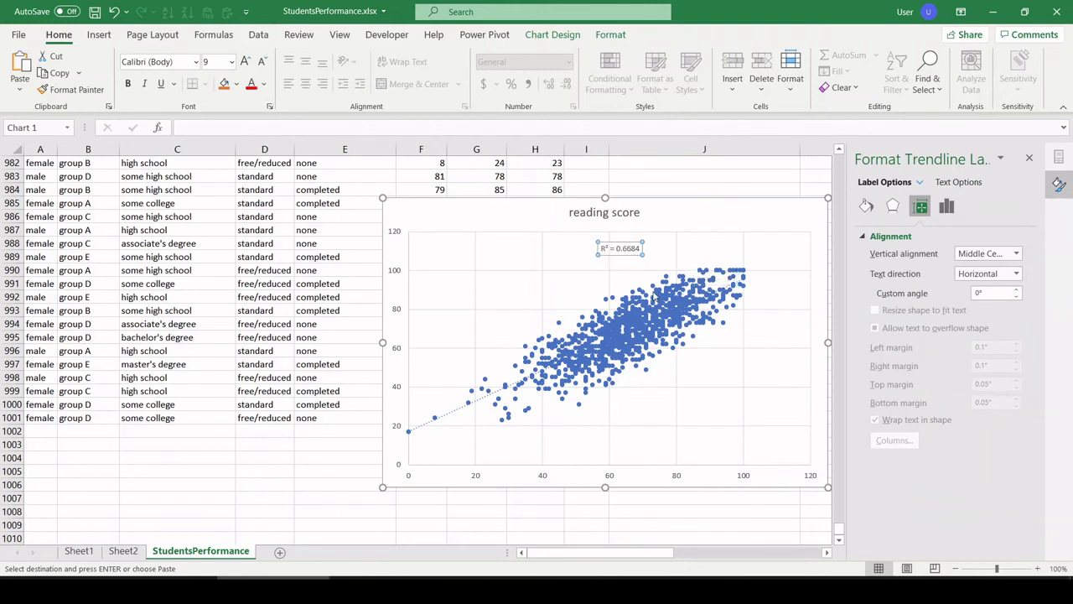
{"action": "left_click", "coordinate": [513, 210]}
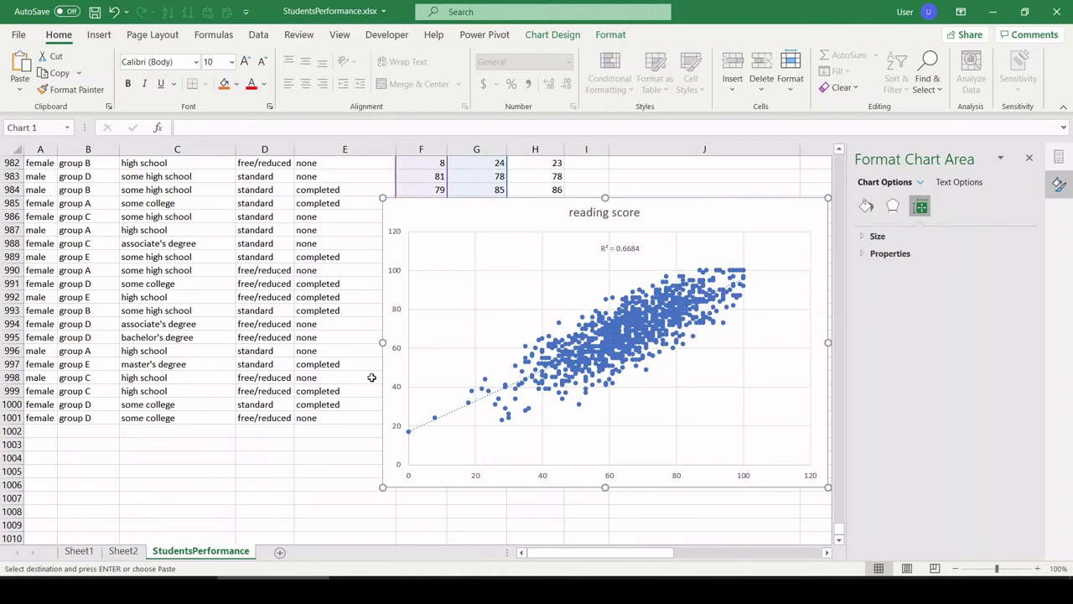
Step: Delete the math-vs-reading scatter chart
{"action": "left_click", "coordinate": [333, 391]}
{"action": "left_click", "coordinate": [551, 217]}
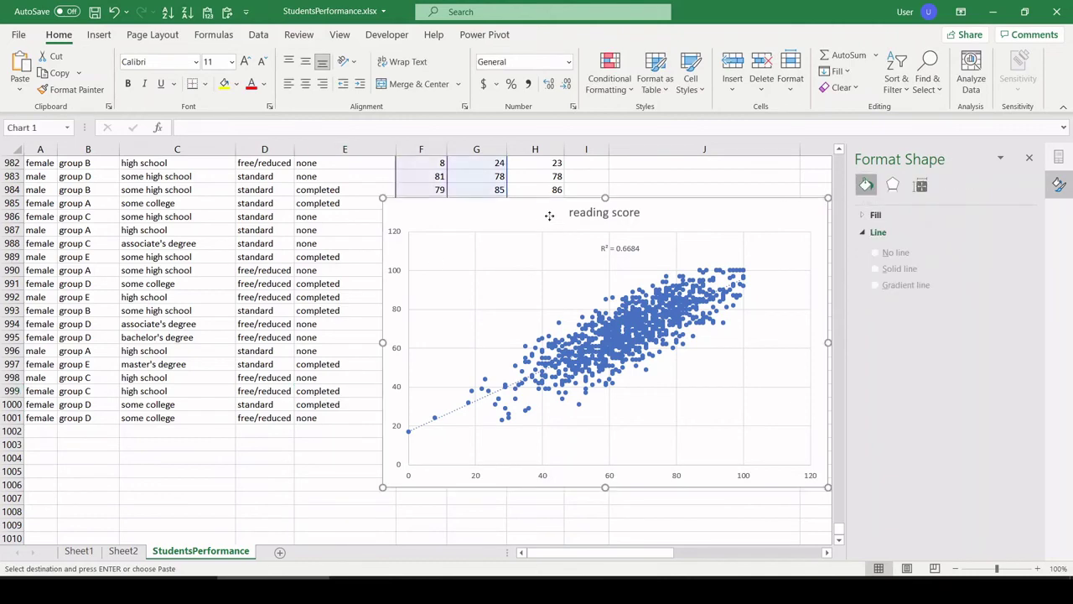
{"action": "key", "text": "Delete"}
Step: Select the reading and writing score columns G1:H1001
{"action": "left_click", "coordinate": [486, 204]}
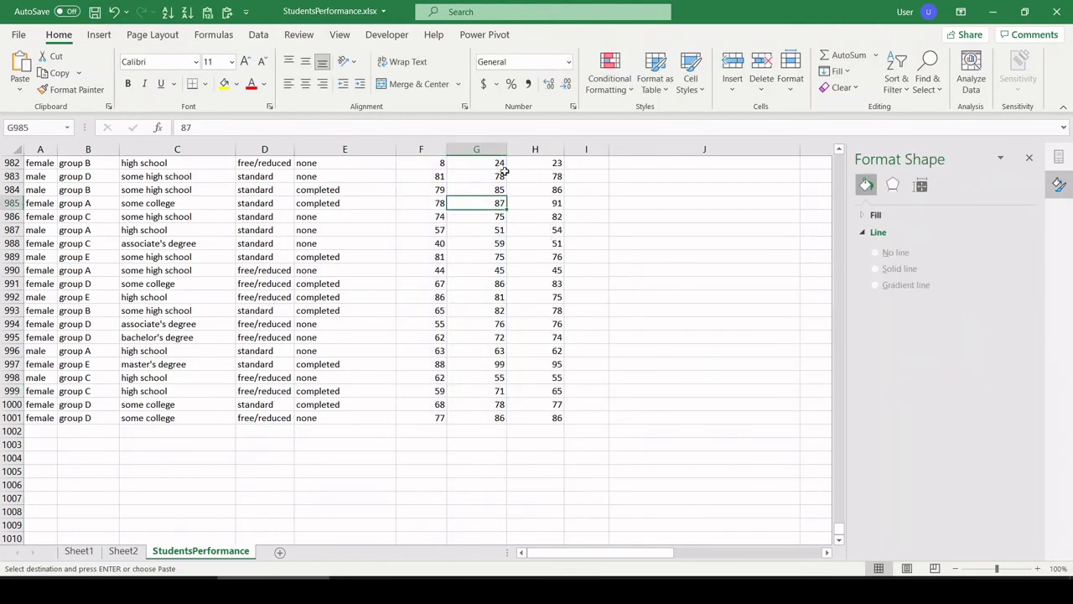
{"action": "key", "text": "ctrl+Up"}
{"action": "left_click", "coordinate": [504, 171]}
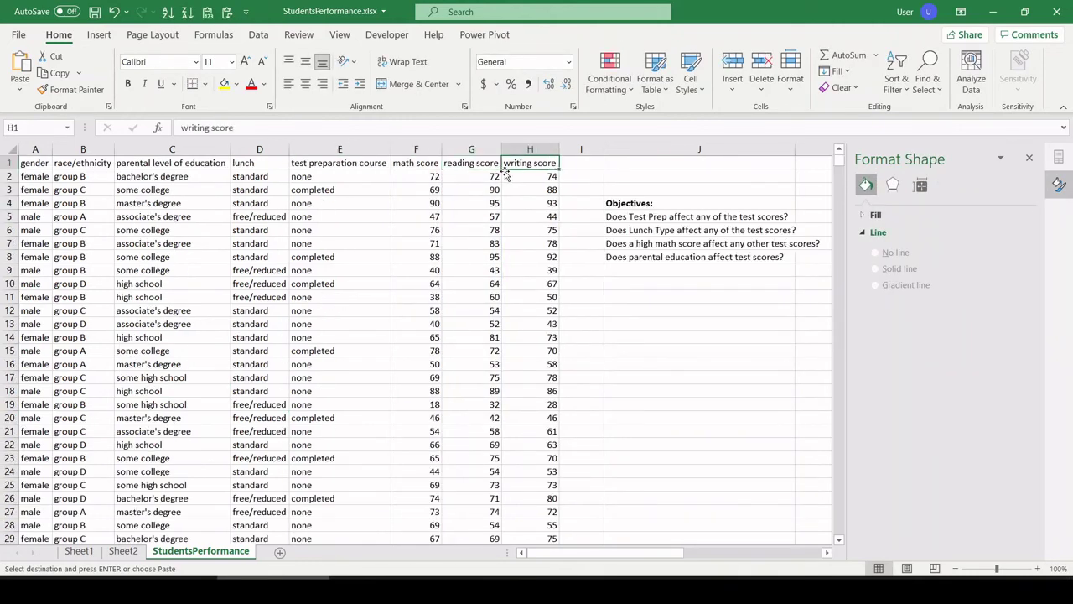
{"action": "left_click_drag", "start_coordinate": [500, 172], "coordinate": [506, 172]}
{"action": "key", "text": "ctrl+shift+Down"}
{"action": "scroll", "coordinate": [602, 268], "scroll_direction": "down", "scroll_amount": 4}
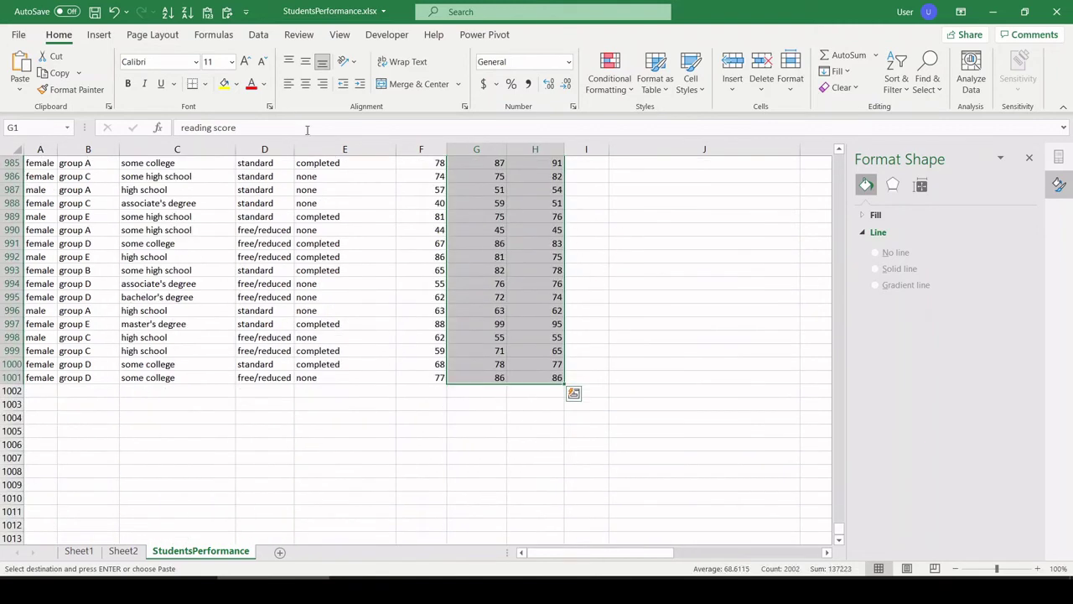
Step: Insert a reading-vs-writing scatter chart, then reposition and enlarge it beside the data
{"action": "left_click", "coordinate": [99, 34]}
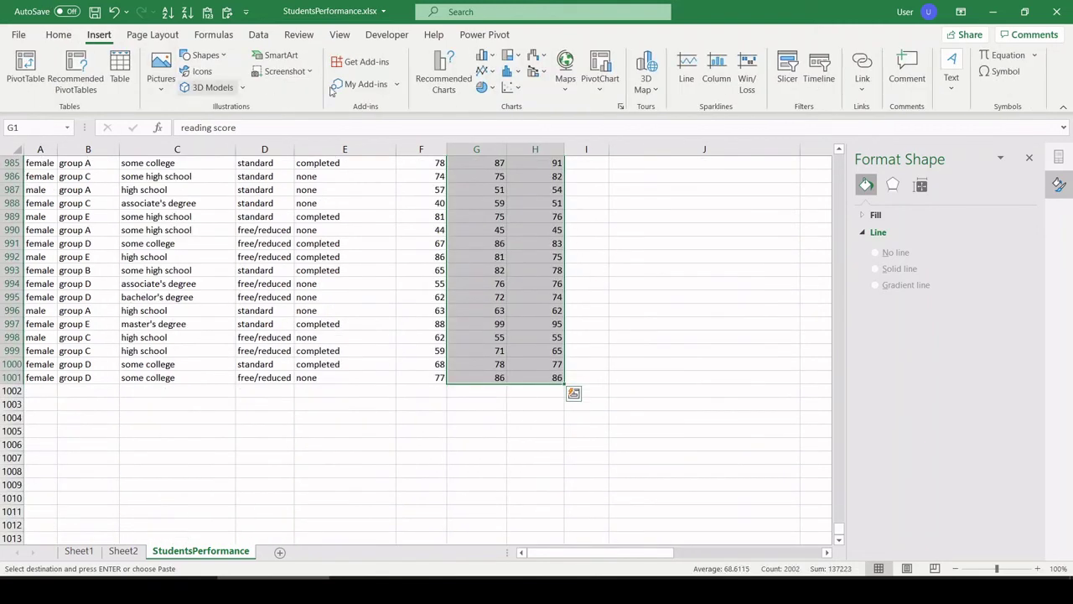
{"action": "left_click", "coordinate": [513, 87]}
{"action": "left_click", "coordinate": [520, 137]}
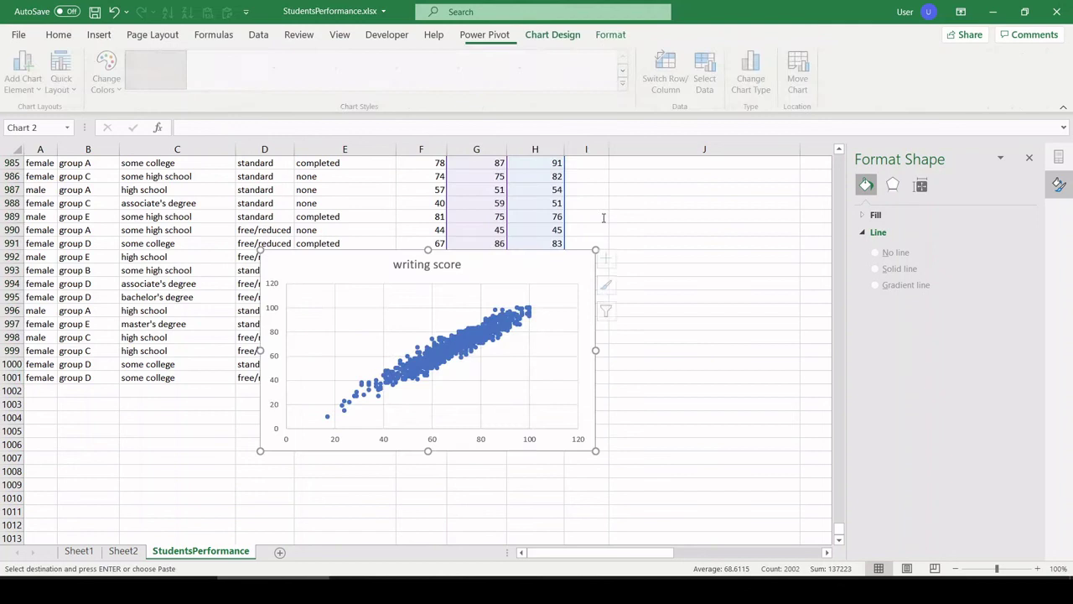
{"action": "left_click_drag", "start_coordinate": [587, 442], "coordinate": [553, 387]}
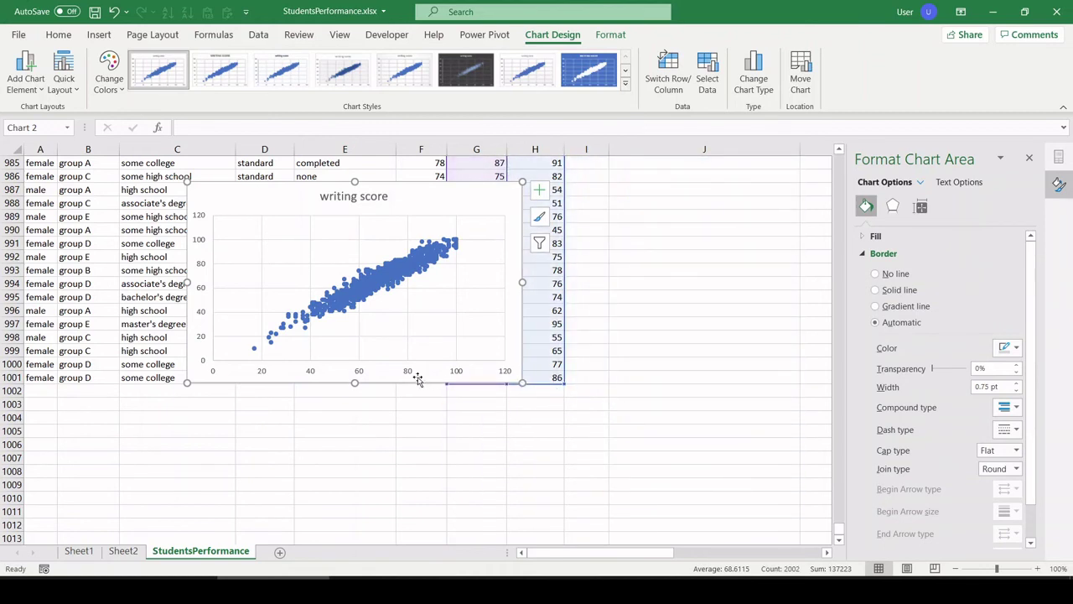
{"action": "left_click_drag", "start_coordinate": [420, 377], "coordinate": [722, 517]}
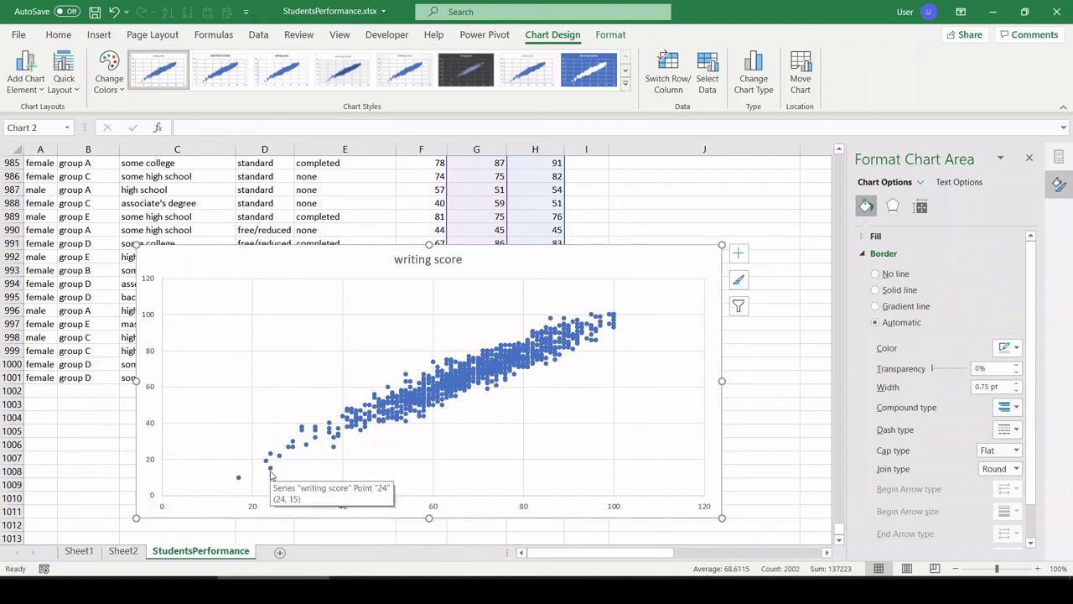
Step: Add a linear trendline to the writing scores showing R² = 0.9113, with the label moved up
{"action": "right_click", "coordinate": [280, 479]}
{"action": "left_click", "coordinate": [285, 439]}
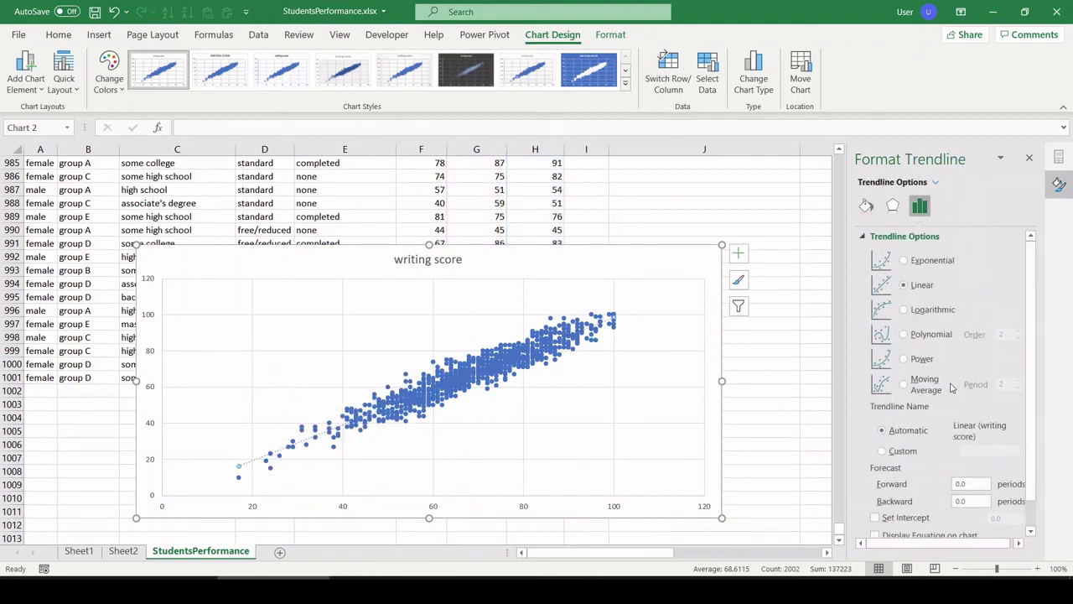
{"action": "scroll", "coordinate": [964, 407], "scroll_direction": "down", "scroll_amount": 1}
{"action": "left_click", "coordinate": [874, 524]}
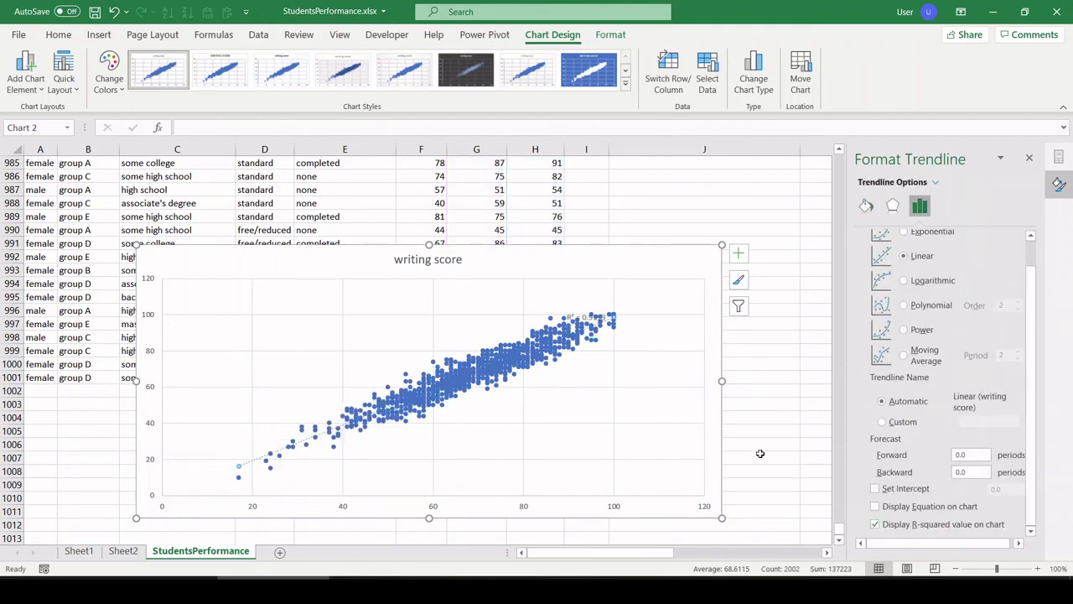
{"action": "left_click_drag", "start_coordinate": [582, 320], "coordinate": [550, 291]}
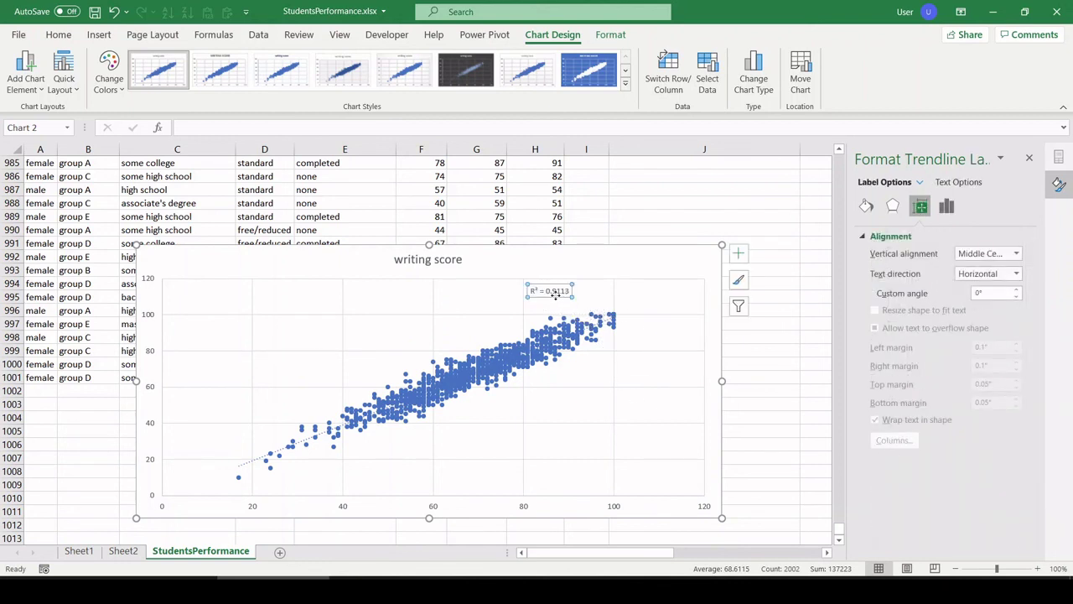
{"action": "left_click", "coordinate": [654, 265]}
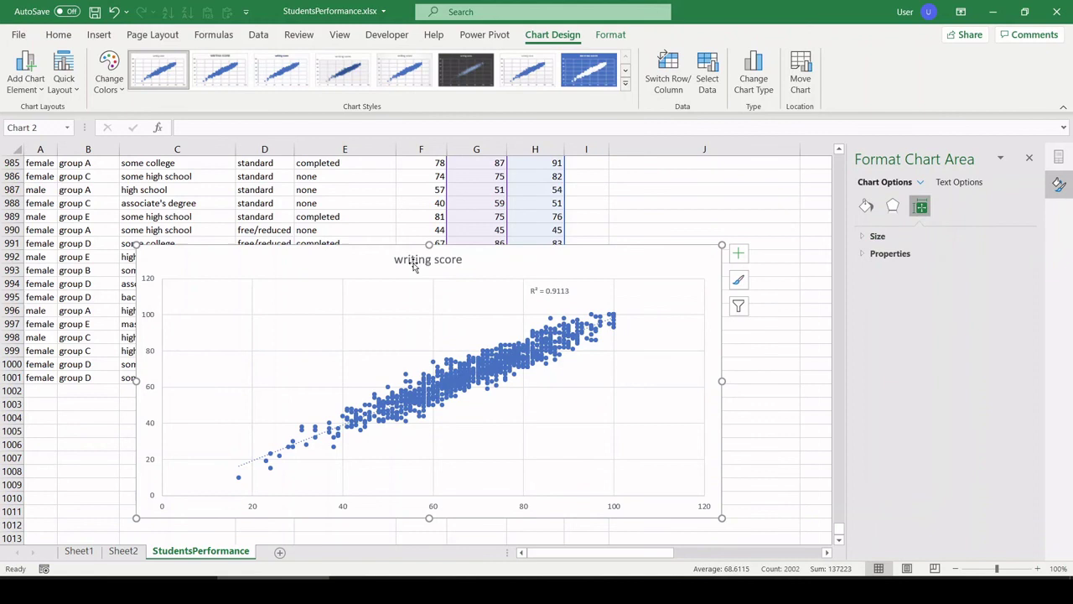